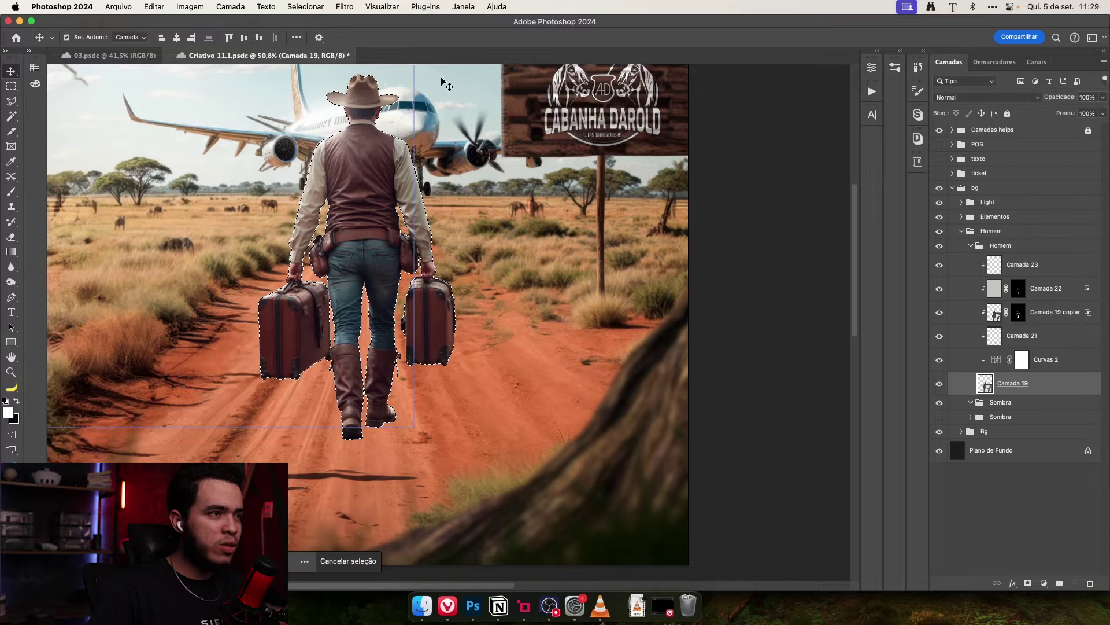
- Create a new layer in the upper Sombra group, fill the man-shaped selection with black, and deselect
left_click(973, 247)
left_click(1000, 260)
scroll(629, 393, "left", 2)
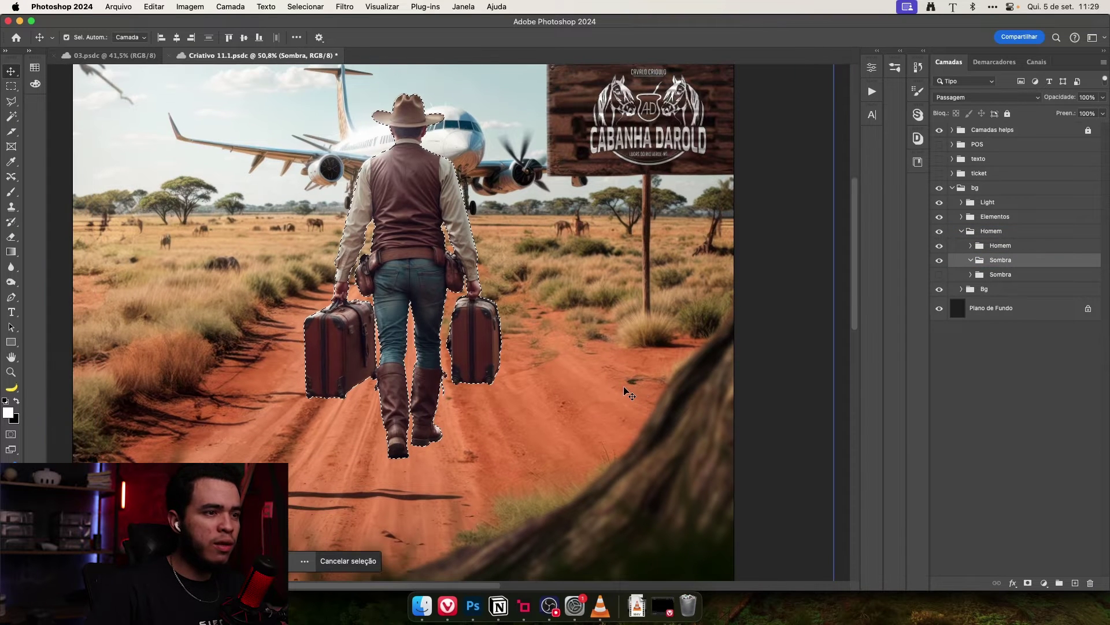
left_click(1075, 582)
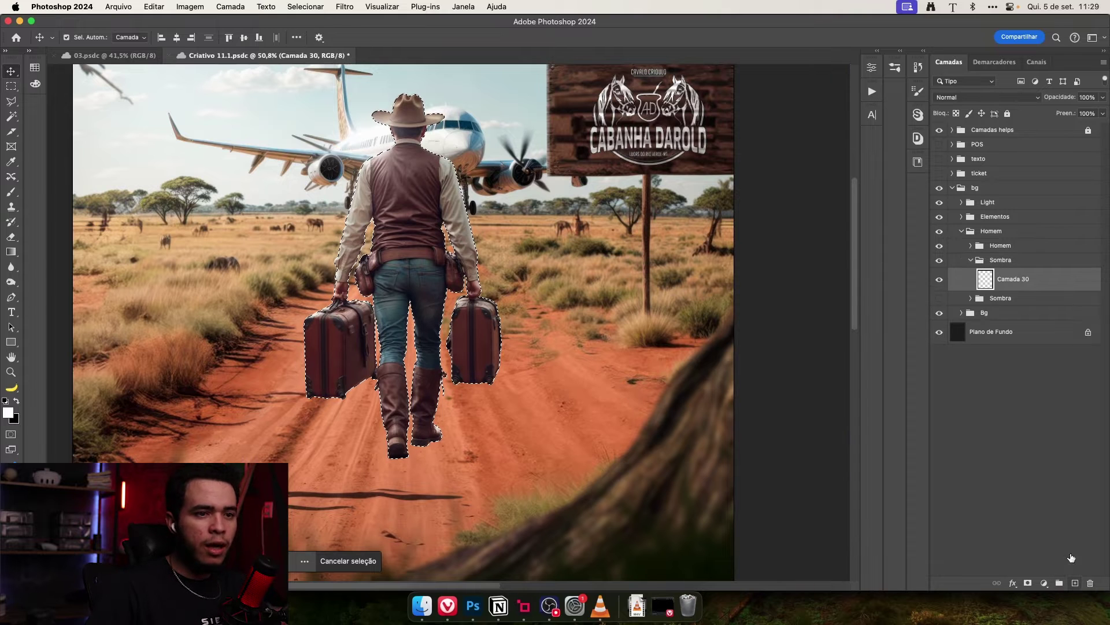
key("super+BackSpace")
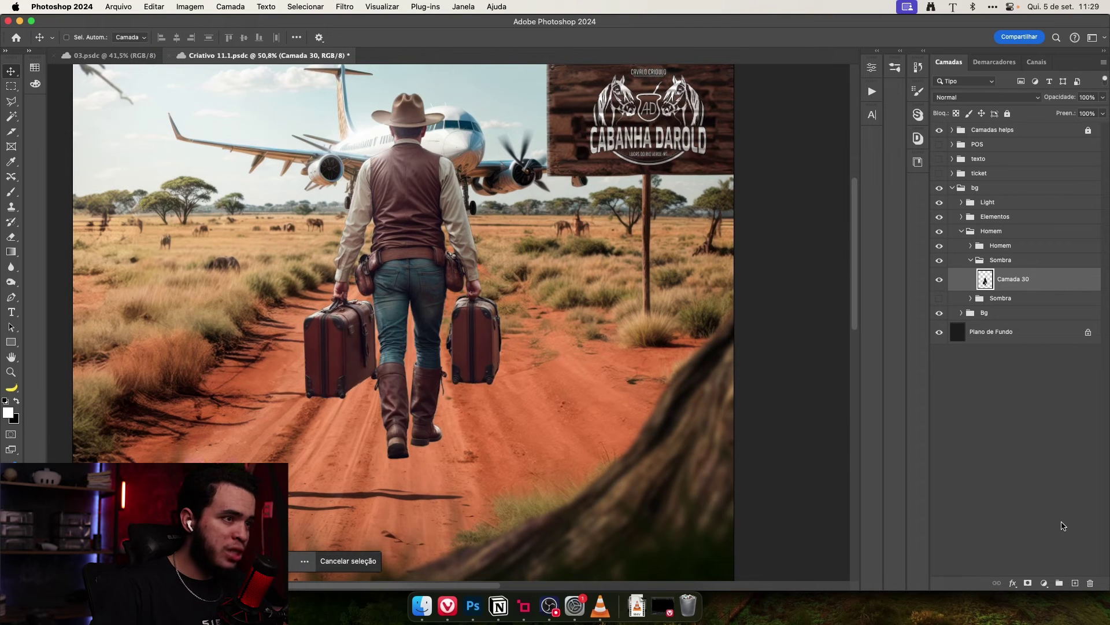
key("super+d")
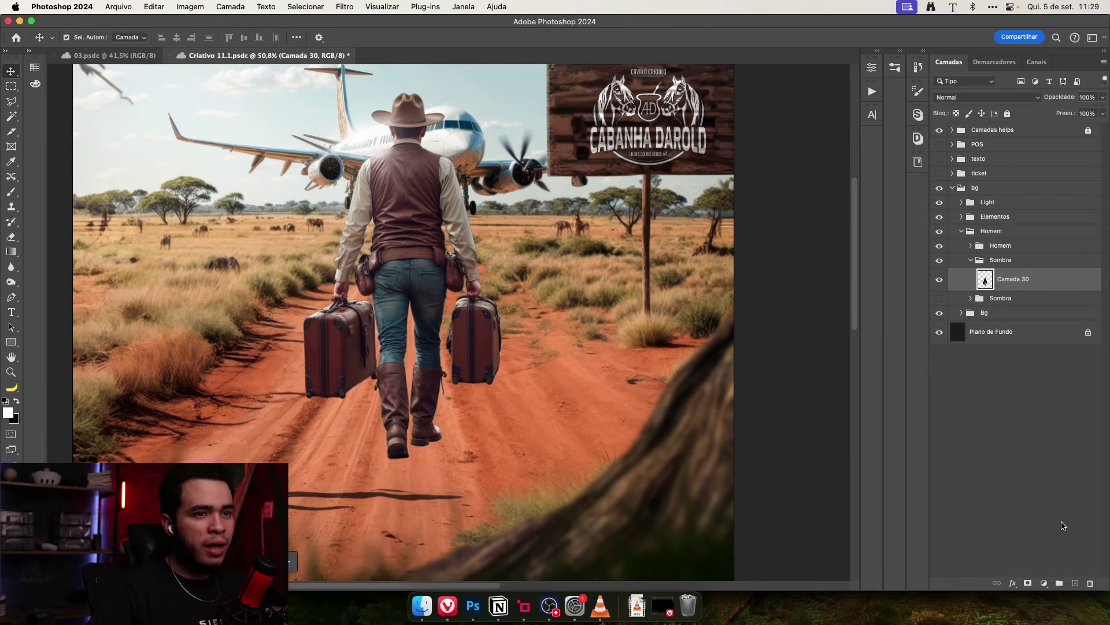
- Rename the black silhouette layer in the Sombra group as 1
double_click(1011, 281)
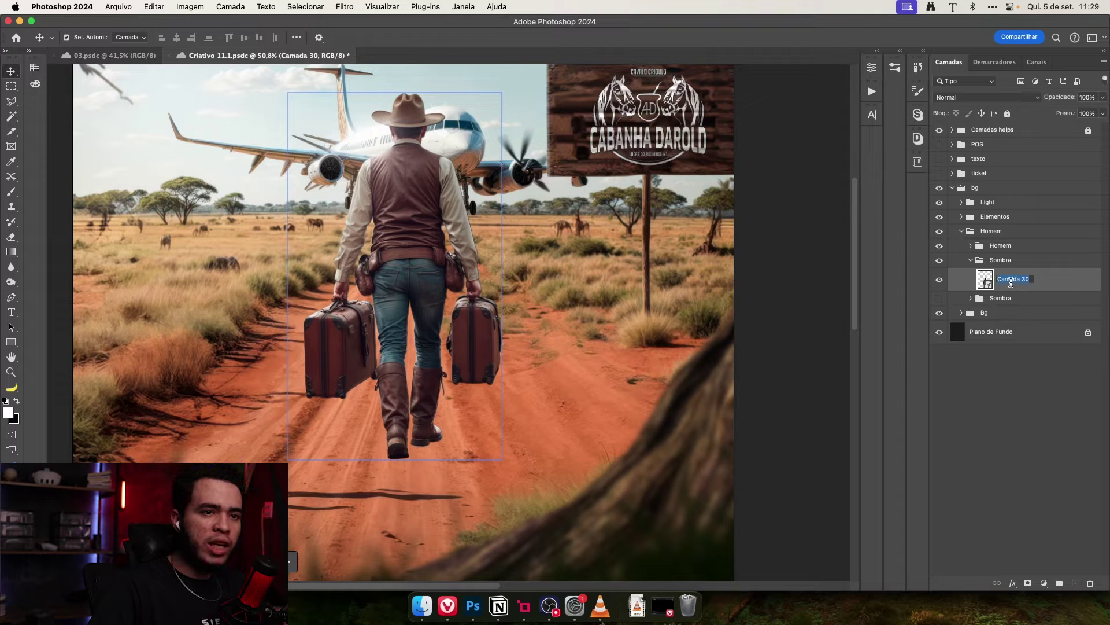
type("1")
key("Return")
- Start a free transform of layer 1 and place its reference point at the bottom centre, under the heel
key("super+t")
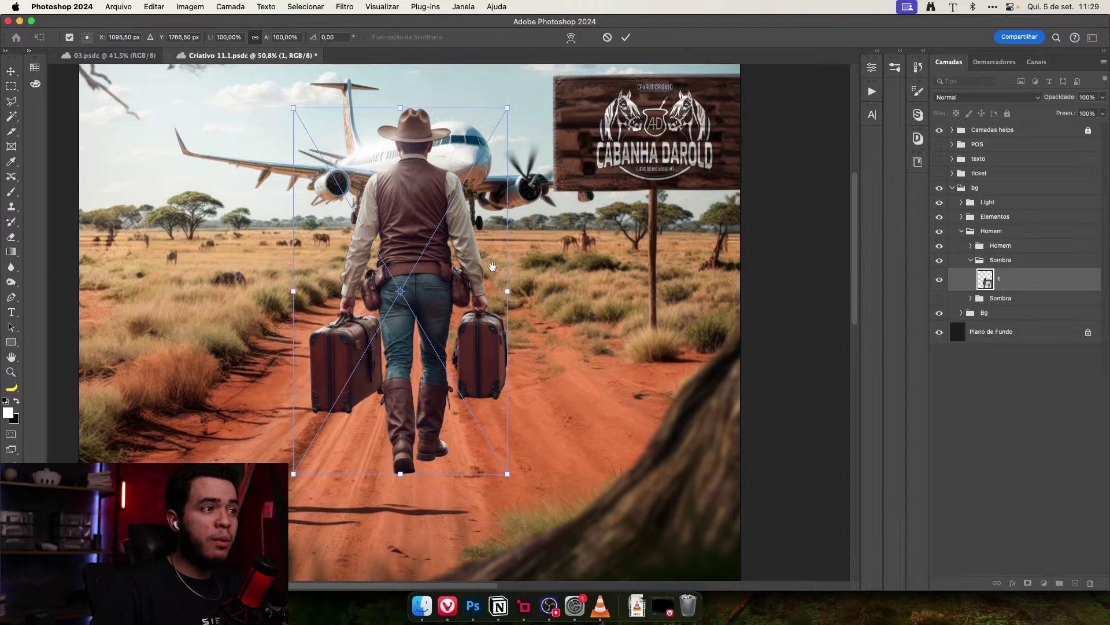
scroll(441, 348, "up", 3)
scroll(444, 376, "down", 5)
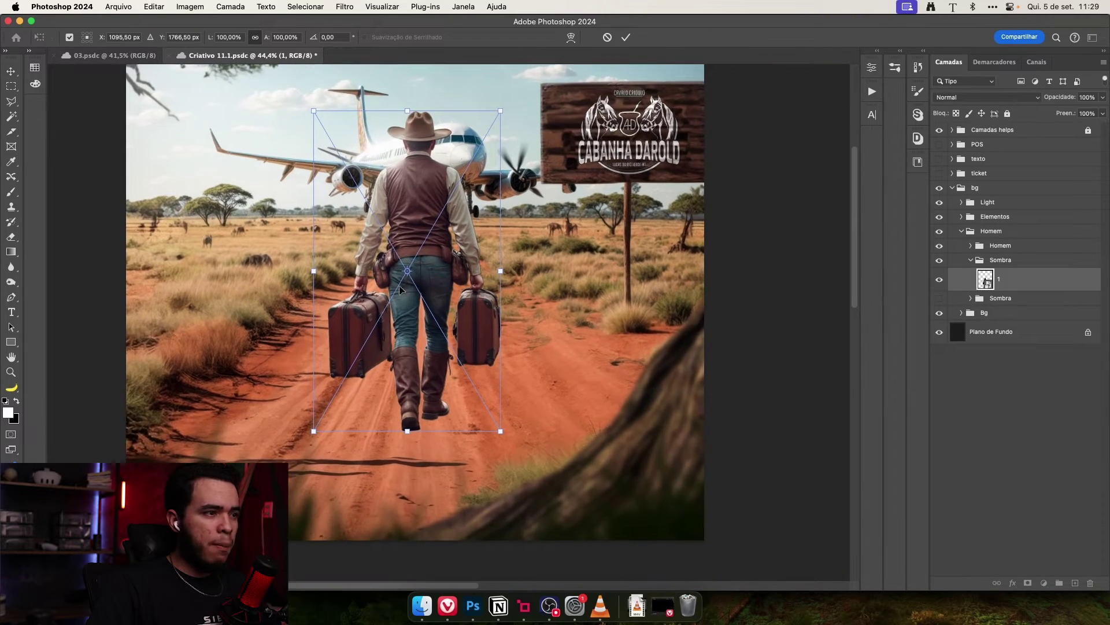
scroll(407, 290, "up", 5)
left_click_drag(410, 264, 410, 513)
scroll(429, 535, "up", 2)
scroll(433, 497, "up", 4)
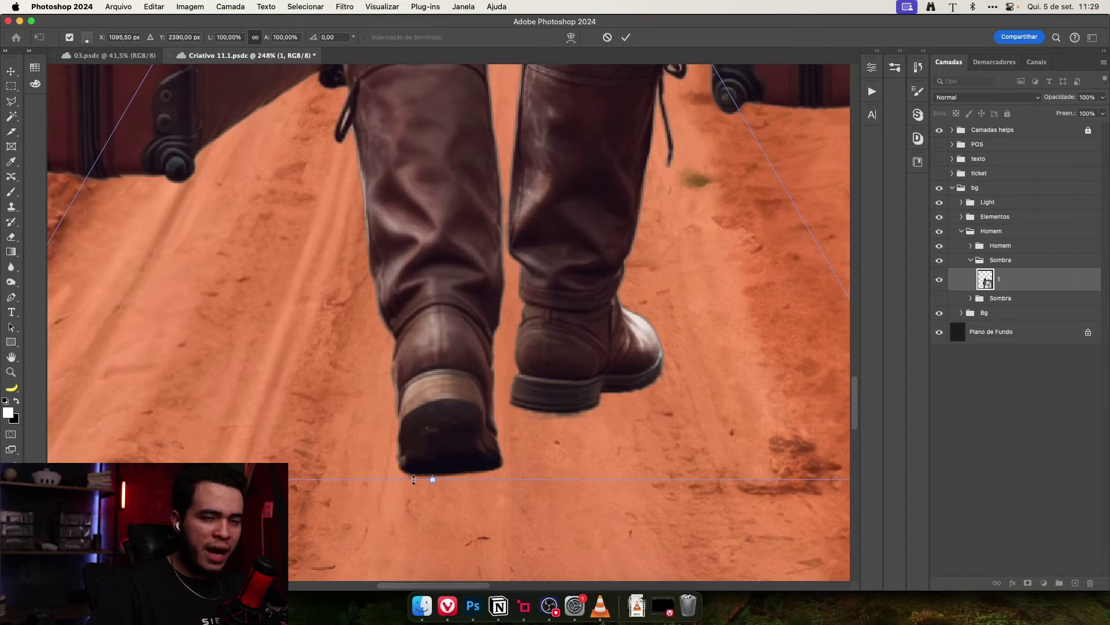
scroll(405, 483, "down", 4)
scroll(393, 484, "down", 8)
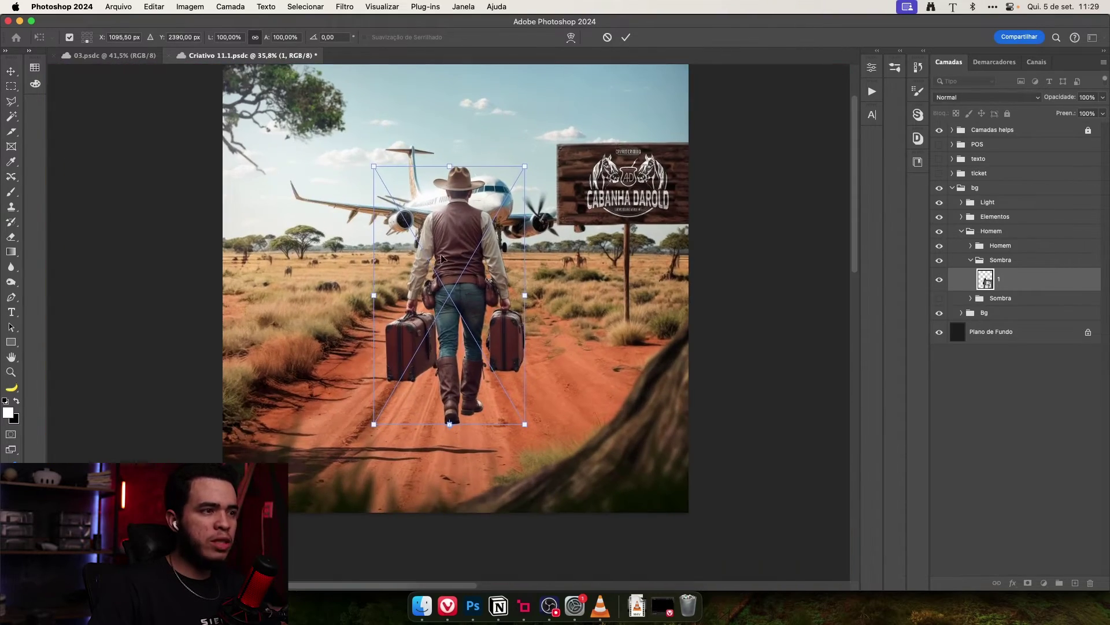
- Try squashing and skewing the silhouette down and to the right from the heel, and undo both attempts
left_click_drag(450, 167, 577, 533)
key("super+z")
left_click_drag(450, 166, 651, 459)
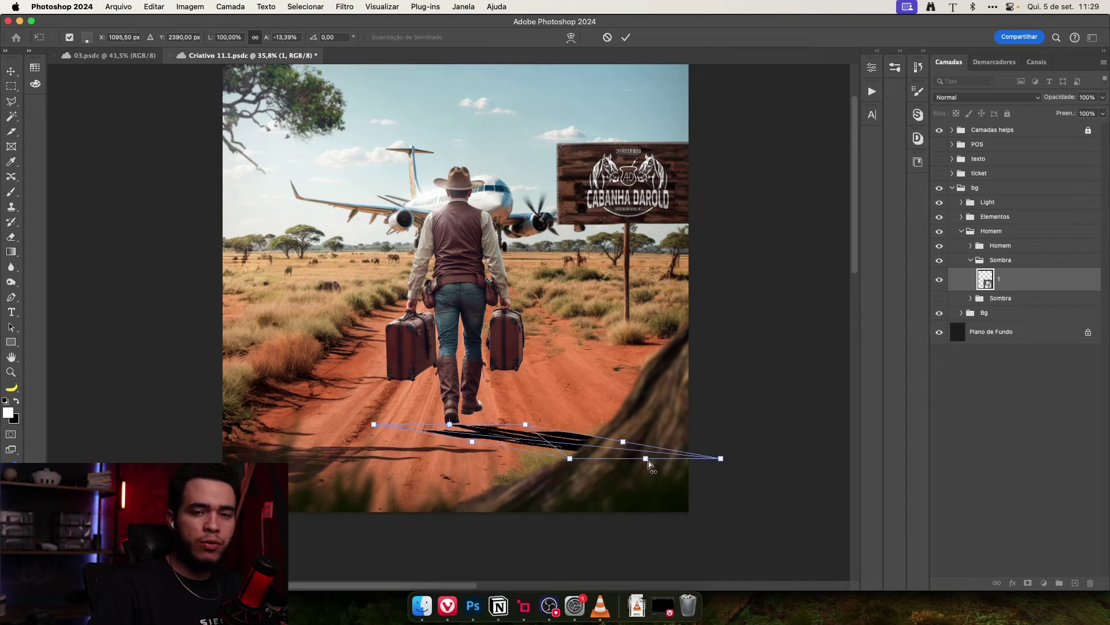
key("super+z")
- Flip the silhouette vertically about the heel so it lies below the boots
scroll(460, 292, "down", 2)
right_click(460, 290)
left_click(503, 555)
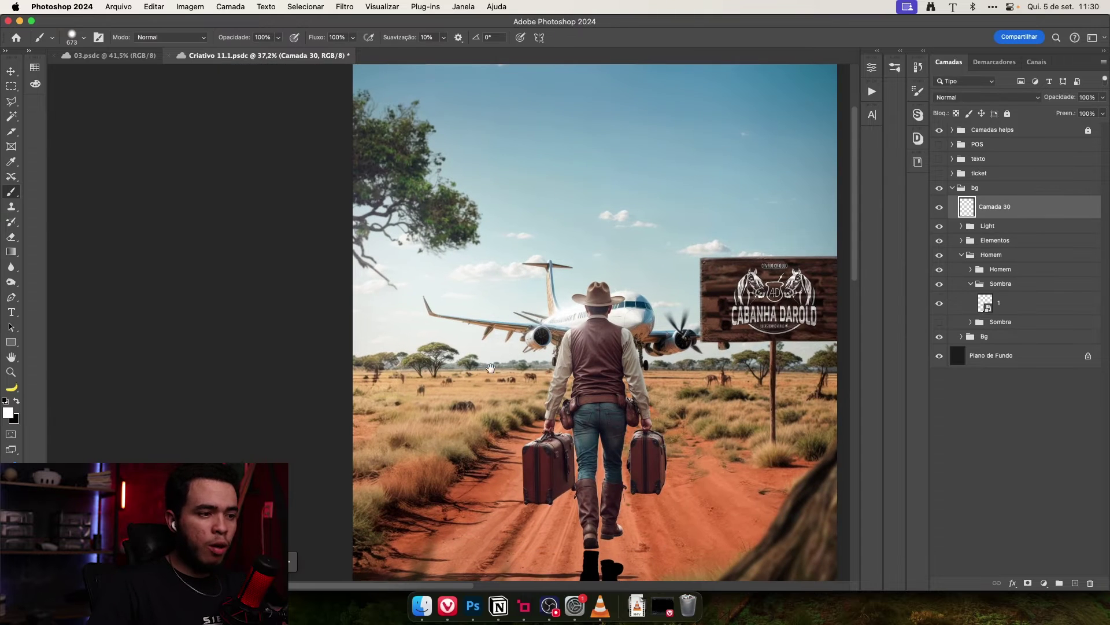
- Sketch strokes over the plane and left horizon on Camada 30 to mark the light source, and undo them
scroll(447, 329, "down", 2)
scroll(446, 330, "right", 2)
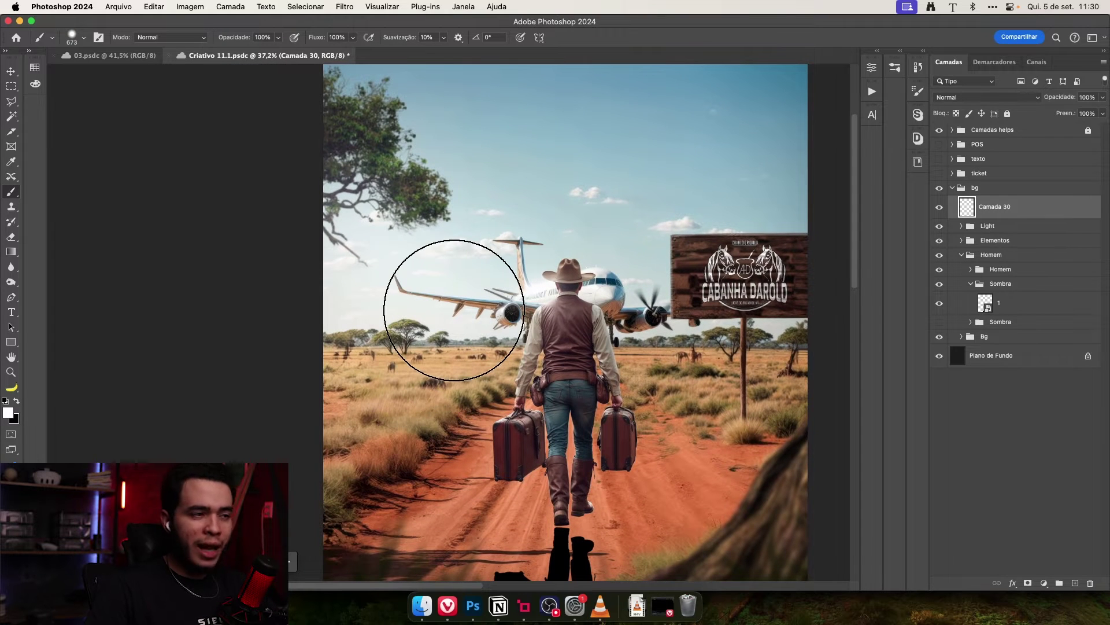
mouse_move(371, 286)
left_mouse_down()
mouse_move(404, 307)
mouse_move(410, 327)
mouse_move(544, 329)
left_mouse_up()
key("super+z")
mouse_move(418, 308)
left_mouse_down()
mouse_move(334, 310)
mouse_move(337, 330)
left_mouse_up()
key("super+z")
key("super+z")
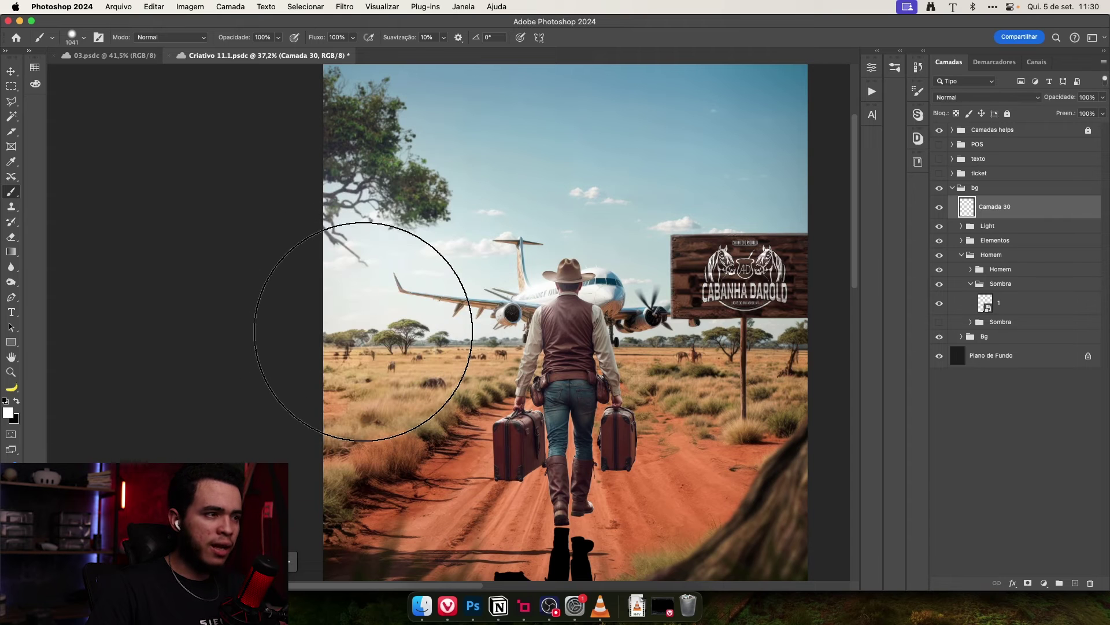
- Sketch light-direction strokes from the sky toward the signboard on Camada 30, and undo them
scroll(438, 285, "up", 4)
scroll(438, 286, "right", 3)
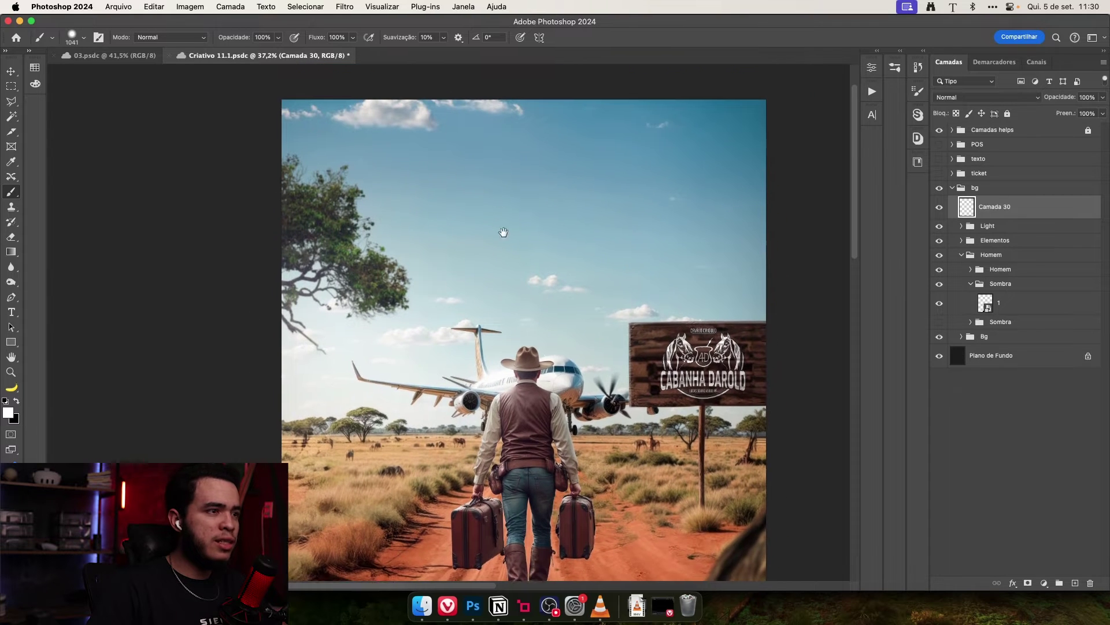
left_click_drag(613, 193, 605, 207)
key("x")
mouse_move(590, 197)
left_mouse_down()
mouse_move(754, 357)
mouse_move(743, 393)
left_mouse_up()
key("super+z")
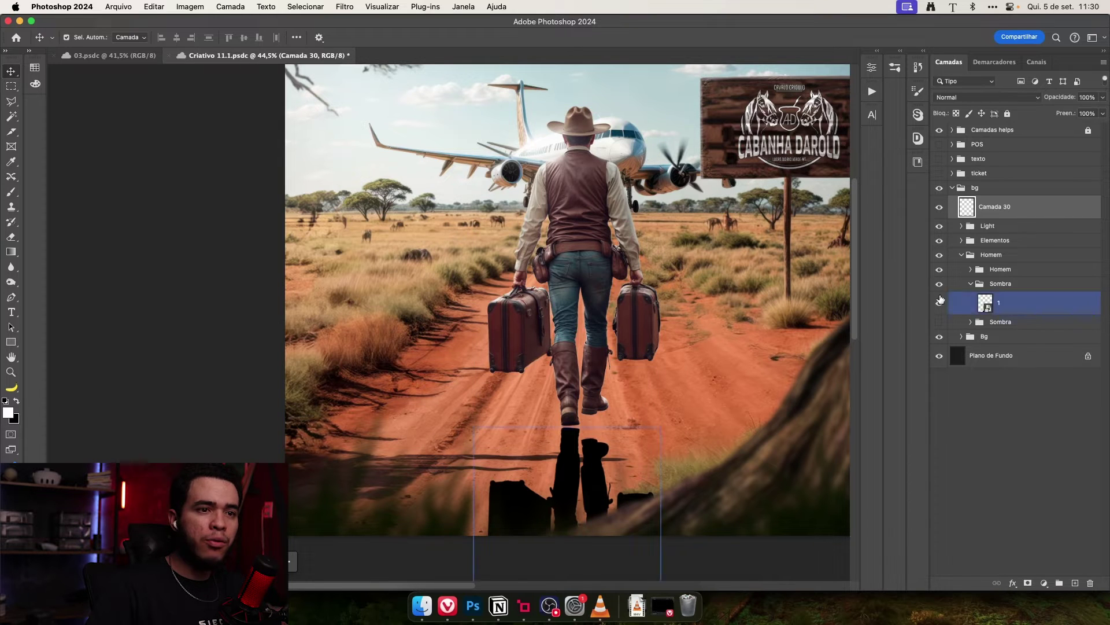
- Hide the Elementos and Homem groups to examine the existing shadows on the road, and show both groups again
left_click(939, 240)
left_click(939, 255)
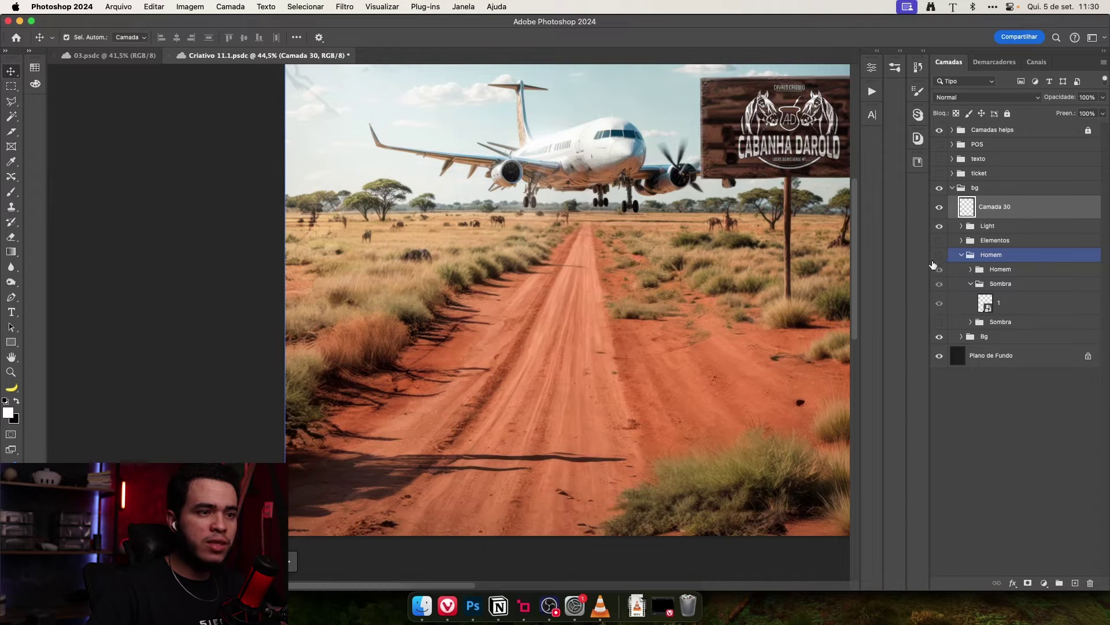
scroll(516, 371, "up", 3)
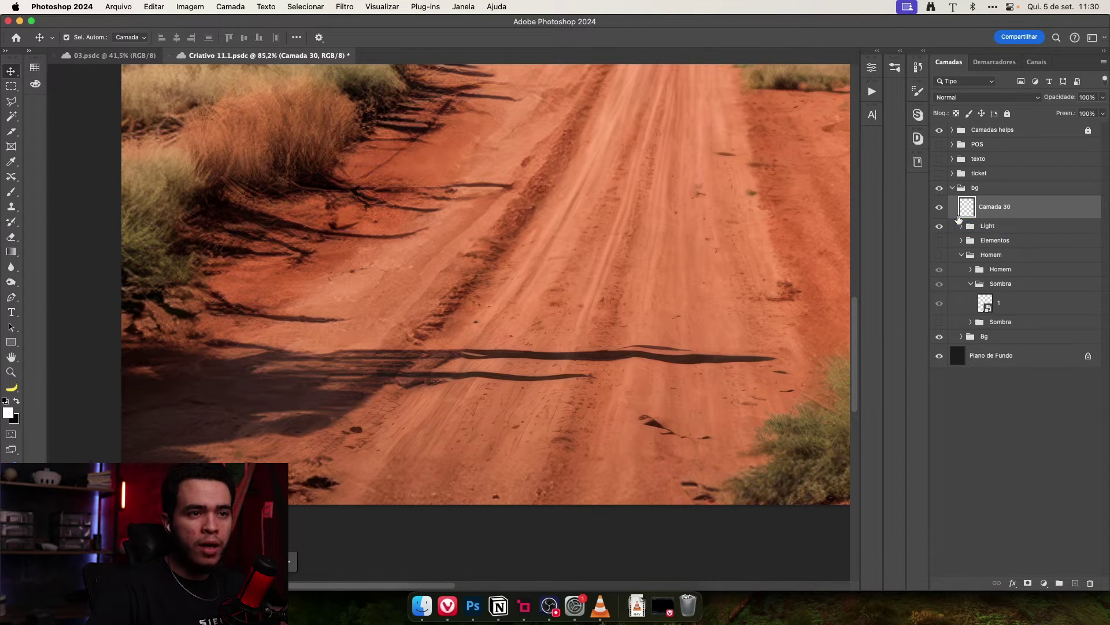
left_click(939, 254)
left_click(940, 240)
- Transform layer 1 from its top centre, flattening and skewing the silhouette along the road to the right of the boots
left_click_drag(651, 264, 284, 275)
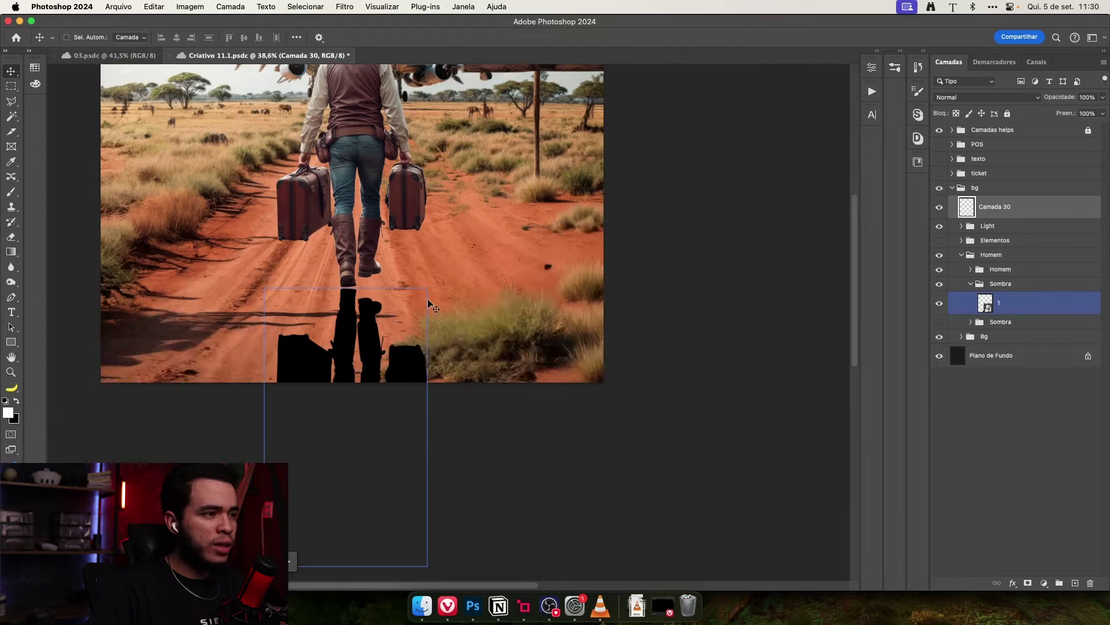
left_click(342, 343)
key("super+t")
left_click_drag(449, 345, 516, 307)
left_click_drag(419, 399, 419, 266)
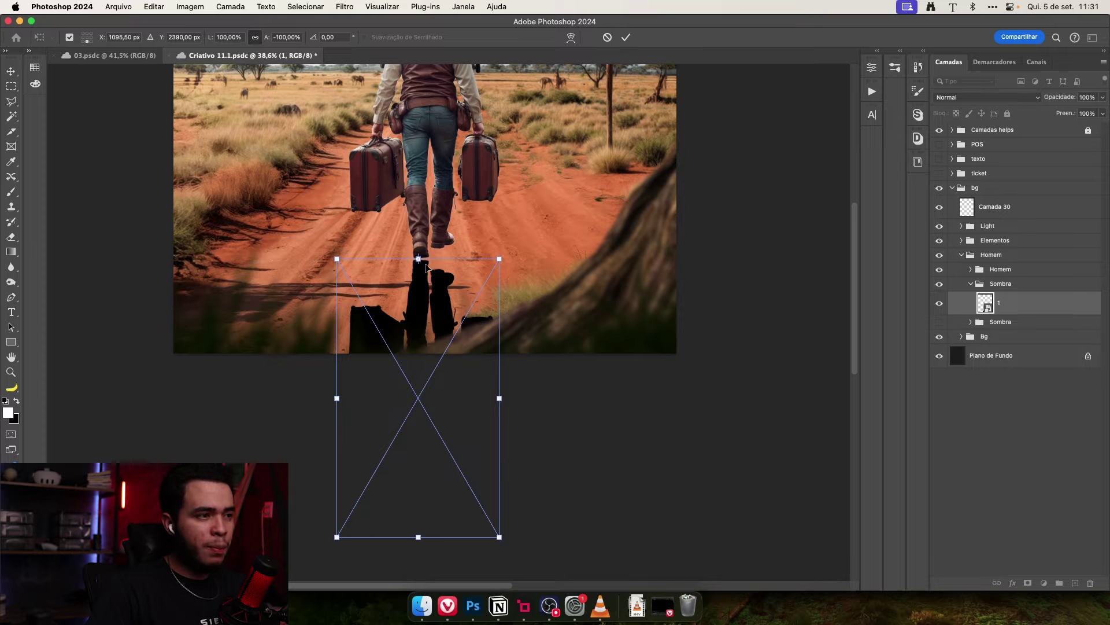
left_click_drag(418, 266, 476, 299)
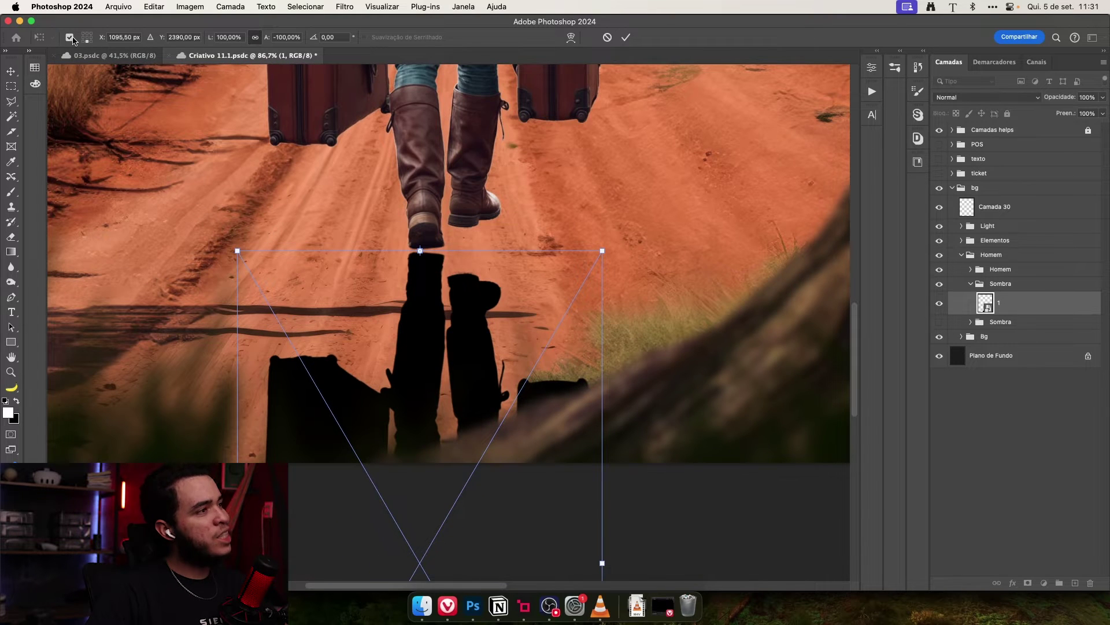
left_click_drag(445, 337, 447, 217)
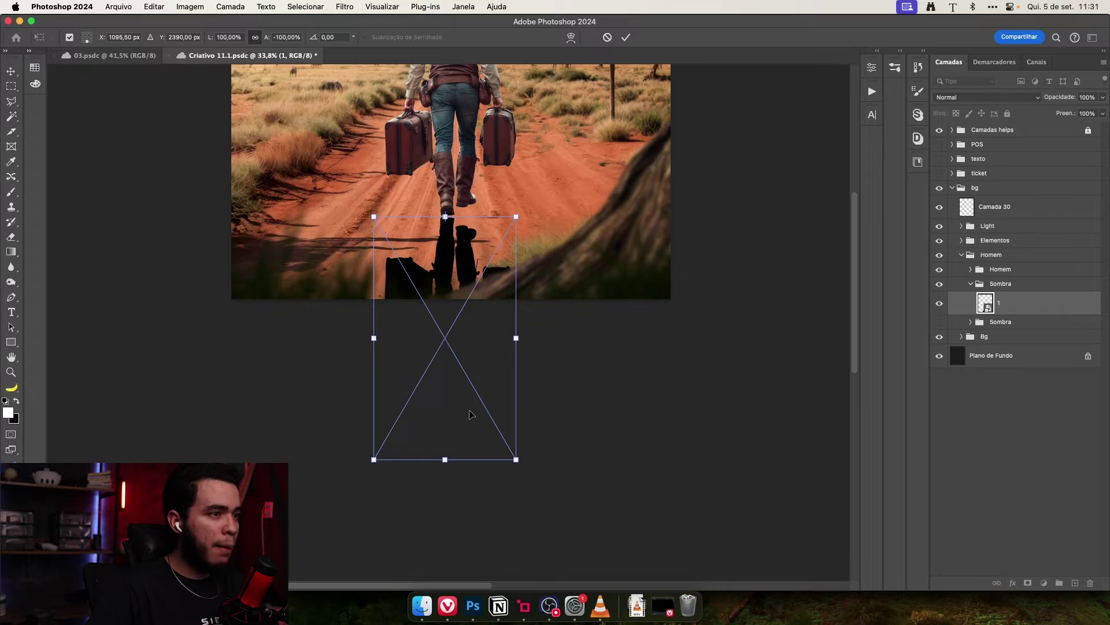
left_click_drag(446, 465, 626, 240)
left_click_drag(552, 242, 545, 346)
left_click_drag(509, 292, 570, 289)
left_click_drag(465, 356, 437, 359)
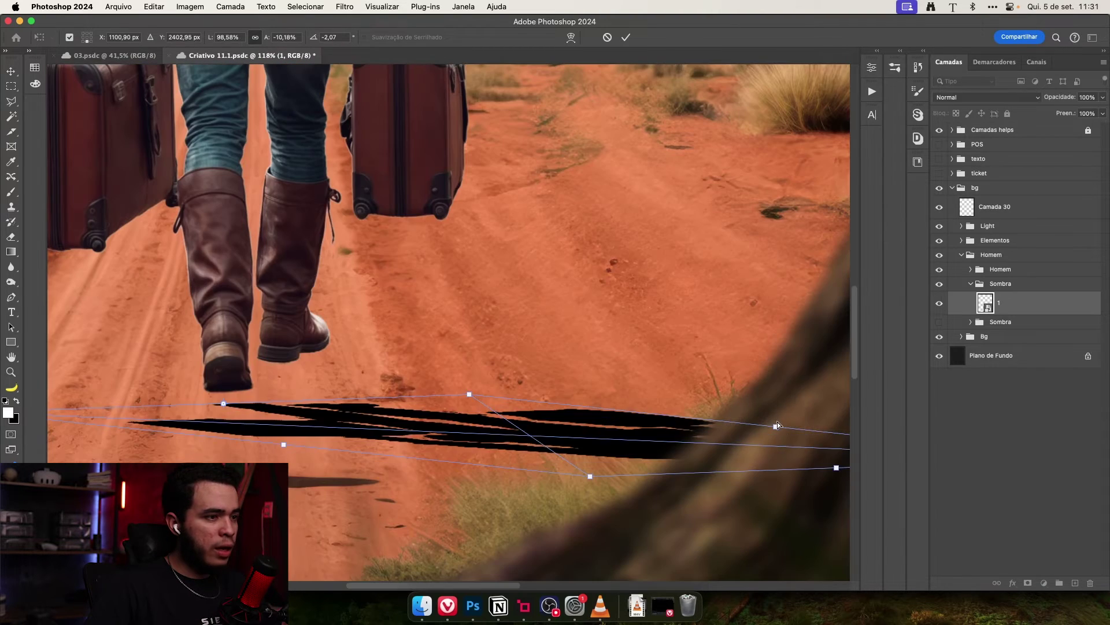
- Refine the shadow's transform to 94.58% width, -12.86% height and -5.47° rotation, starting it at the planted heel
left_click_drag(776, 425, 755, 398)
left_click_drag(689, 406, 564, 411)
left_click_drag(744, 423, 802, 415)
left_click_drag(641, 401, 672, 418)
key("super+h")
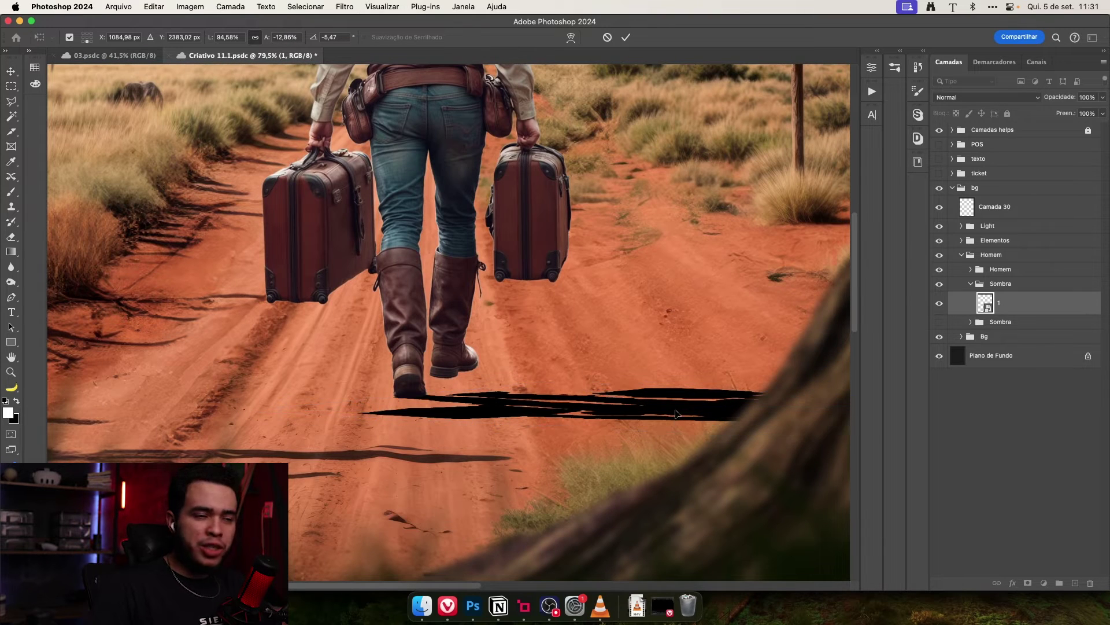
key("super+h")
- Sketch guide strokes around the boots and shadow on Camada 30, and undo them
scroll(598, 382, "up", 4)
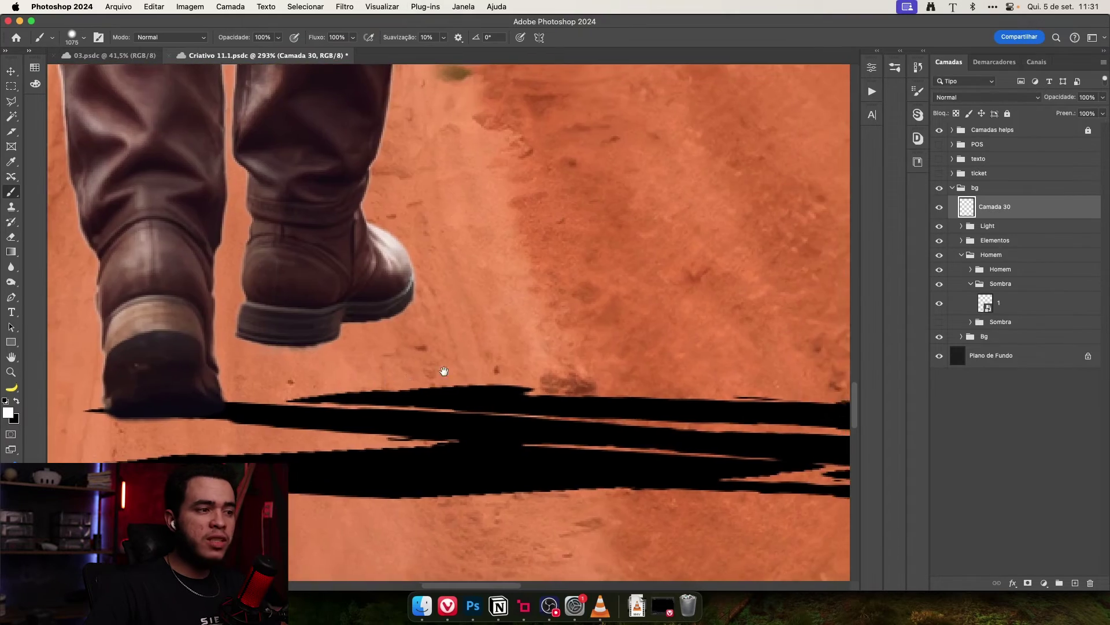
scroll(441, 372, "down", 3)
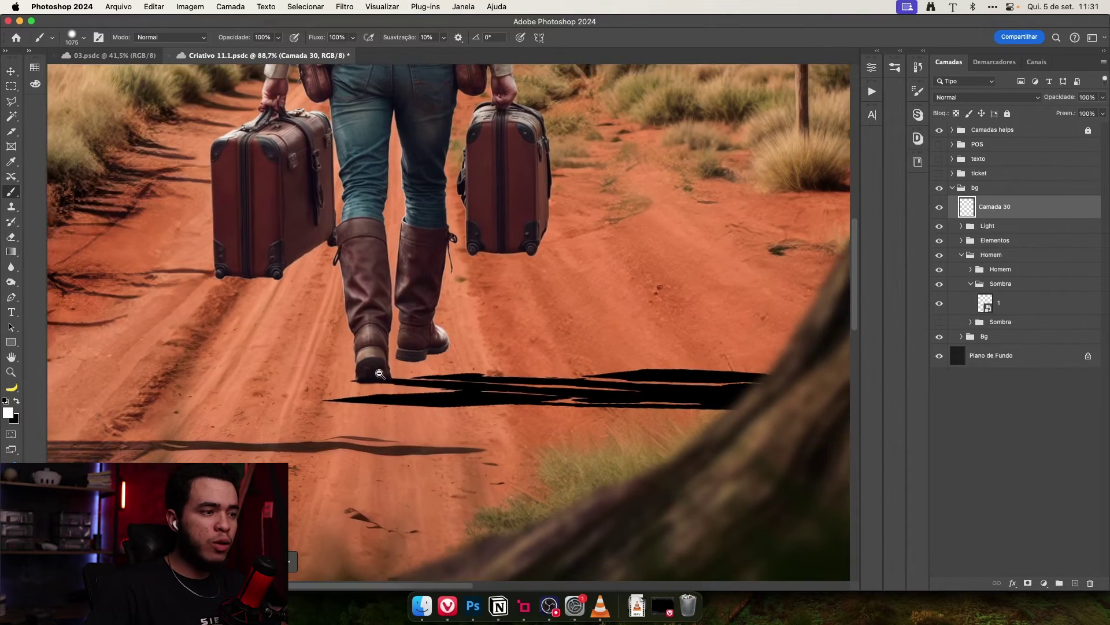
left_click_drag(236, 356, 156, 353)
left_click_drag(451, 373, 541, 390)
left_click_drag(501, 389, 277, 365)
left_click_drag(299, 311, 469, 365)
left_click_drag(469, 370, 504, 370)
mouse_move(499, 258)
left_mouse_down()
mouse_move(461, 223)
mouse_move(489, 239)
left_mouse_up()
key("super+z")
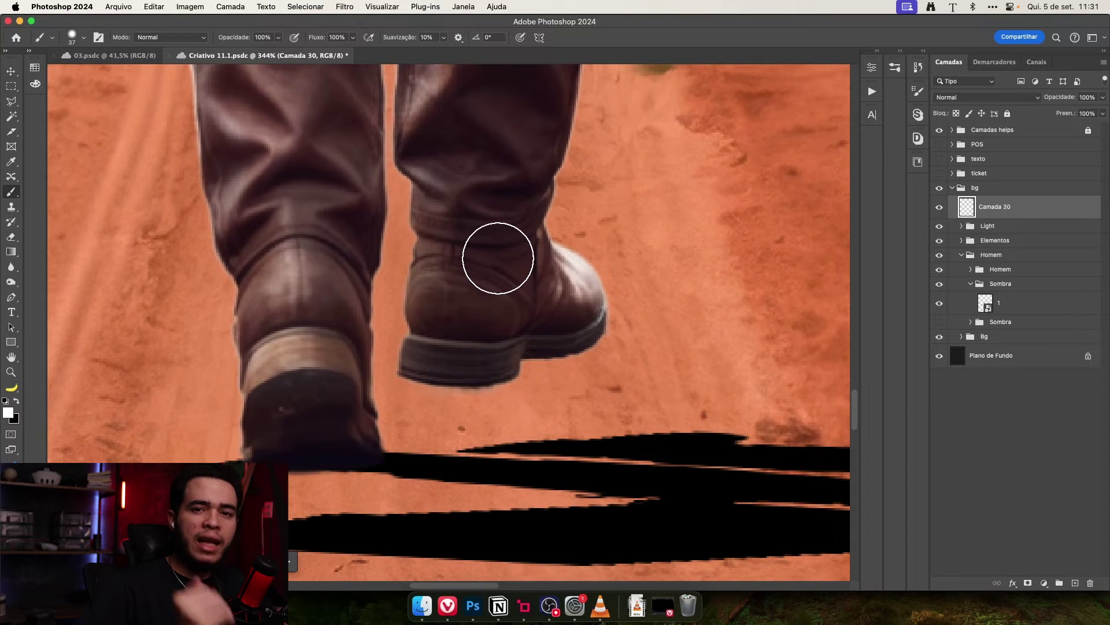
- Try moving the shadow up and left toward the raised boot
key("v")
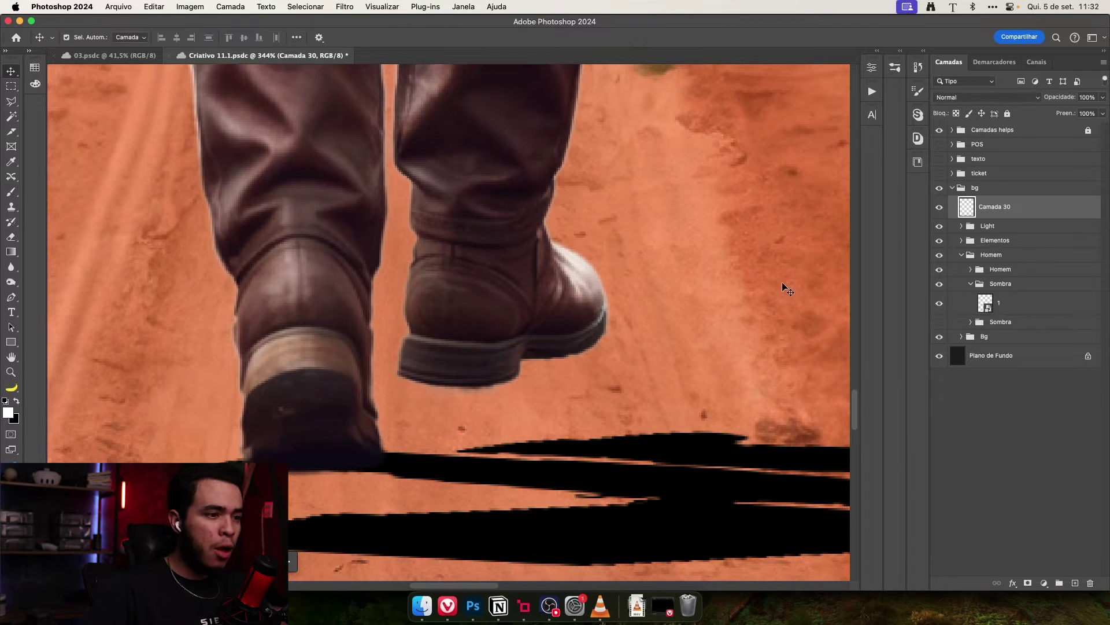
scroll(509, 387, "right", 5)
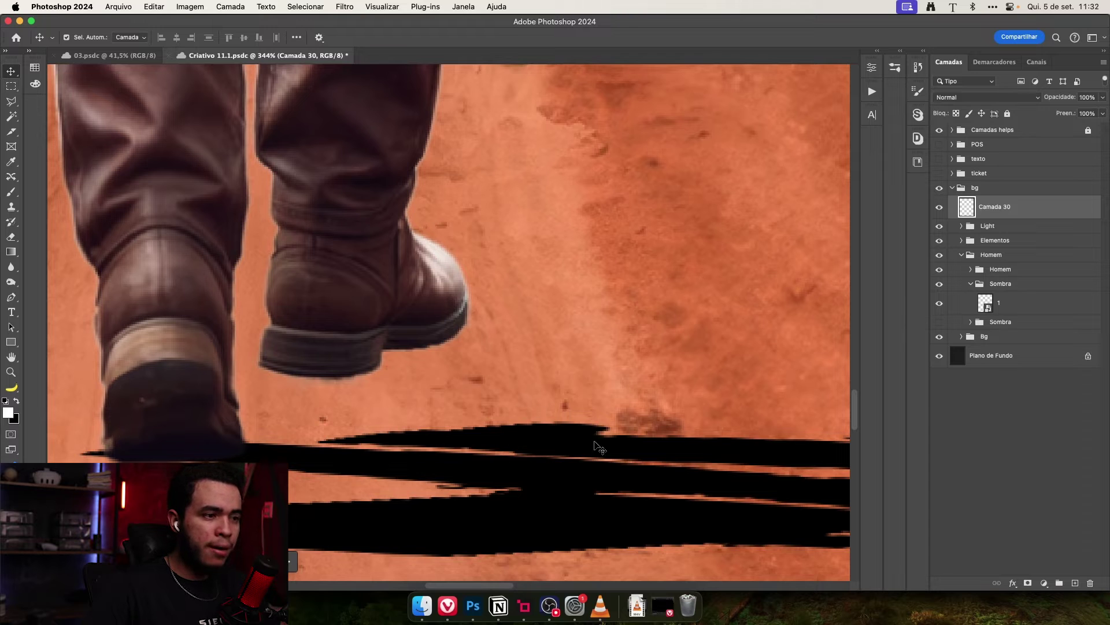
left_click_drag(598, 451, 490, 397)
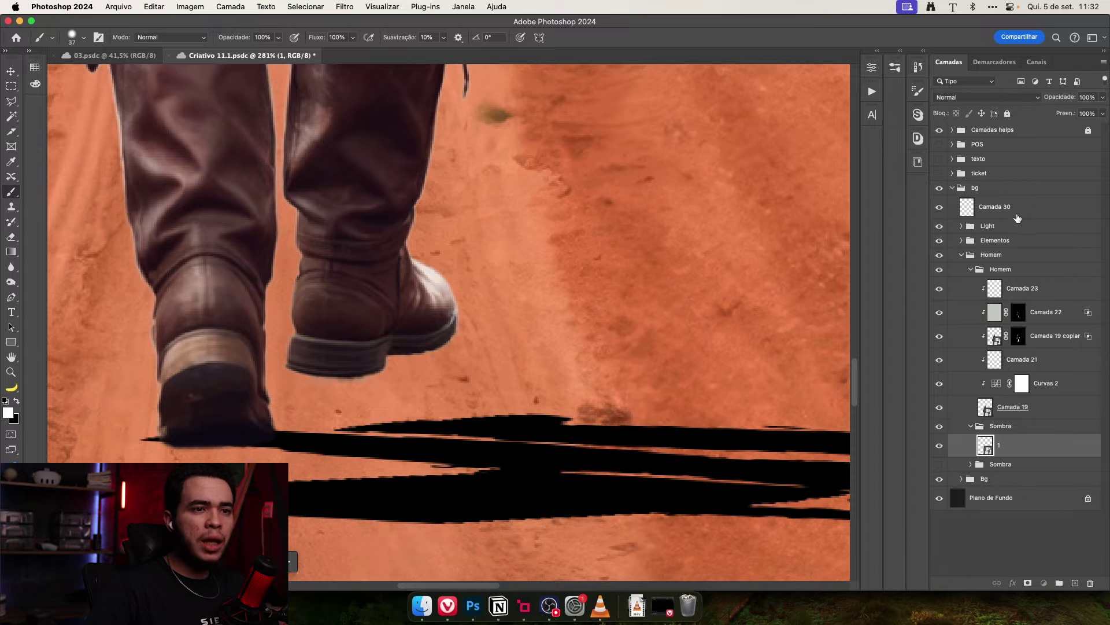
- Mark the raised foot's shadow with a white stroke on Camada 30, and undo it
left_click(1016, 216)
mouse_move(379, 312)
left_mouse_down()
mouse_move(420, 341)
mouse_move(370, 322)
left_mouse_up()
key("super+z")
left_click_drag(419, 429, 597, 405)
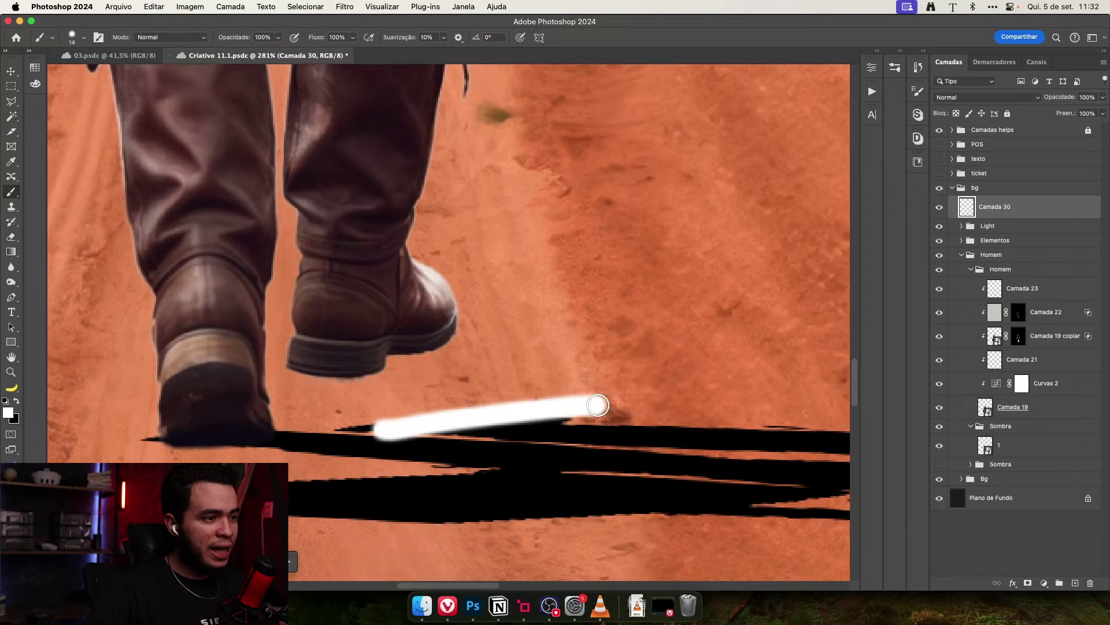
key("super+z")
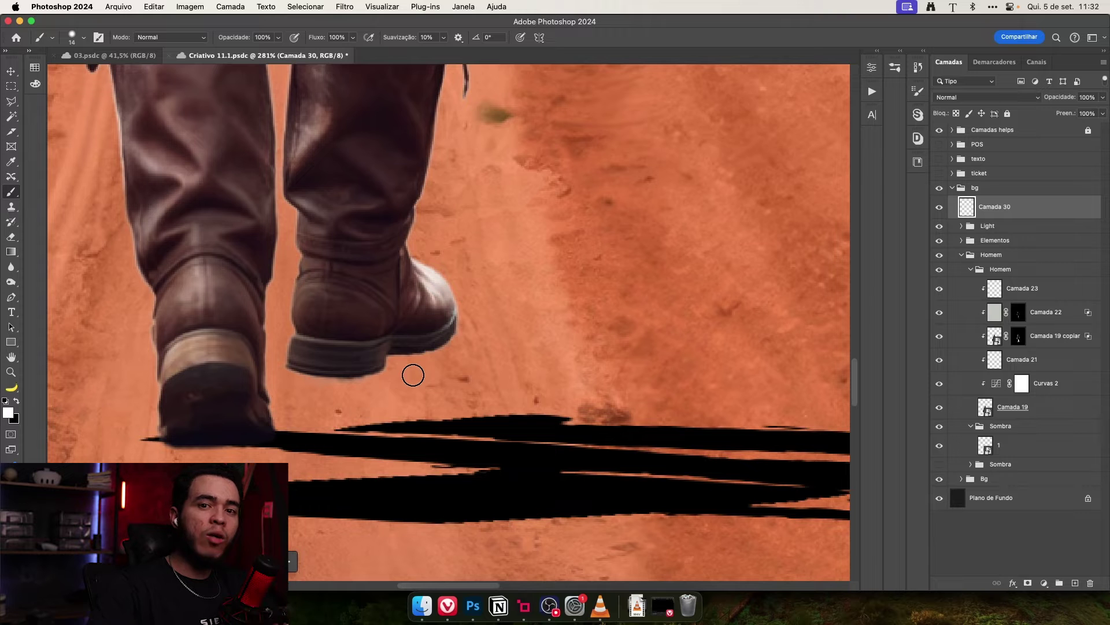
- Try shifting layer 1 so the raised foot's shadow meets its sole, and undo the move
key("v")
left_click_drag(486, 421, 408, 378)
key("super+z")
- Add a layer mask to shadow layer 1 and load the shadow's outline as a selection
scroll(407, 379, "down", 3)
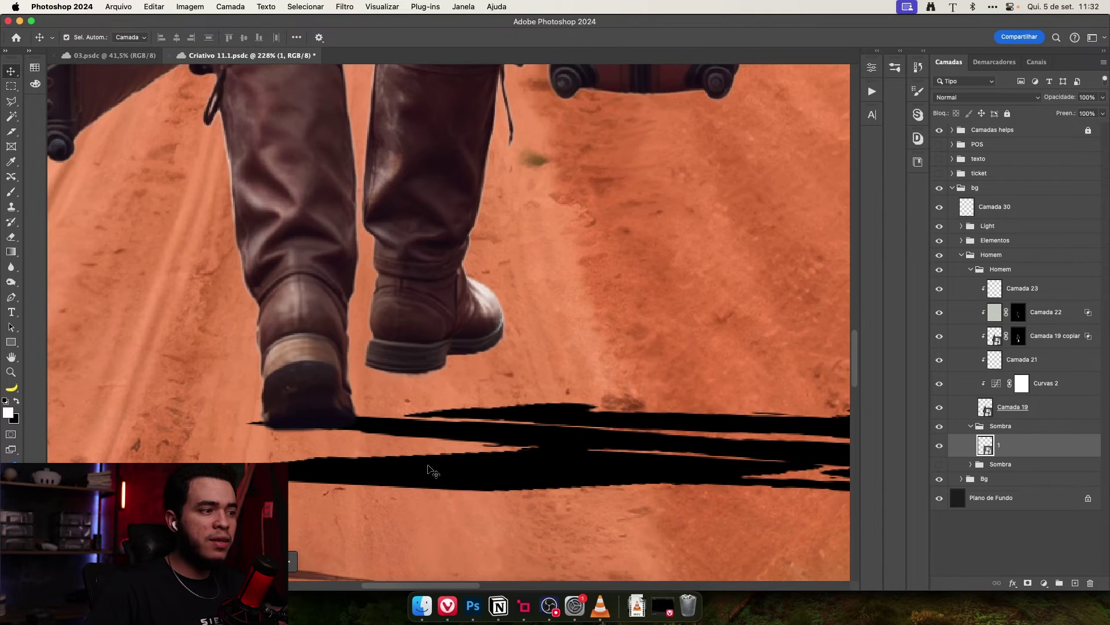
scroll(431, 471, "up", 5)
left_click_drag(626, 330, 621, 347)
scroll(337, 357, "down", 4)
scroll(321, 360, "up", 3)
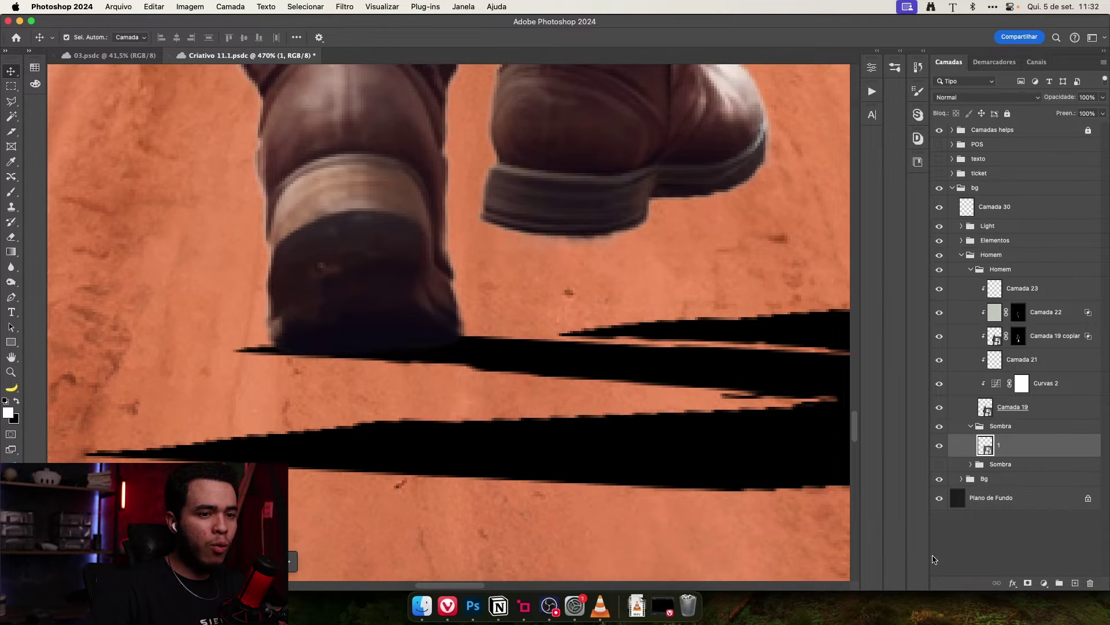
left_click(1027, 583)
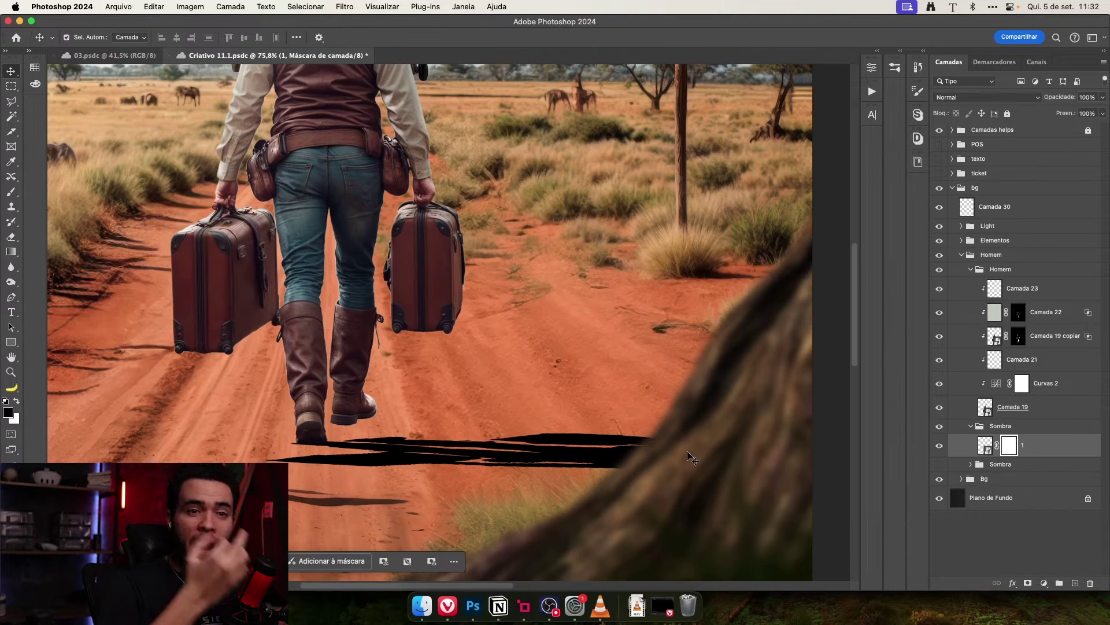
left_click(988, 446, "super")
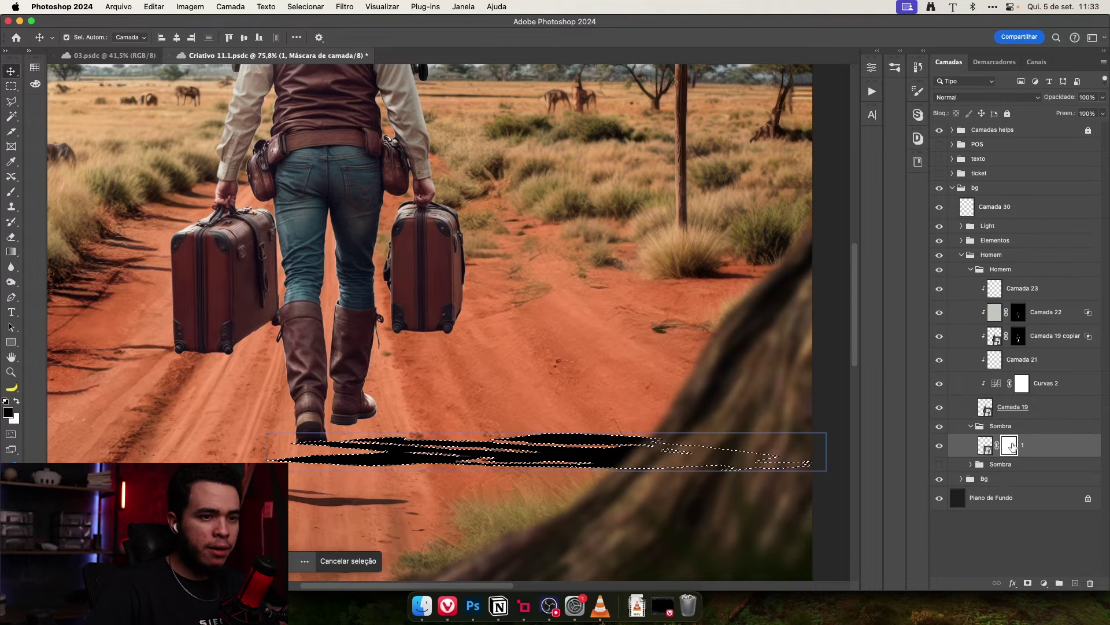
- Hide shadow layer 1 and add a Curves adjustment masked to the loaded shadow selection, with its blend mode set to Multiplicação
left_click(939, 446)
left_click(1044, 583)
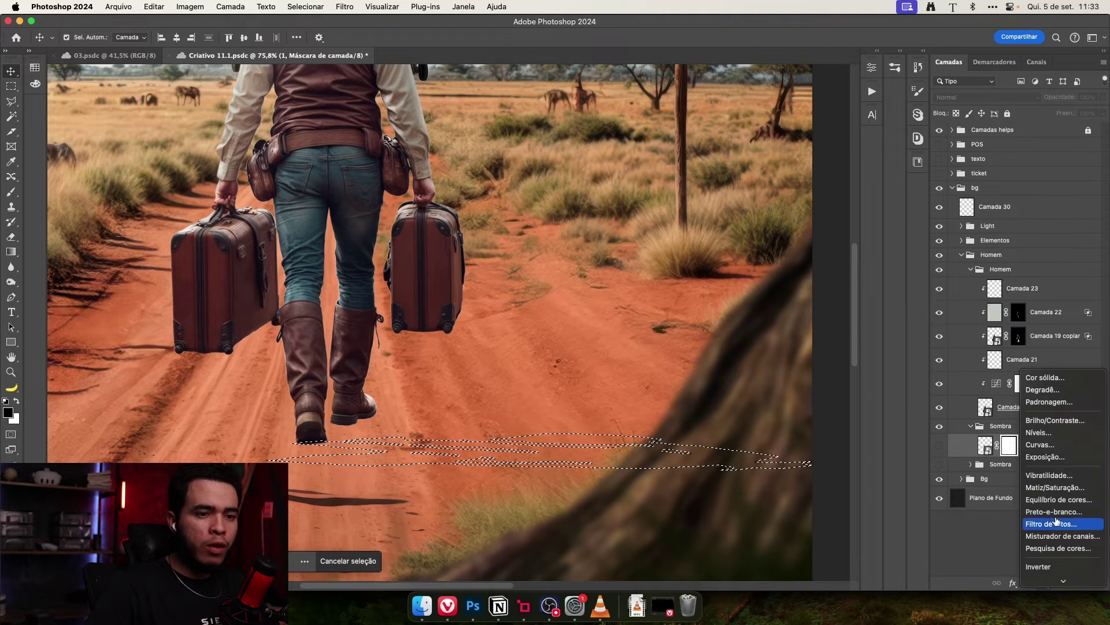
left_click(1053, 449)
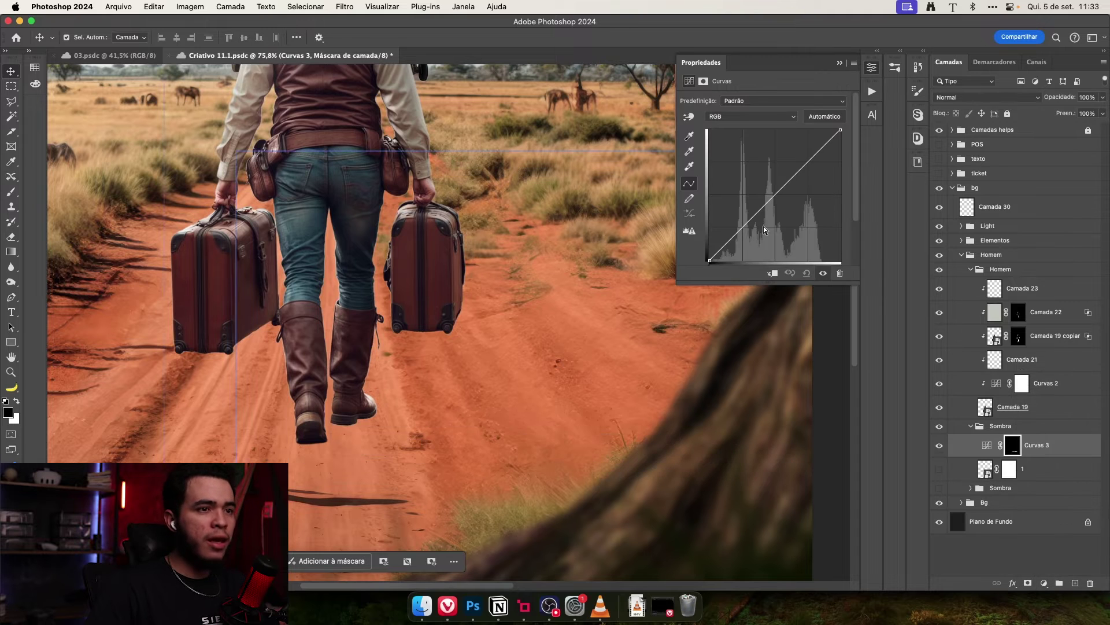
left_click(956, 98)
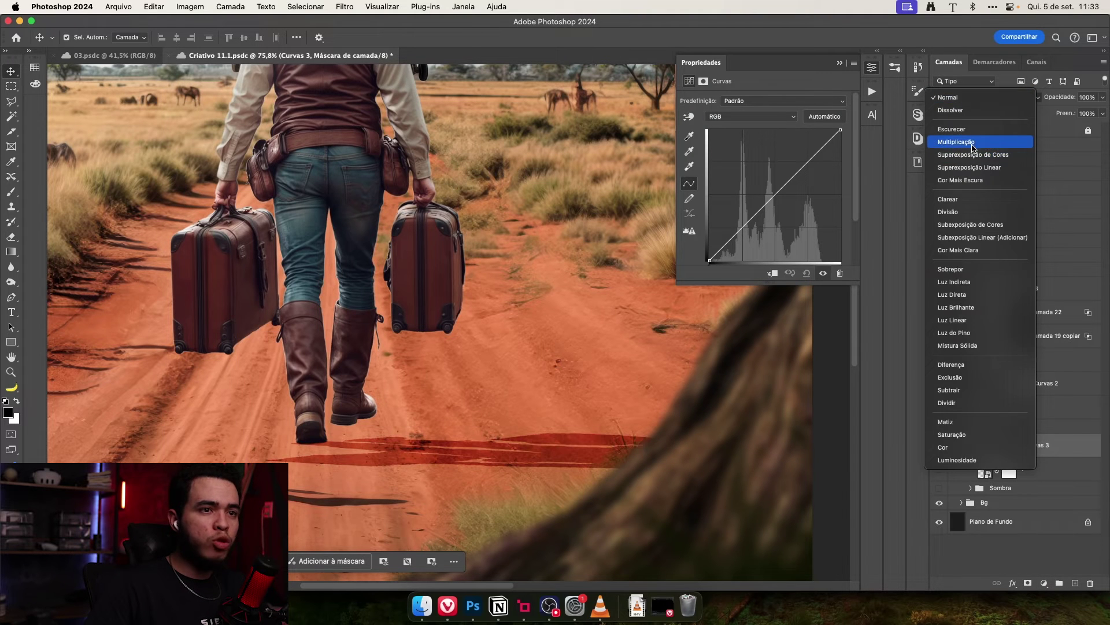
left_click(978, 142)
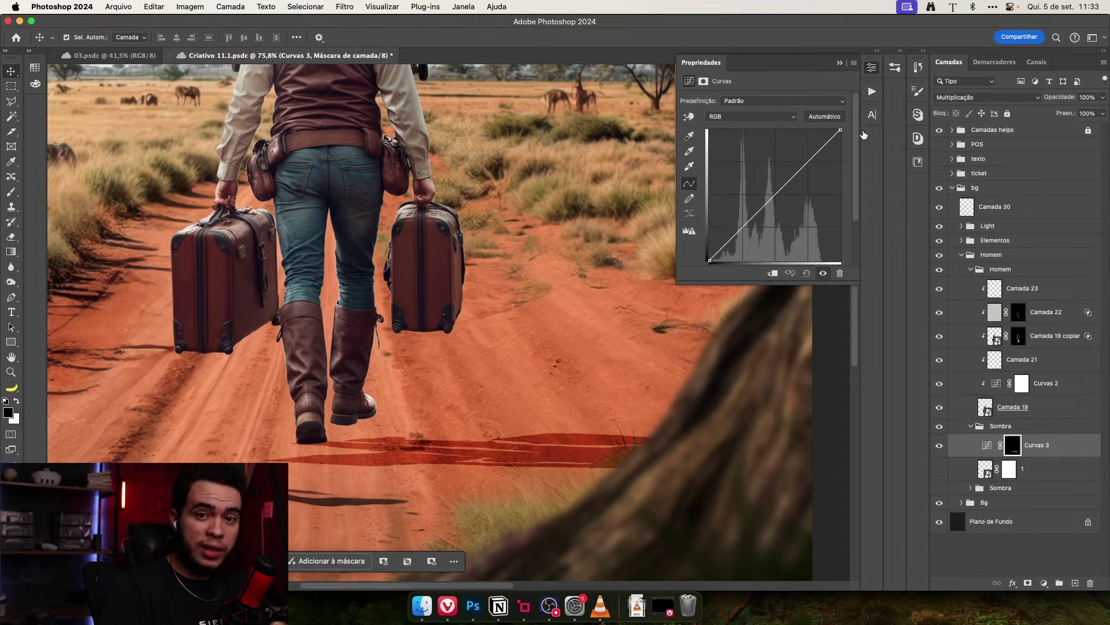
left_click_drag(770, 290, 770, 313)
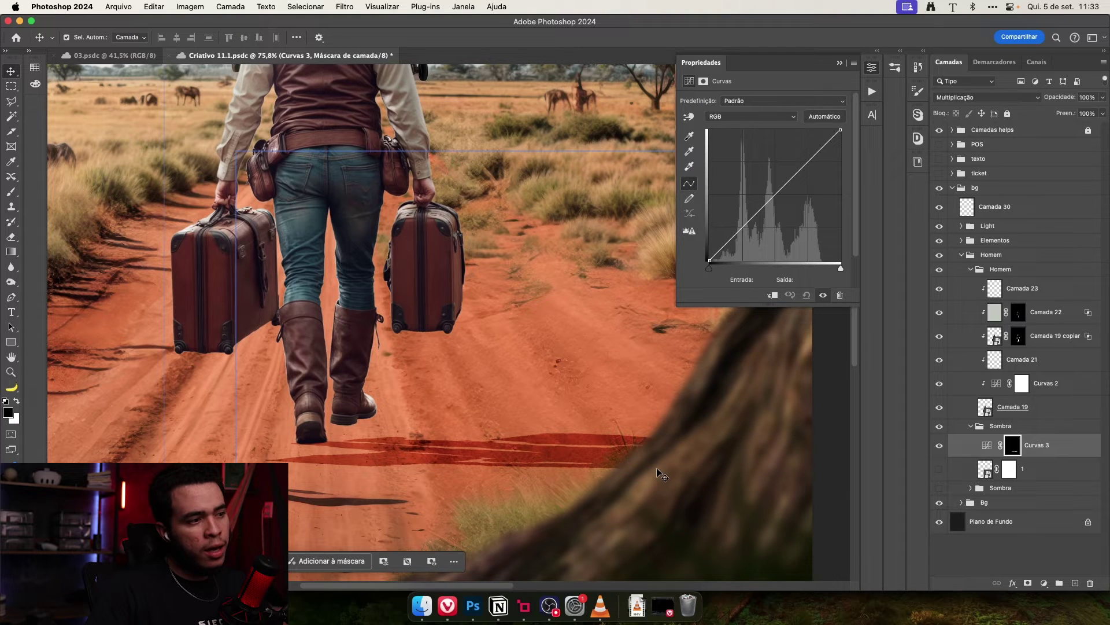
left_click_drag(760, 304, 760, 312)
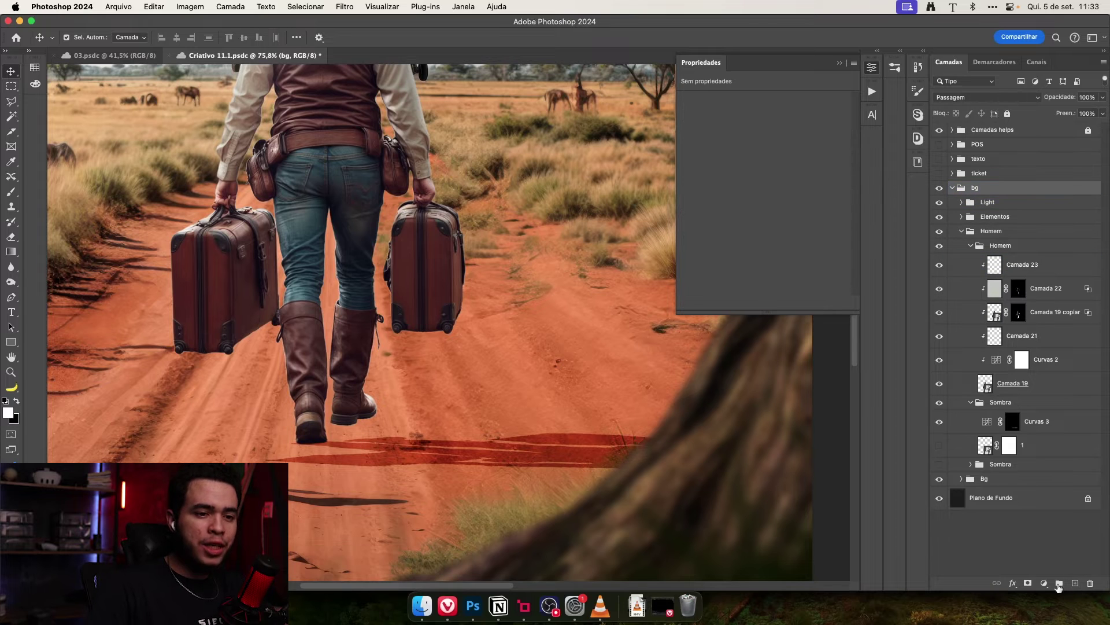
- Add a solid colour fill layer inside the bg group, above Light, using neutral grey 414141 at 25% brightness
left_click(1044, 582)
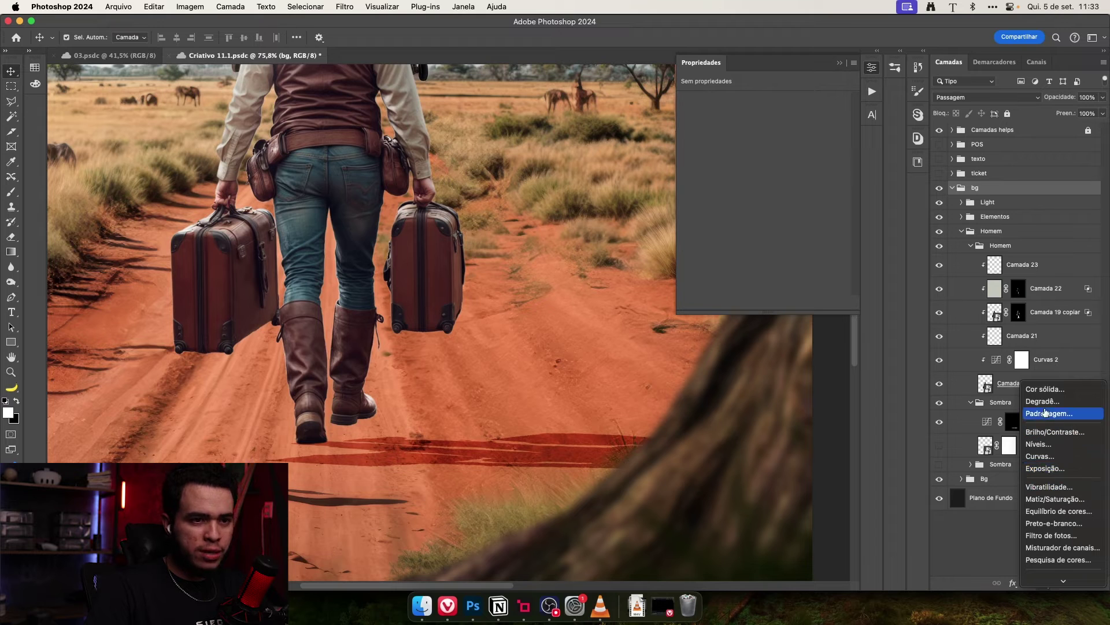
left_click(1055, 390)
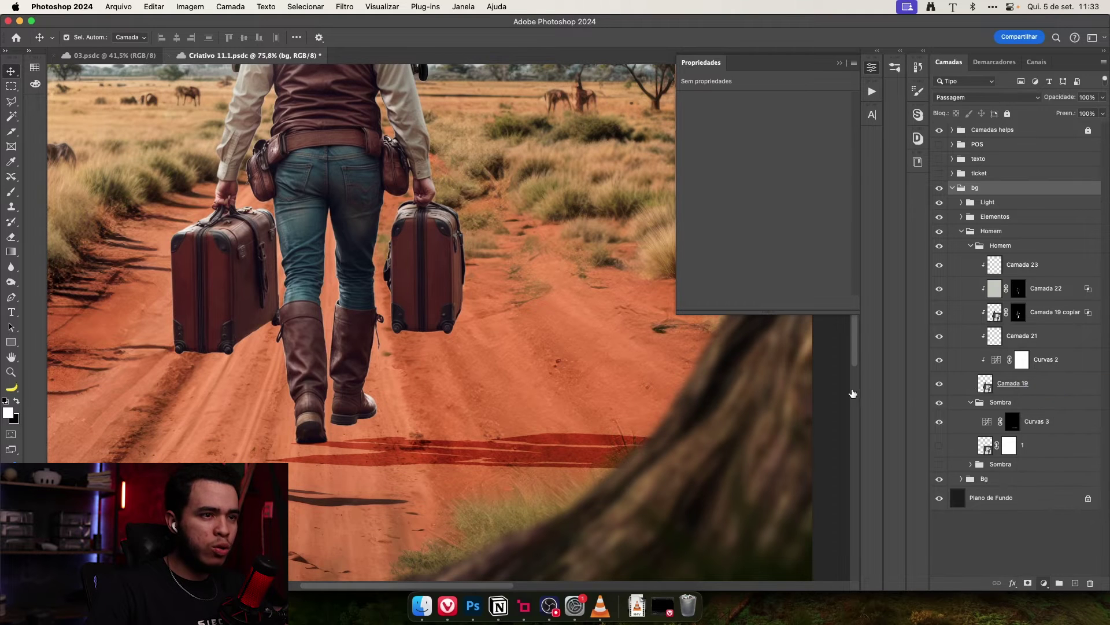
mouse_move(709, 316)
left_mouse_down()
mouse_move(672, 332)
mouse_move(689, 296)
mouse_move(662, 287)
left_mouse_up()
left_click(675, 329)
type("50")
left_click_drag(679, 320, 662, 320)
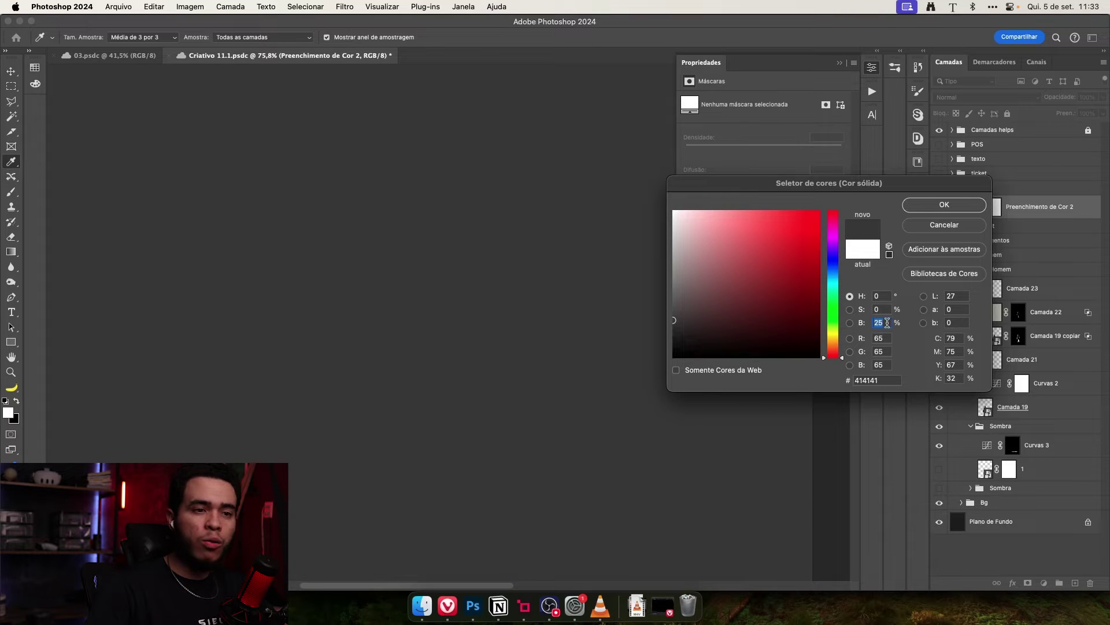
left_click(978, 204)
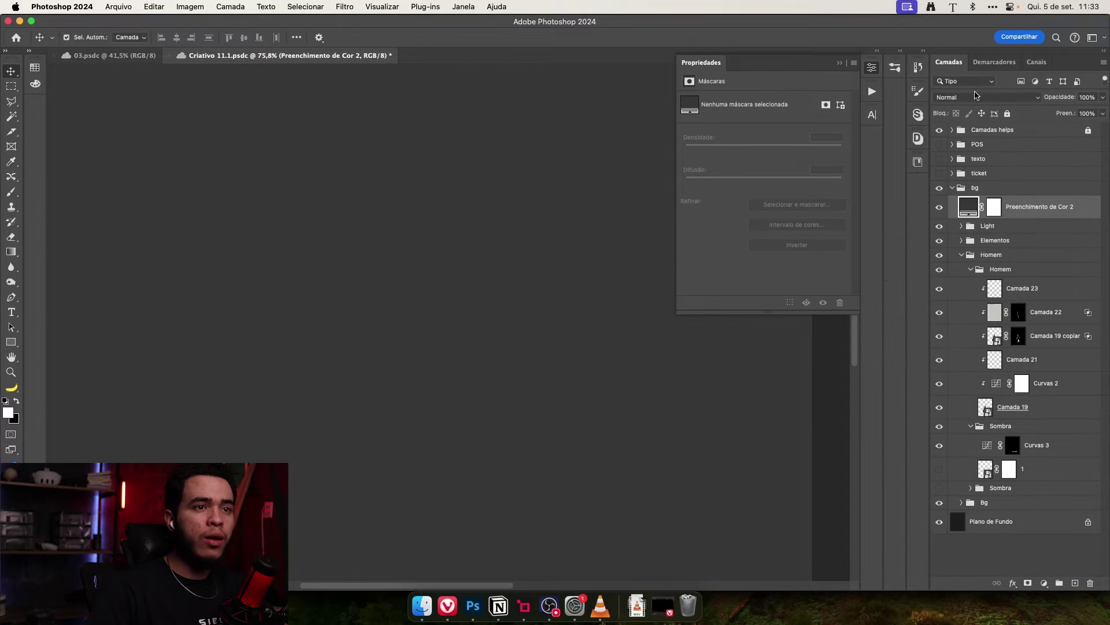
- Set the grey fill layer's blend mode to Cor for a greyscale view of the scene, and save the document
left_click(975, 99)
left_click(961, 447)
key("super+s")
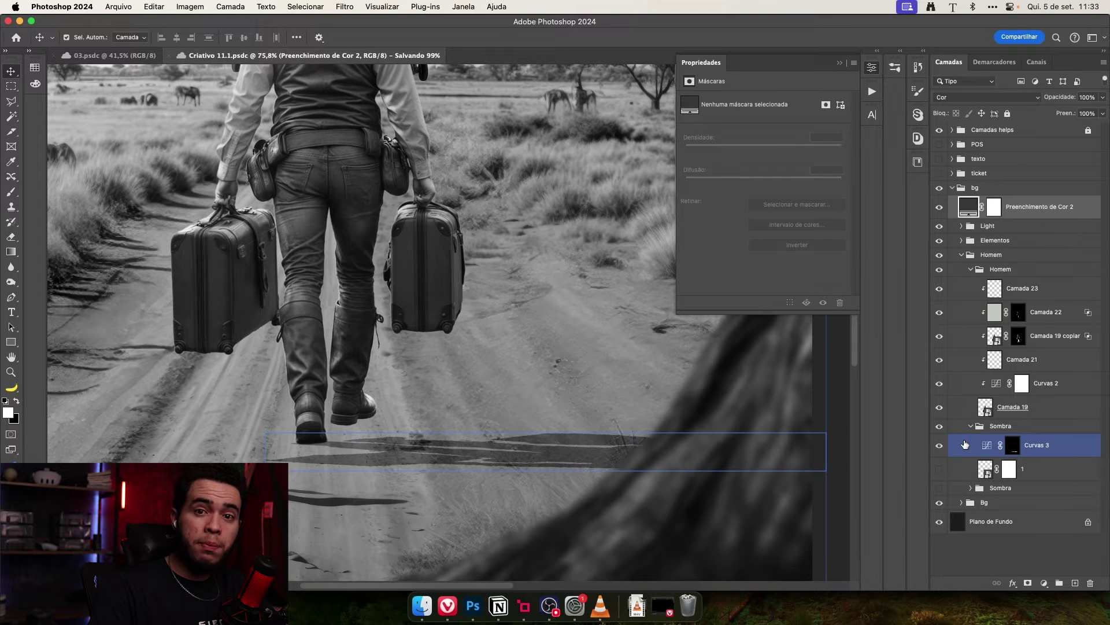
- Try a Black & White adjustment as the greyscale view in place of the grey fill, delete it and show the fill again
left_click(941, 216)
left_click(1043, 581)
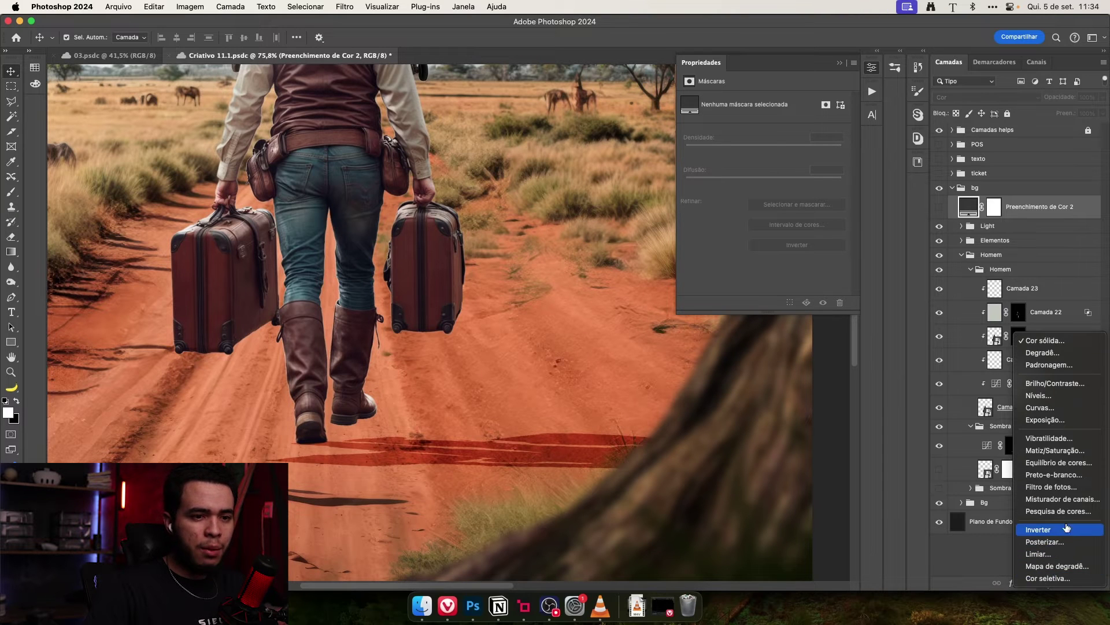
left_click(1067, 476)
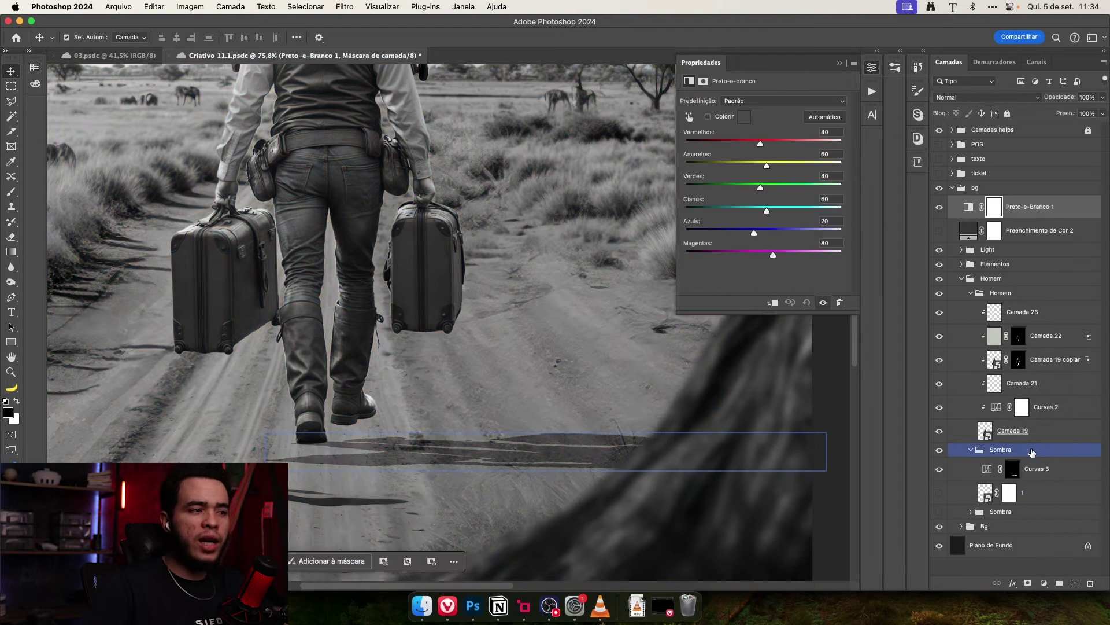
key("Delete")
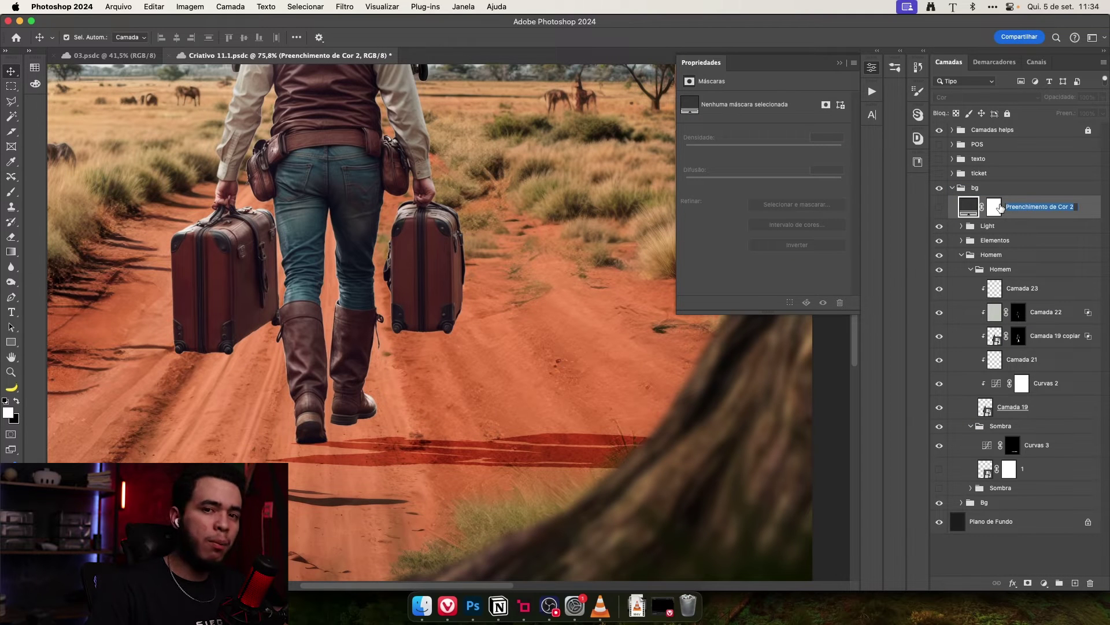
left_click(939, 206)
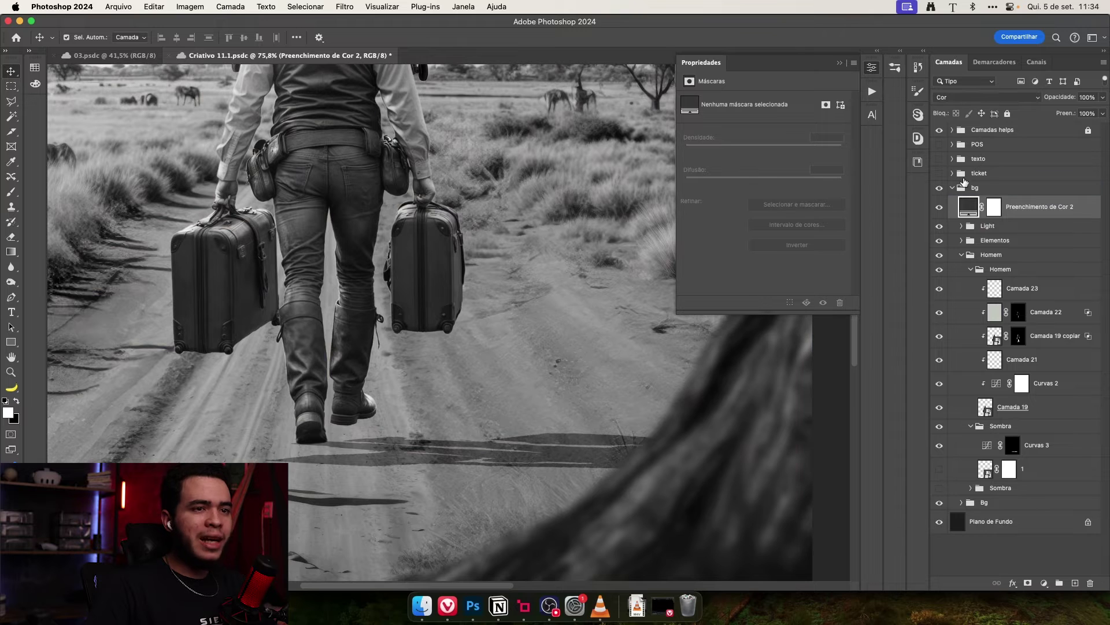
- Darken the cowboy's shadow in Curvas 3 by lowering the RGB curve's white point to output 147
left_click_drag(403, 378, 417, 342)
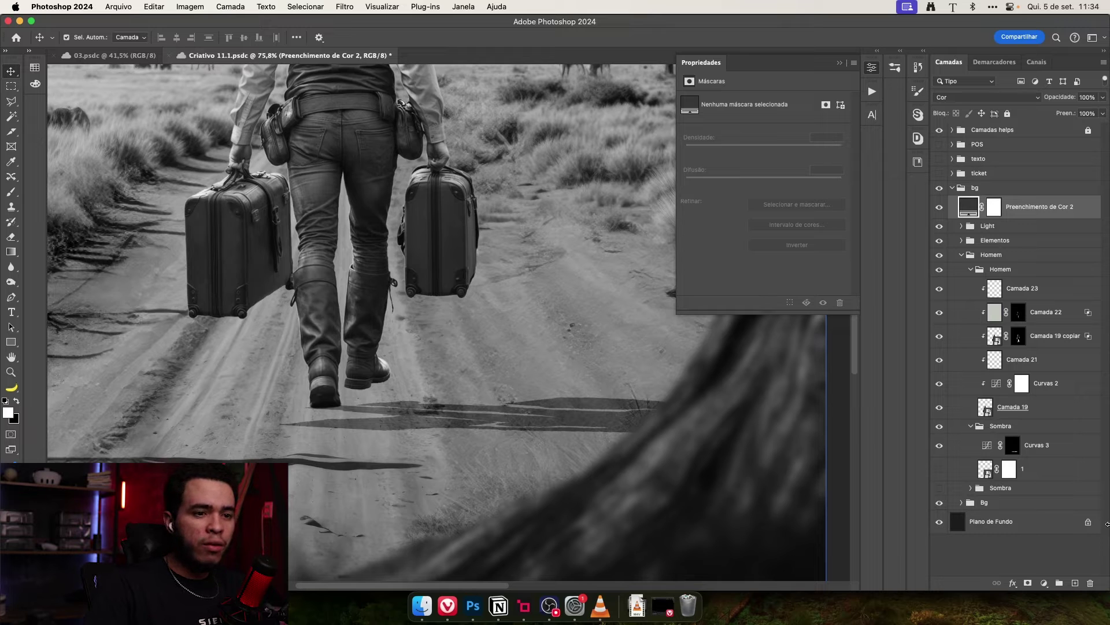
left_click(1041, 446)
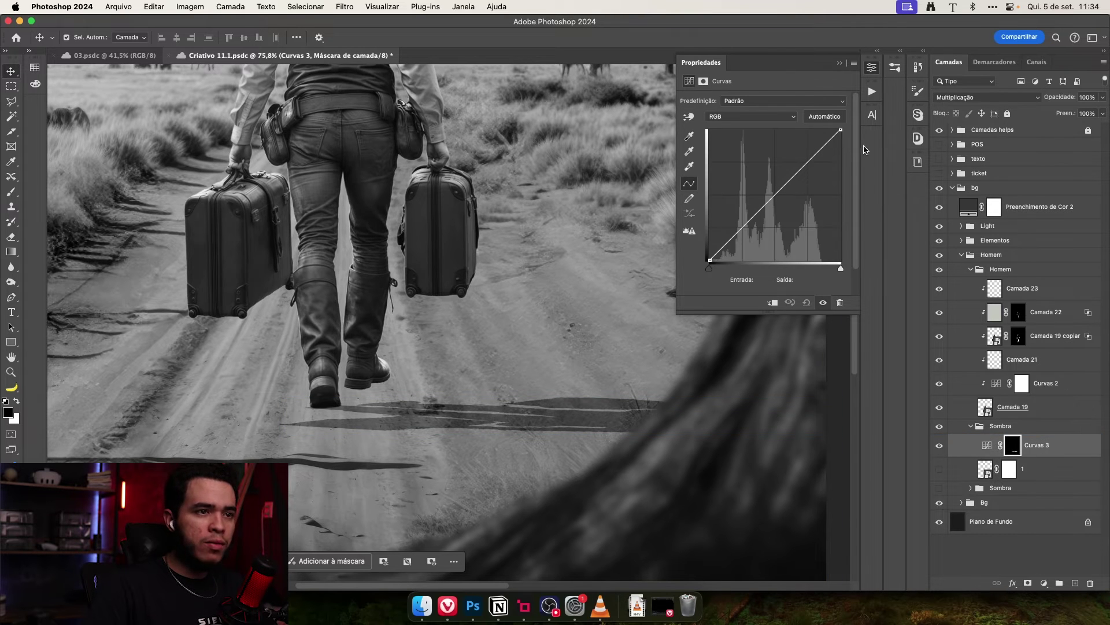
left_click_drag(841, 130, 867, 197)
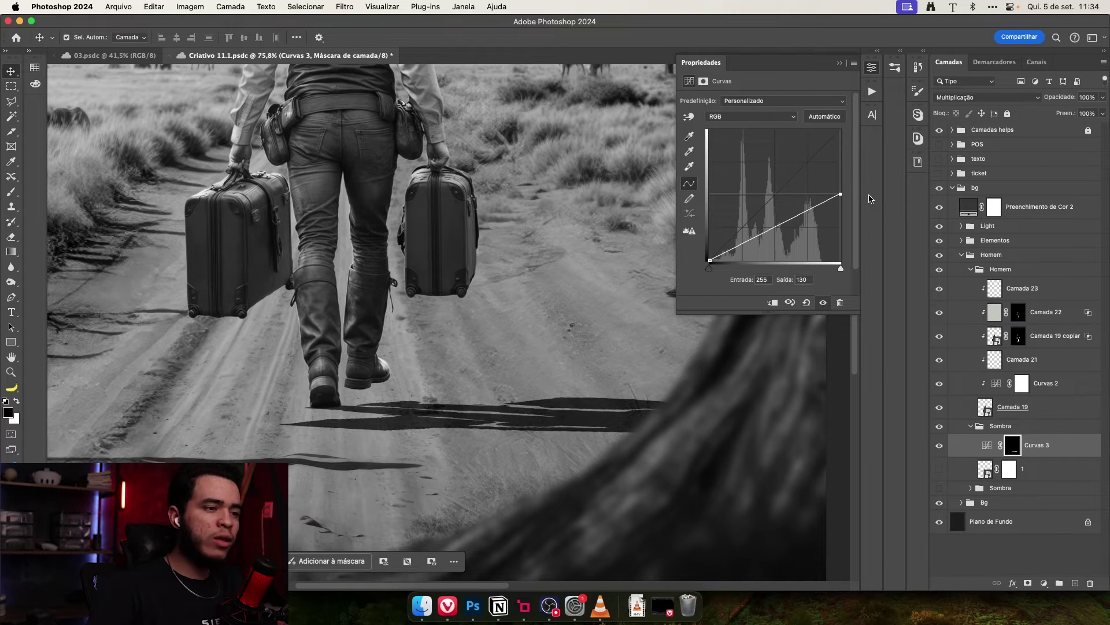
scroll(412, 442, "up", 10)
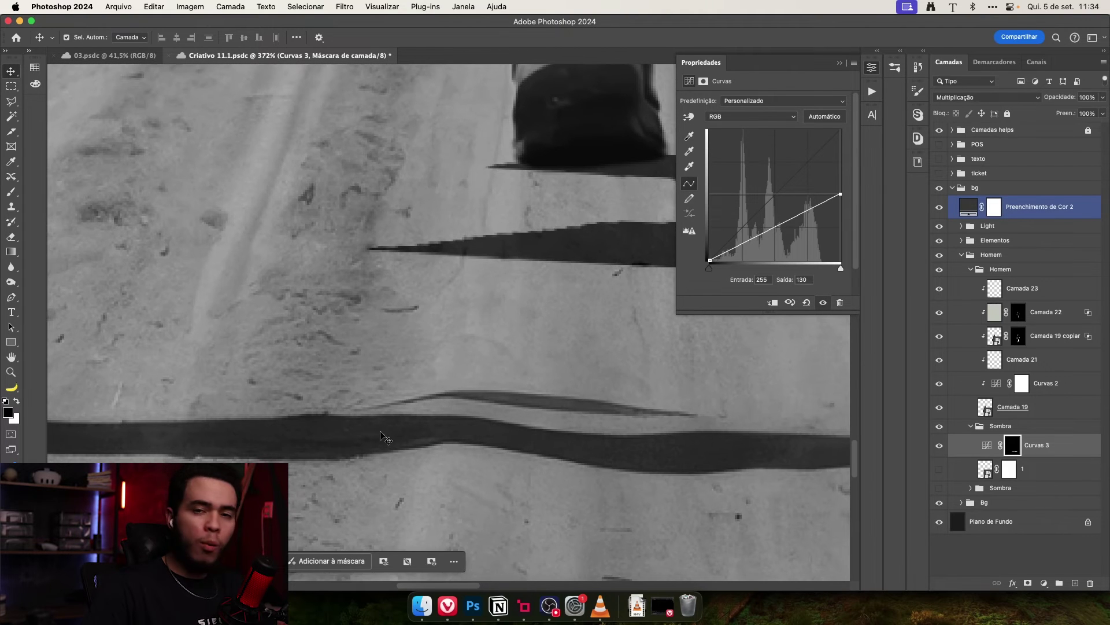
scroll(463, 436, "up", 3)
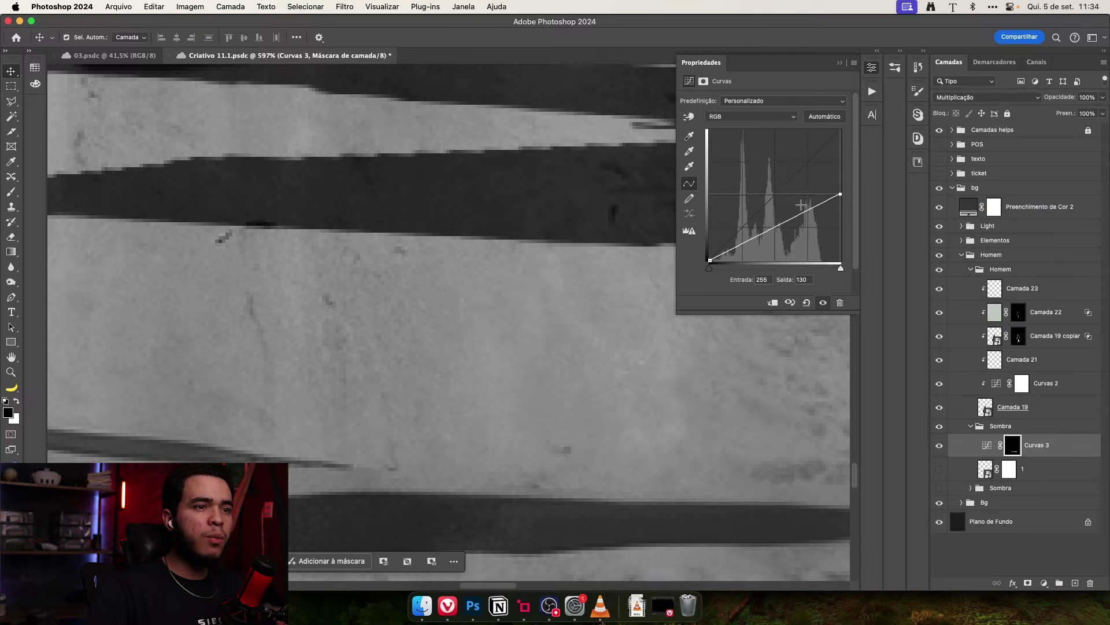
left_click_drag(835, 196, 853, 185)
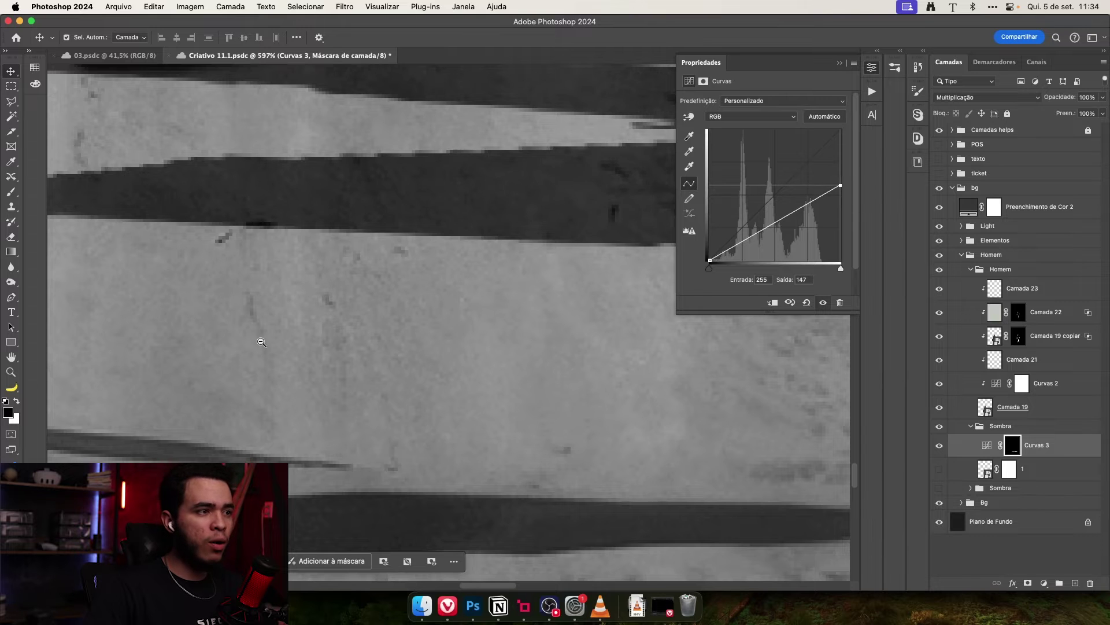
- Compare the brightness of the cowboy's shadow with the existing ground shadows in the greyscale view
left_click_drag(289, 303, 176, 375)
left_click_drag(429, 258, 731, 236)
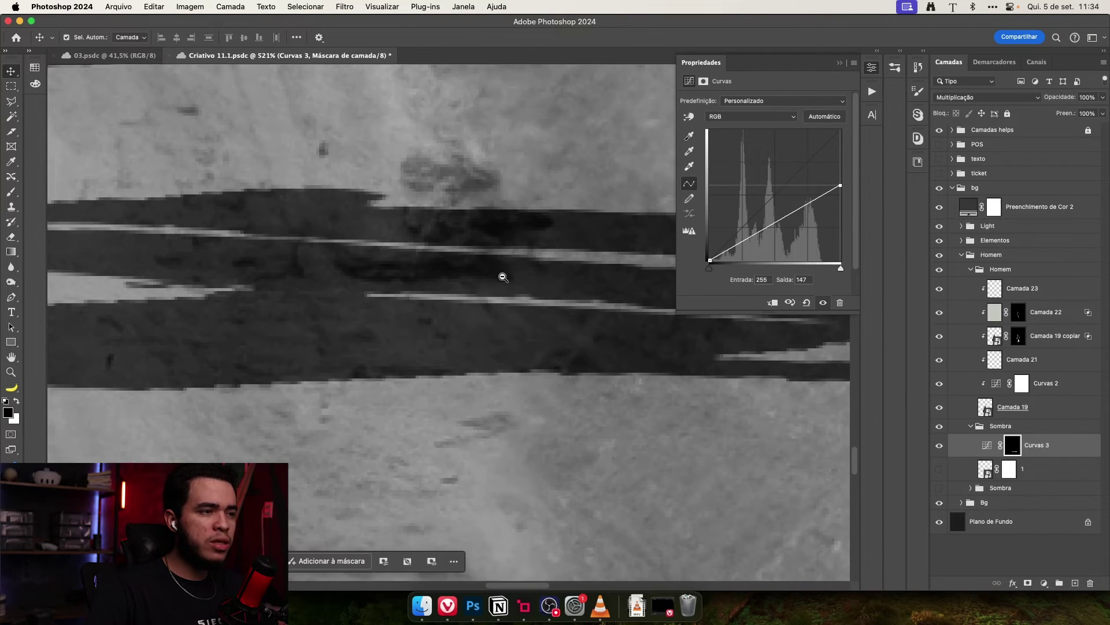
left_click_drag(502, 278, 401, 331)
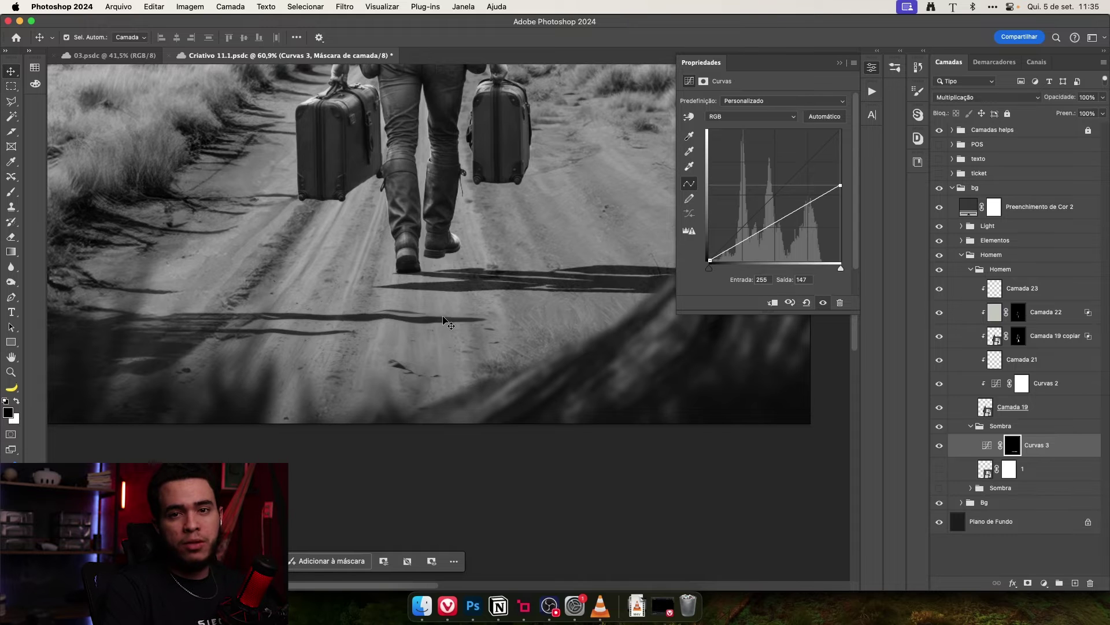
left_click_drag(455, 341, 449, 391)
left_click_drag(478, 311, 545, 357)
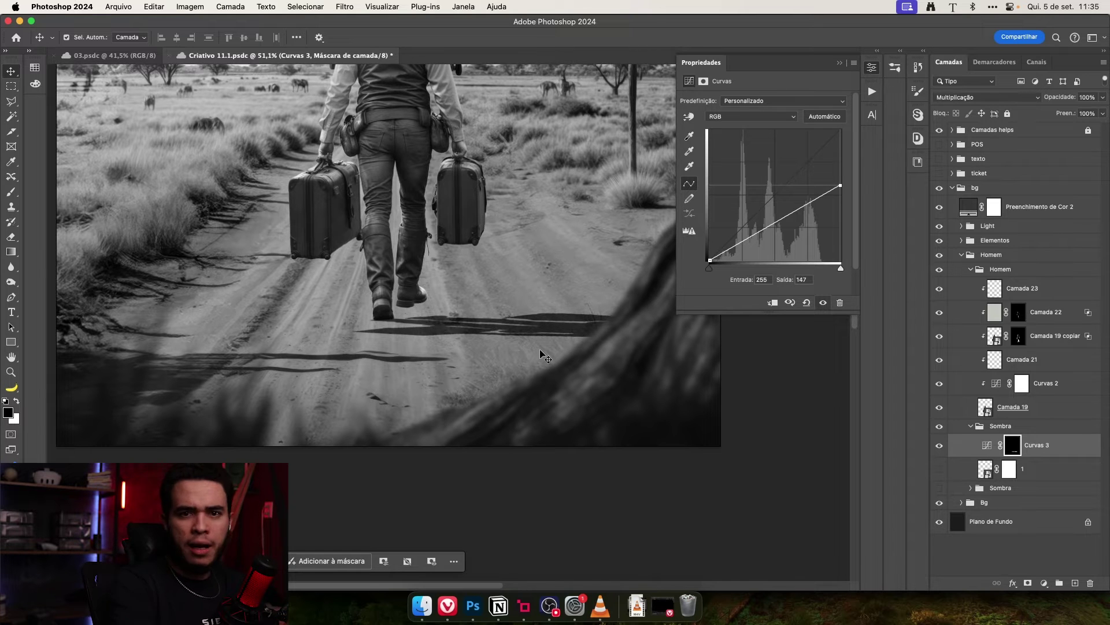
left_click_drag(568, 347, 627, 349)
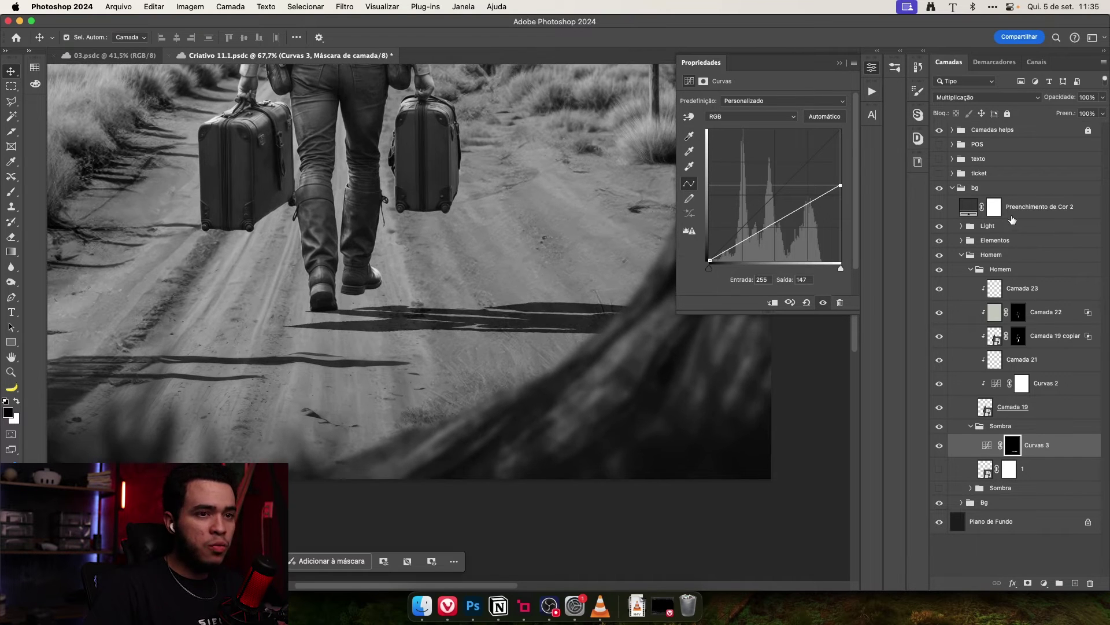
- Hide the grey fill and examine the shadow's colour against the road's existing shadows, switching briefly to greyscale for comparison
left_click(939, 207)
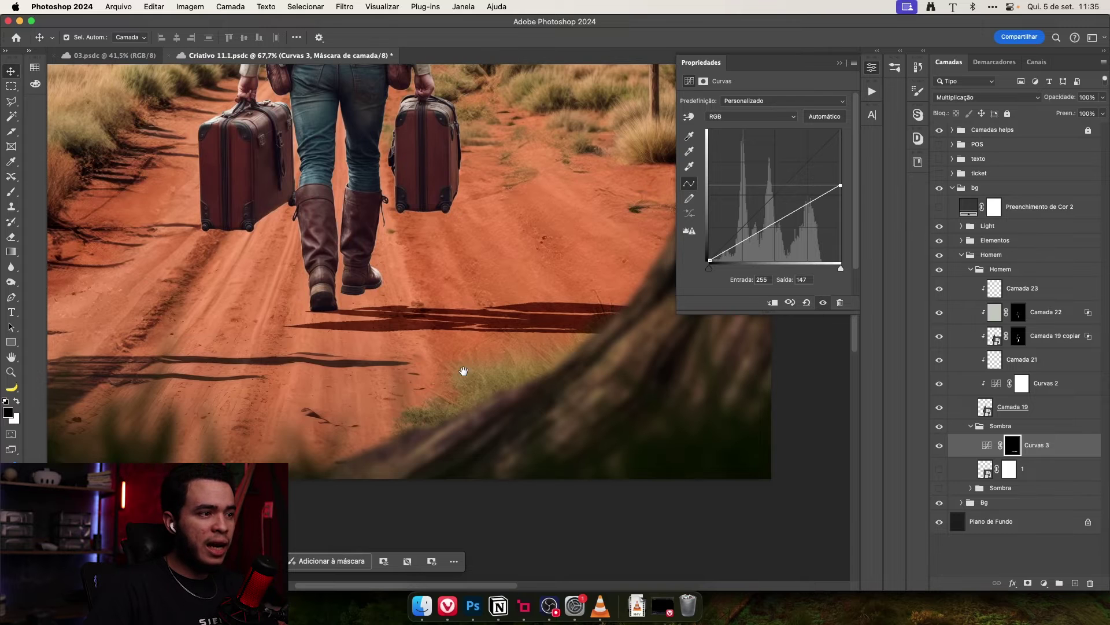
left_click_drag(463, 372, 462, 403)
left_click_drag(504, 369, 531, 377)
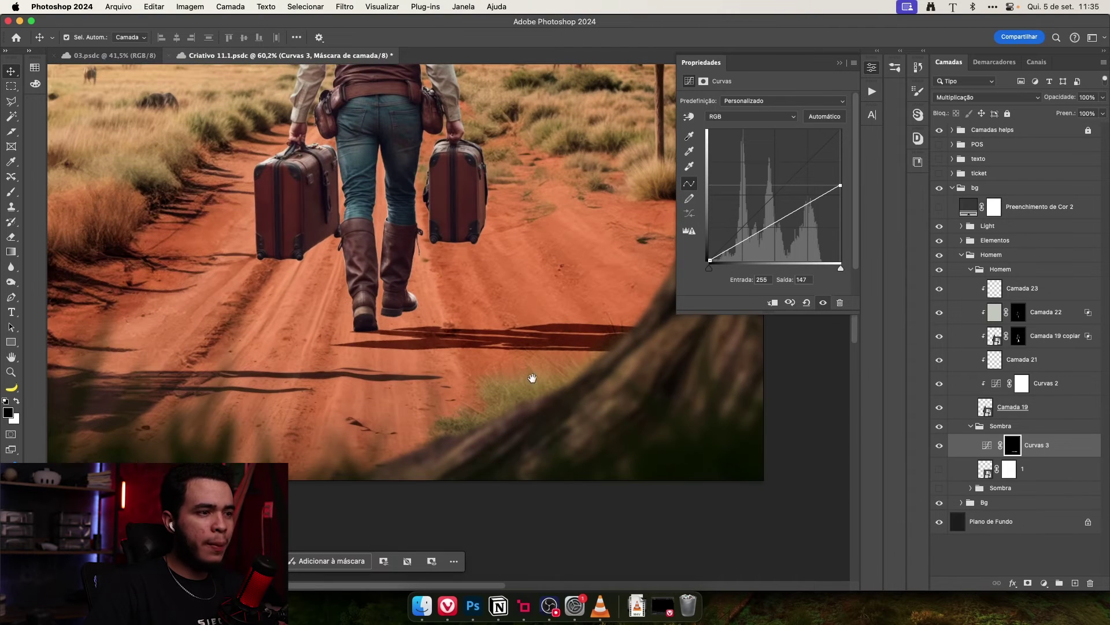
left_click_drag(487, 330, 528, 372)
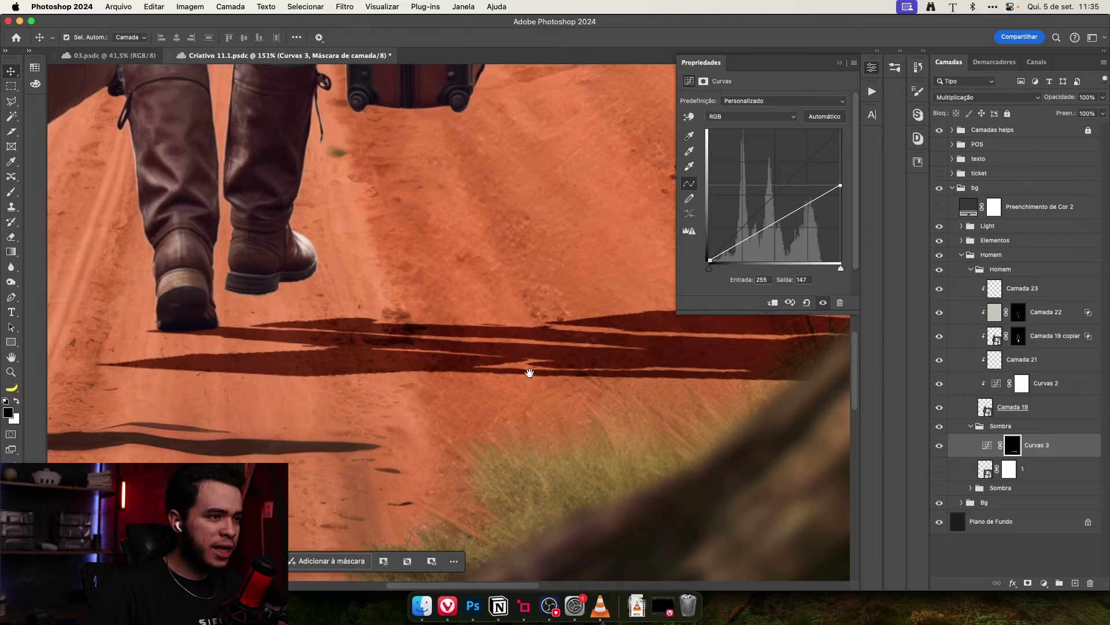
left_click_drag(640, 349, 679, 347)
left_click_drag(358, 351, 665, 295)
left_click_drag(254, 405, 581, 292)
left_click_drag(581, 292, 342, 358)
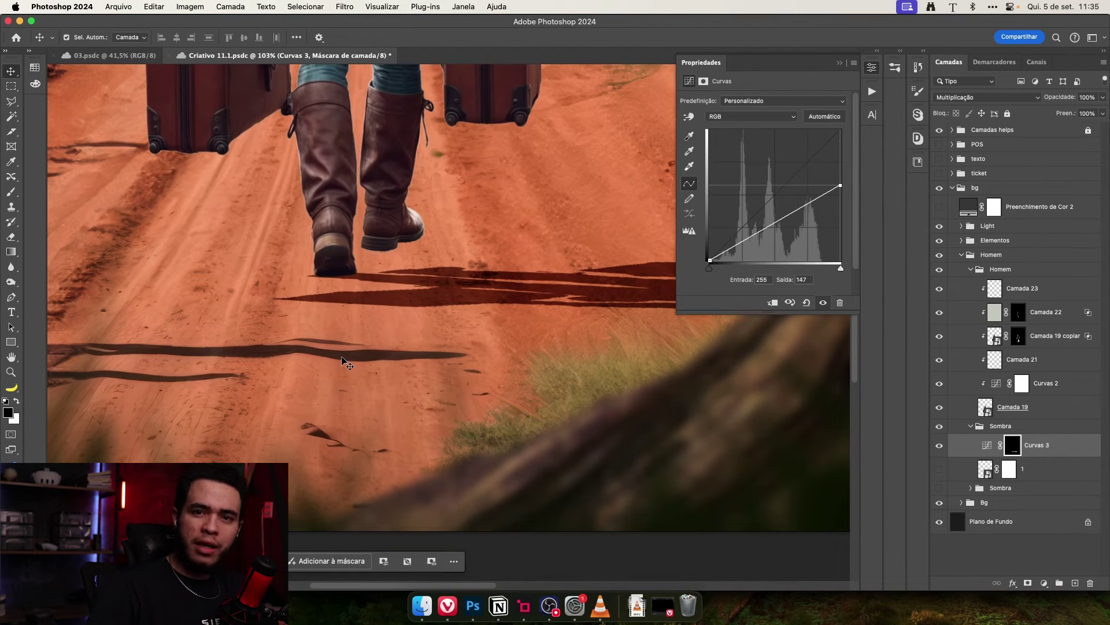
left_click(939, 207)
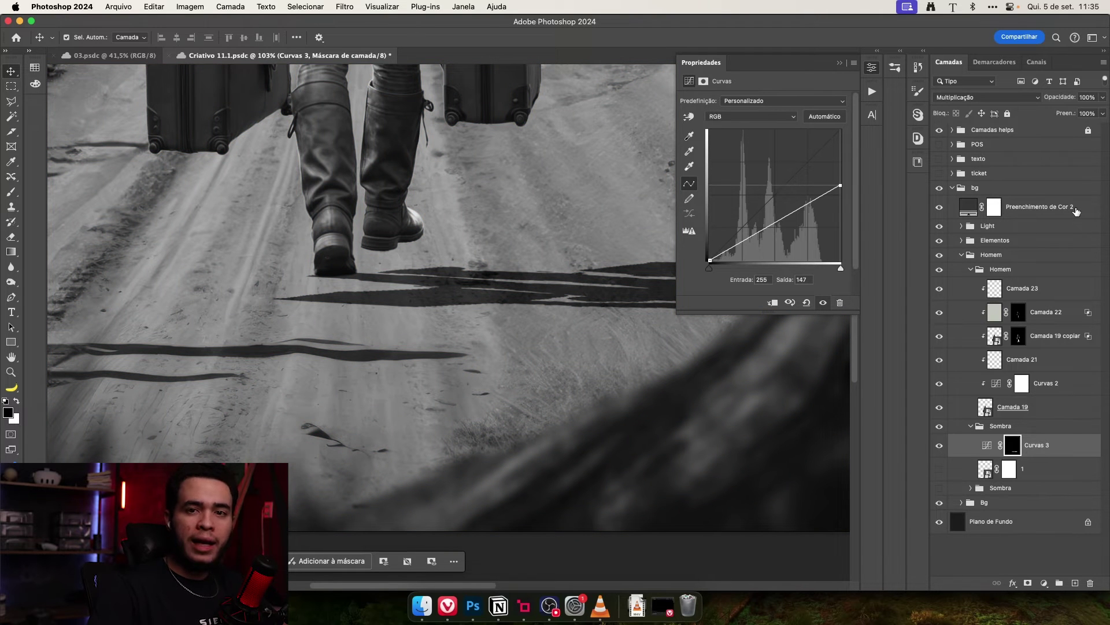
left_click(940, 209)
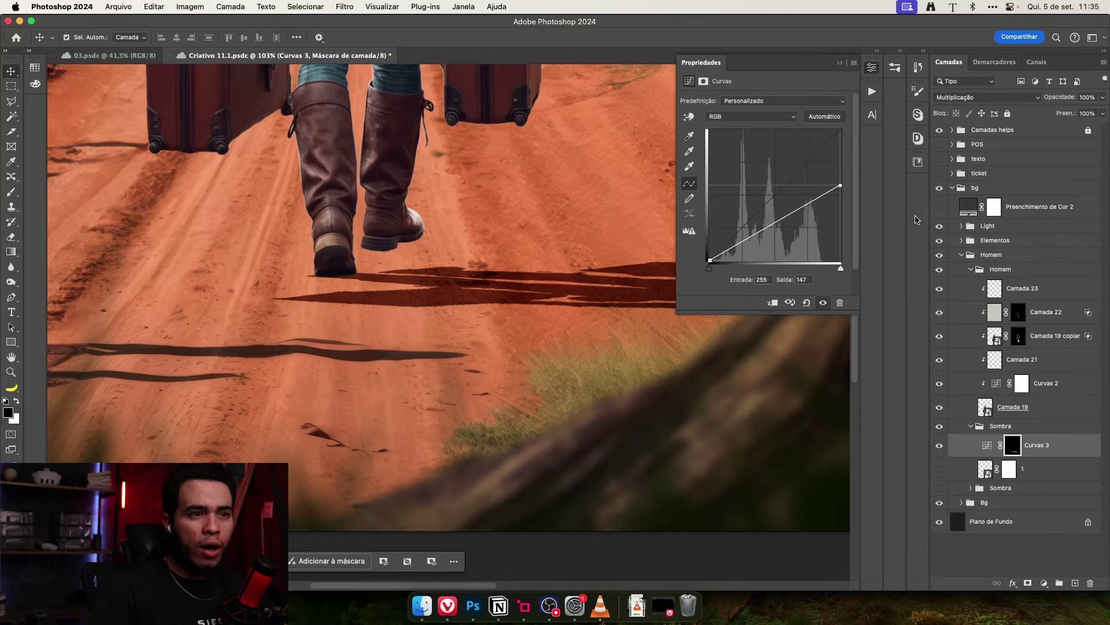
- Show Preenchimento de Cor 2 again and change its blend mode to Luminosidade to compare the shadows' hue and saturation
left_click(938, 208)
left_click(952, 207)
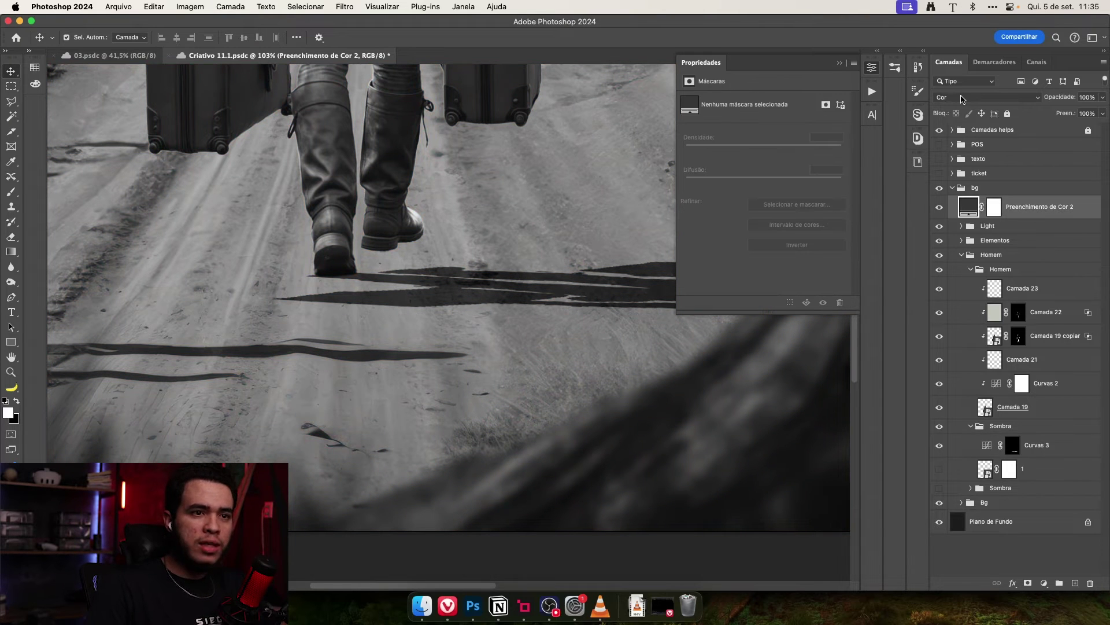
left_click(962, 98)
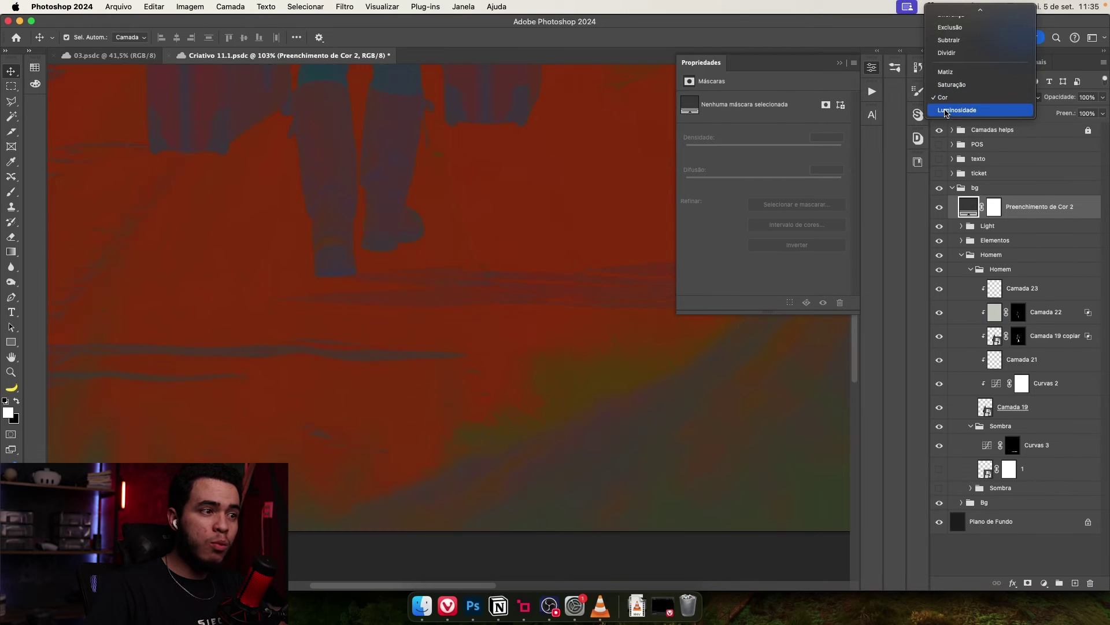
left_click(957, 110)
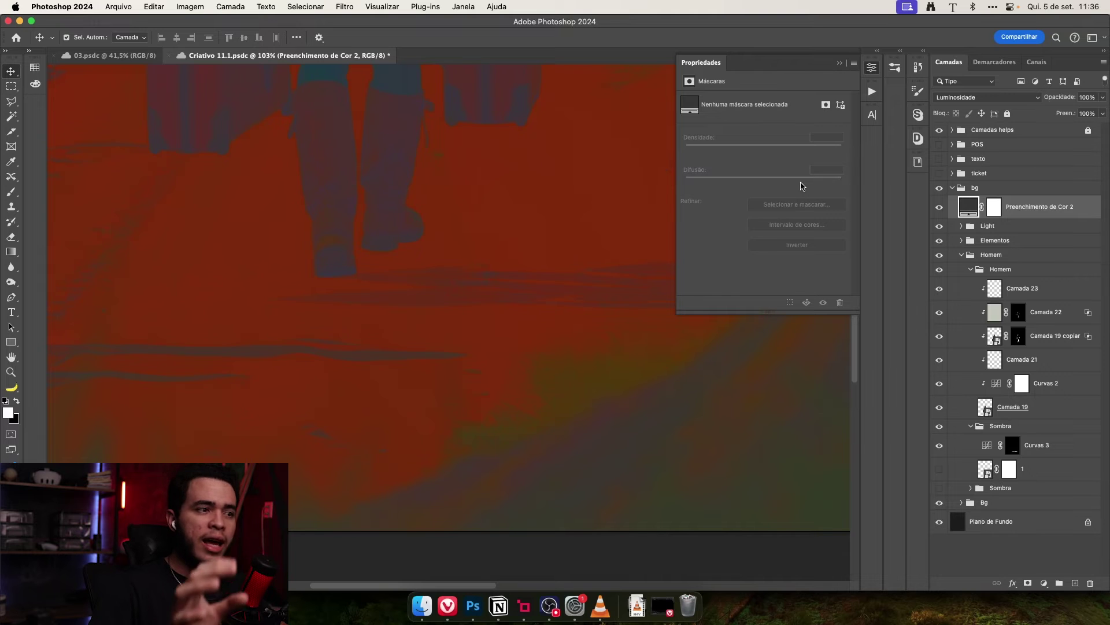
scroll(475, 256, "up", 5)
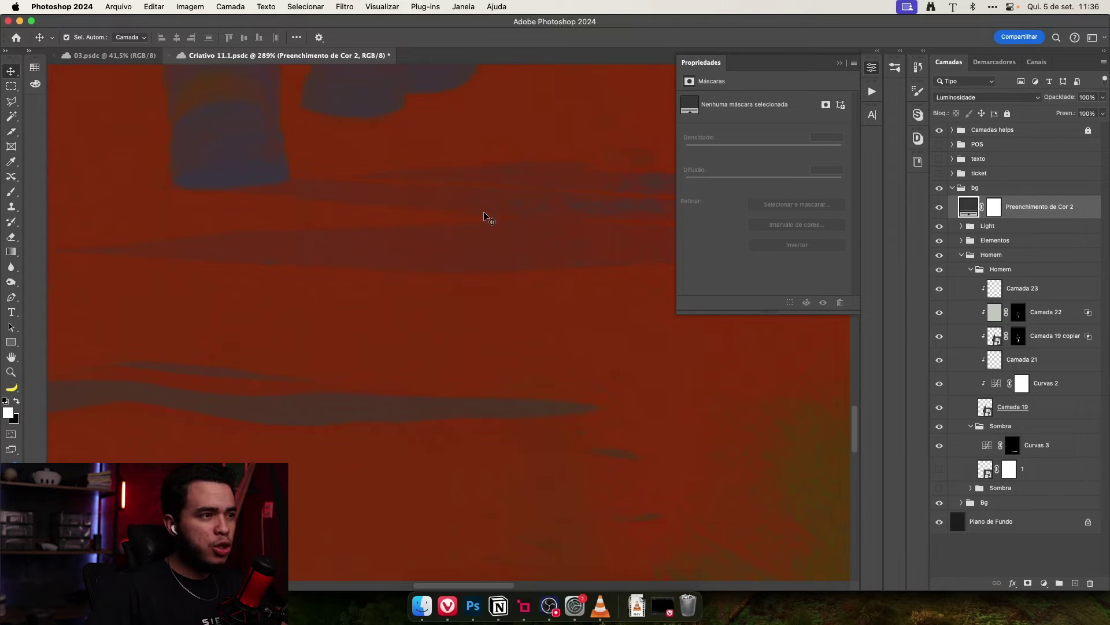
- Try shifting the cowboy's shadow hue in Curvas 3 by raising the Azul curve's black point to output 223
key("b")
scroll(539, 301, "down", 2)
scroll(539, 301, "down", 3)
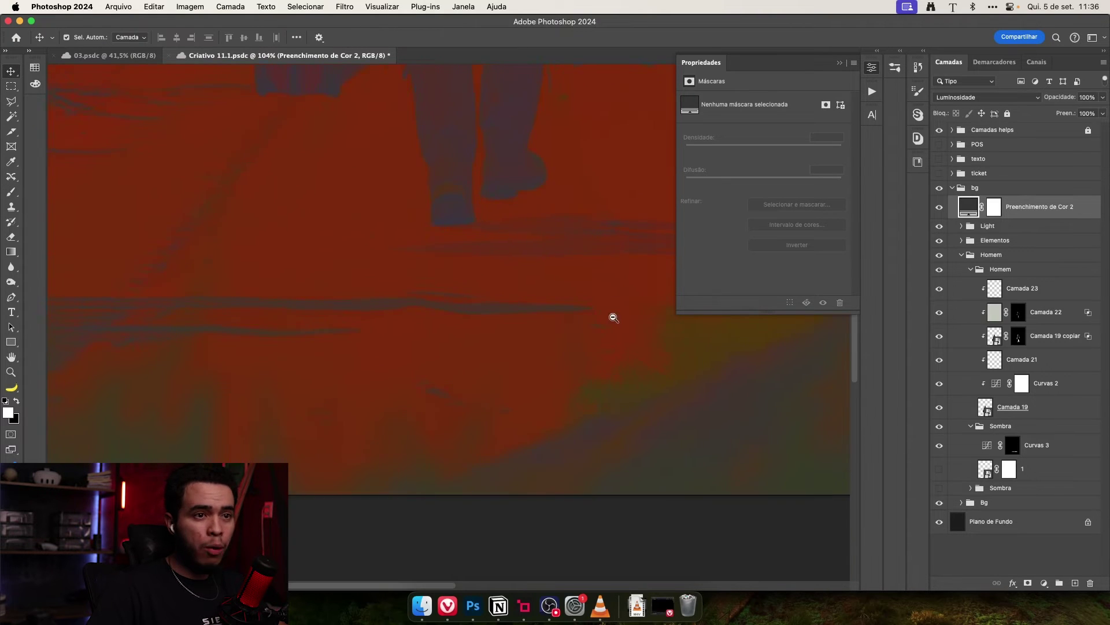
key("v")
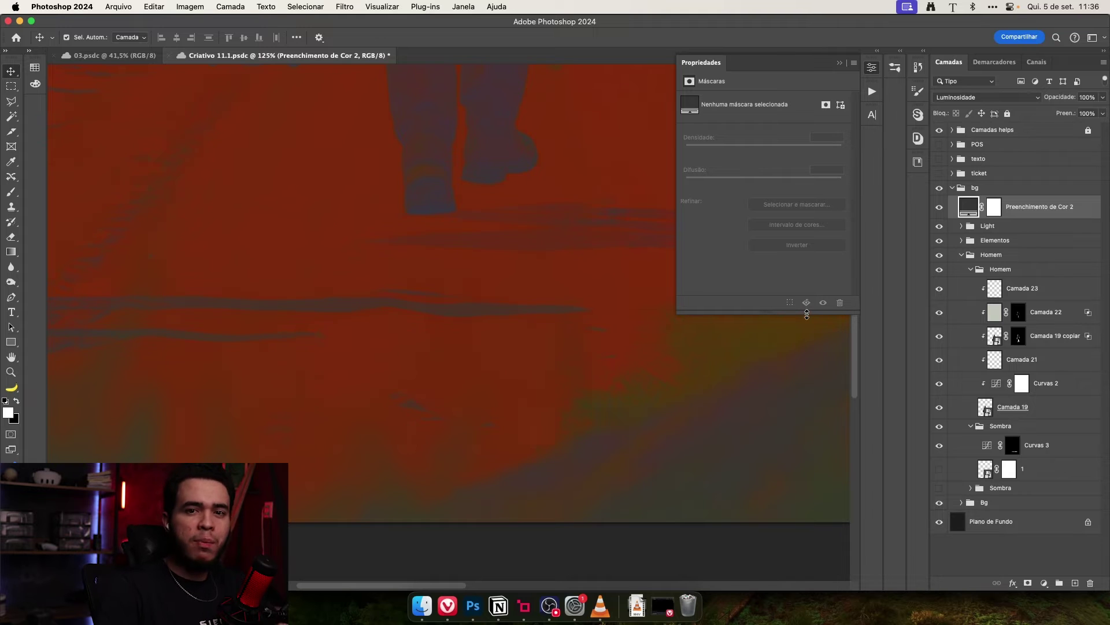
left_click(1039, 451)
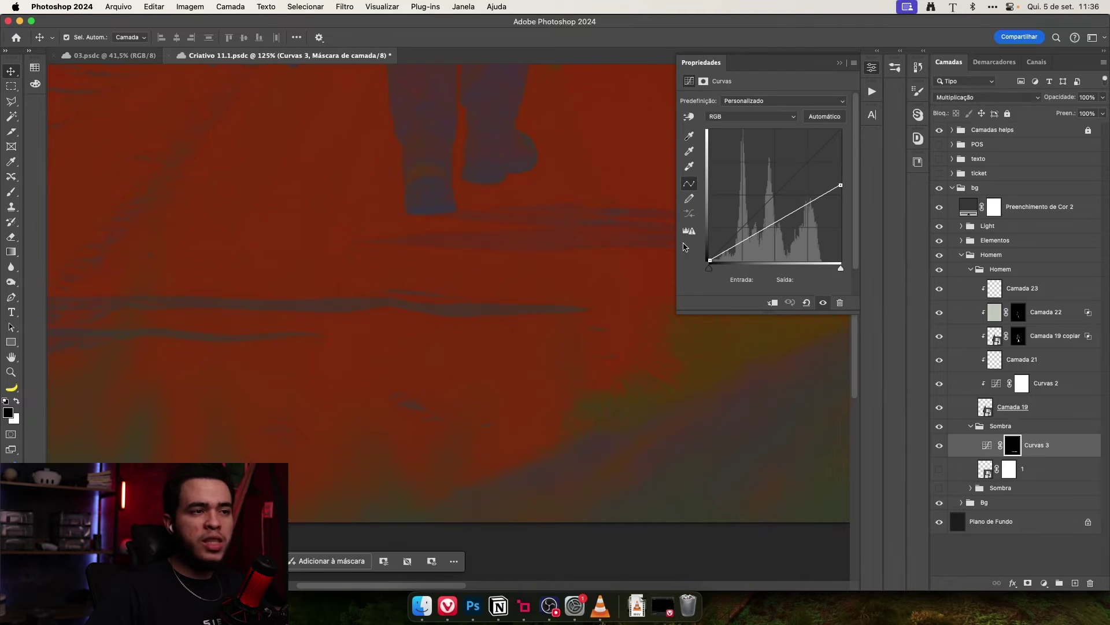
left_click_drag(486, 167, 424, 192)
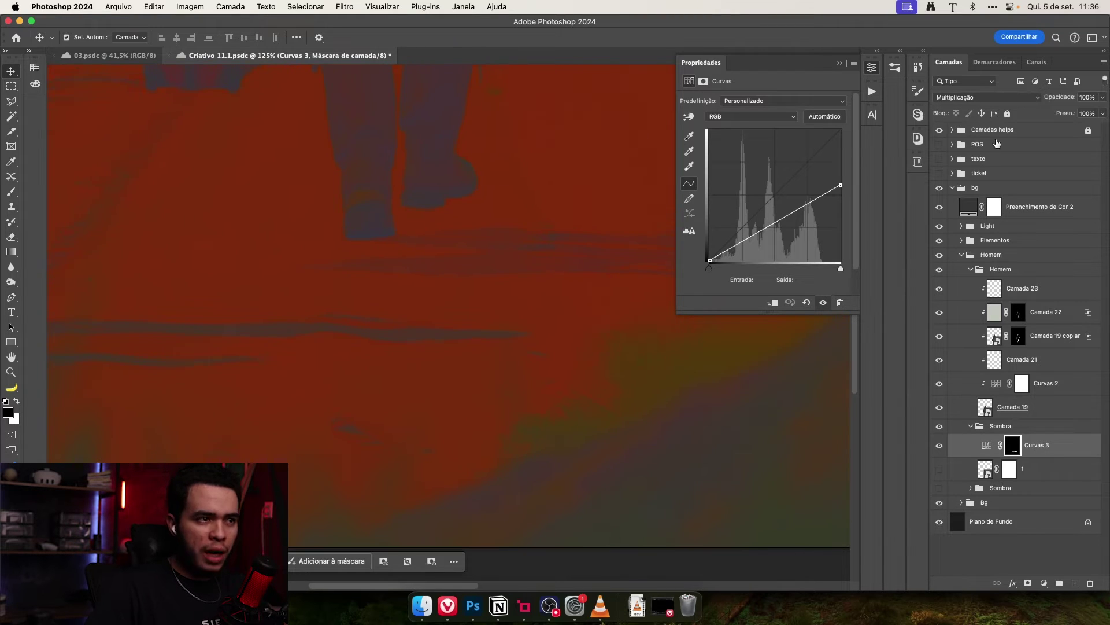
left_click(774, 118)
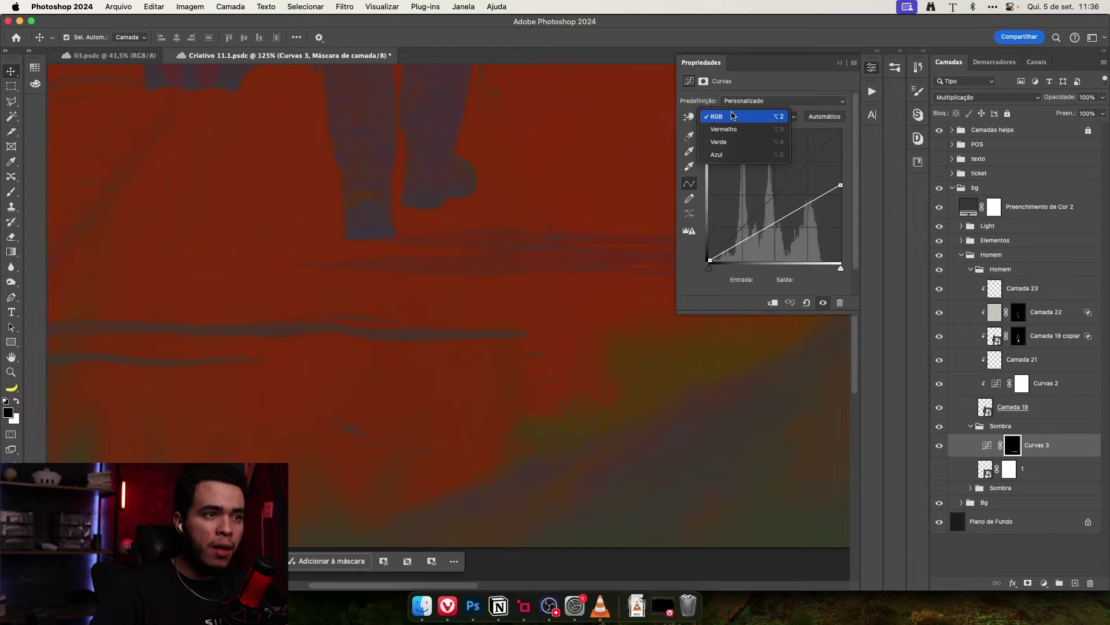
left_click(727, 156)
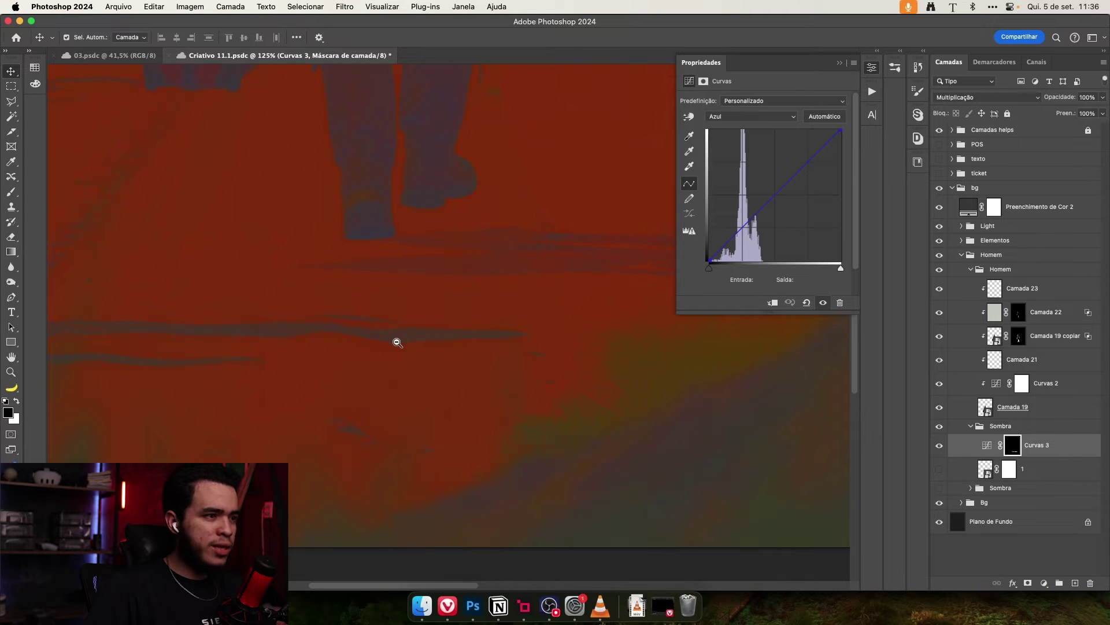
left_click_drag(394, 341, 448, 344)
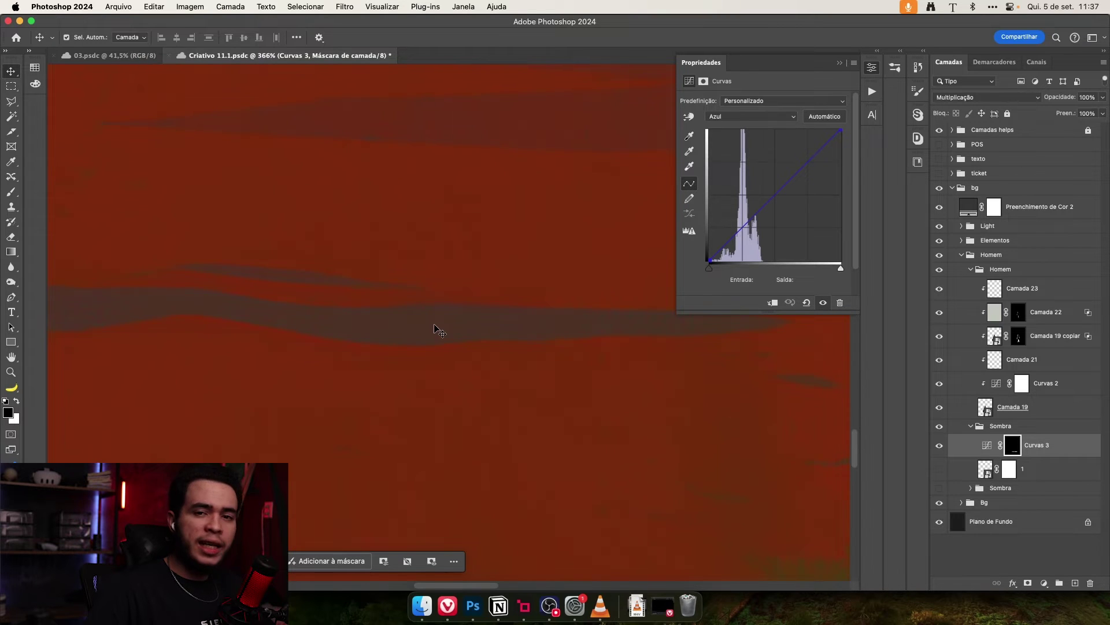
left_click_drag(424, 350, 411, 349)
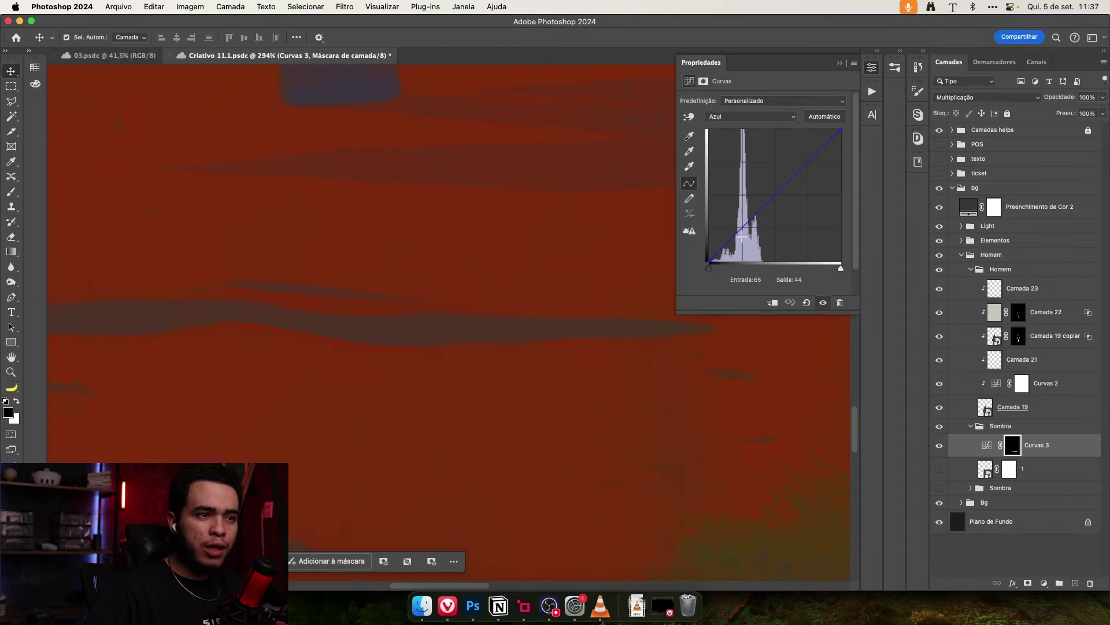
mouse_move(711, 261)
left_mouse_down()
mouse_move(688, 257)
mouse_move(694, 188)
mouse_move(710, 159)
left_mouse_up()
left_click_drag(668, 102, 620, 161)
left_click_drag(457, 265, 260, 295)
left_click_drag(501, 359, 498, 329)
left_click_drag(710, 163, 710, 146)
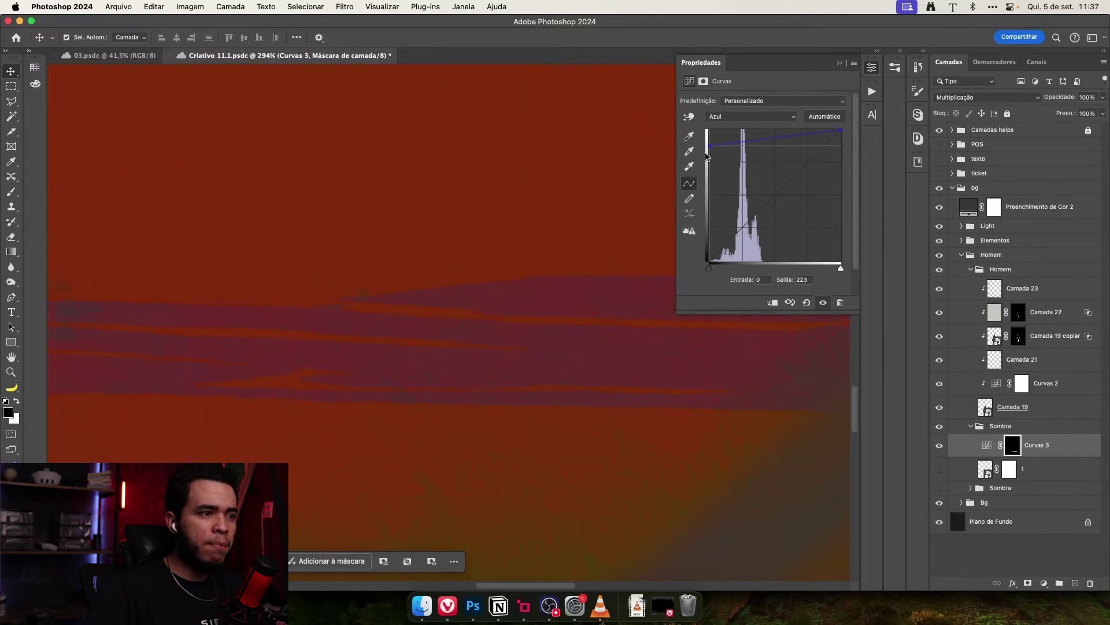
- Undo the Azul curve change in Curvas 3
scroll(467, 303, "down", 5)
left_click_drag(311, 342, 379, 367)
key("super+z")
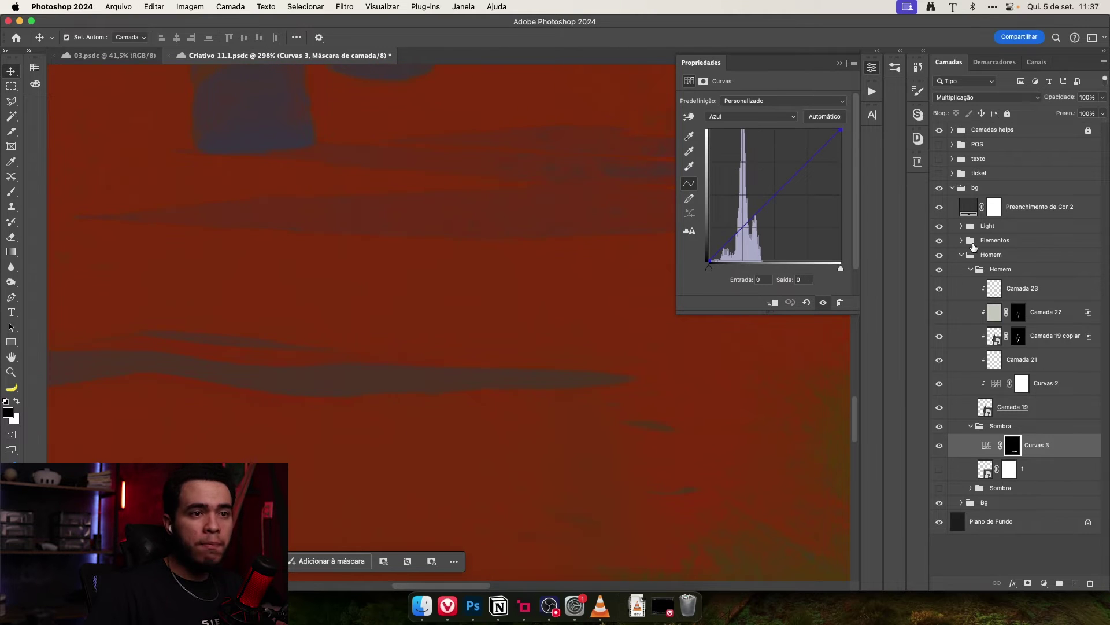
- Sample the existing ground shadow's colour from the Luminosidade view as the foreground colour, using the Eyedropper with a 3 by 3 average
left_click(1022, 212)
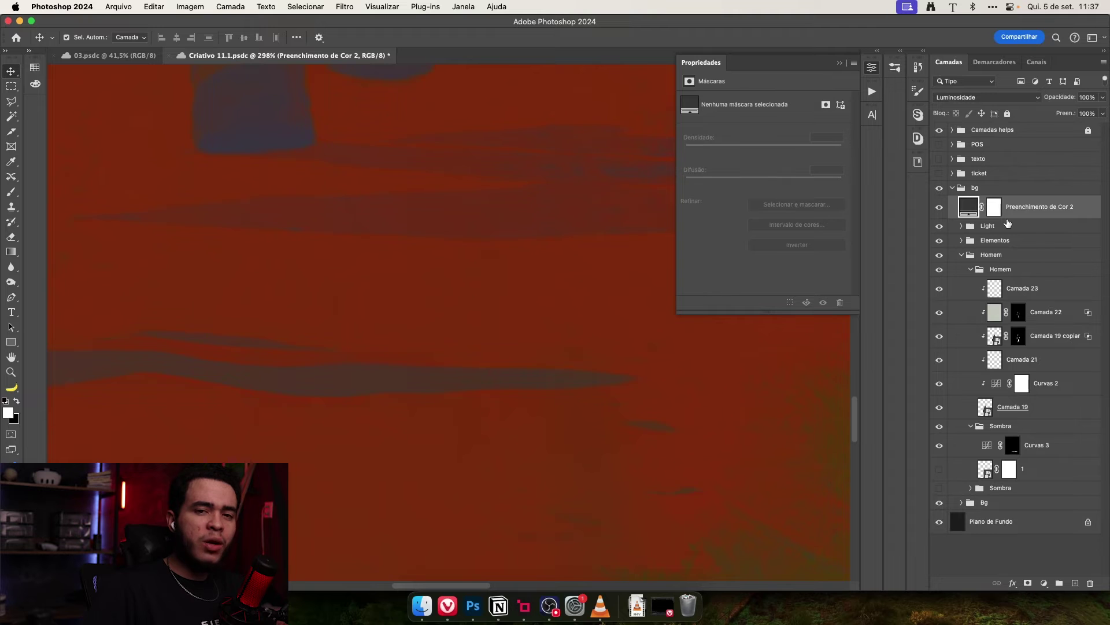
right_click(1007, 224)
key("Escape")
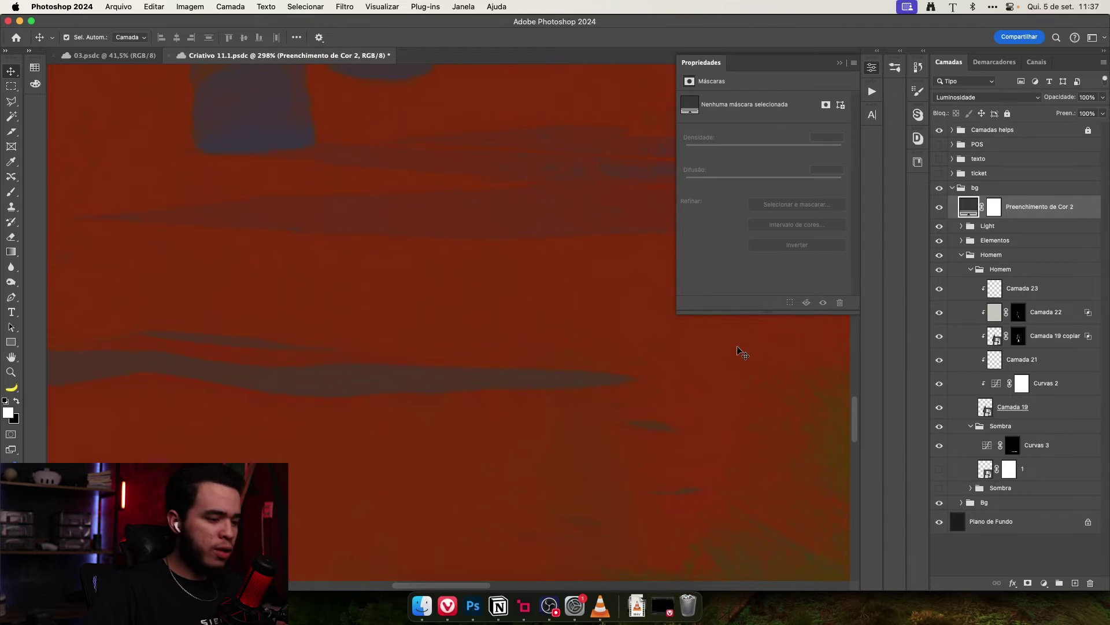
key("b")
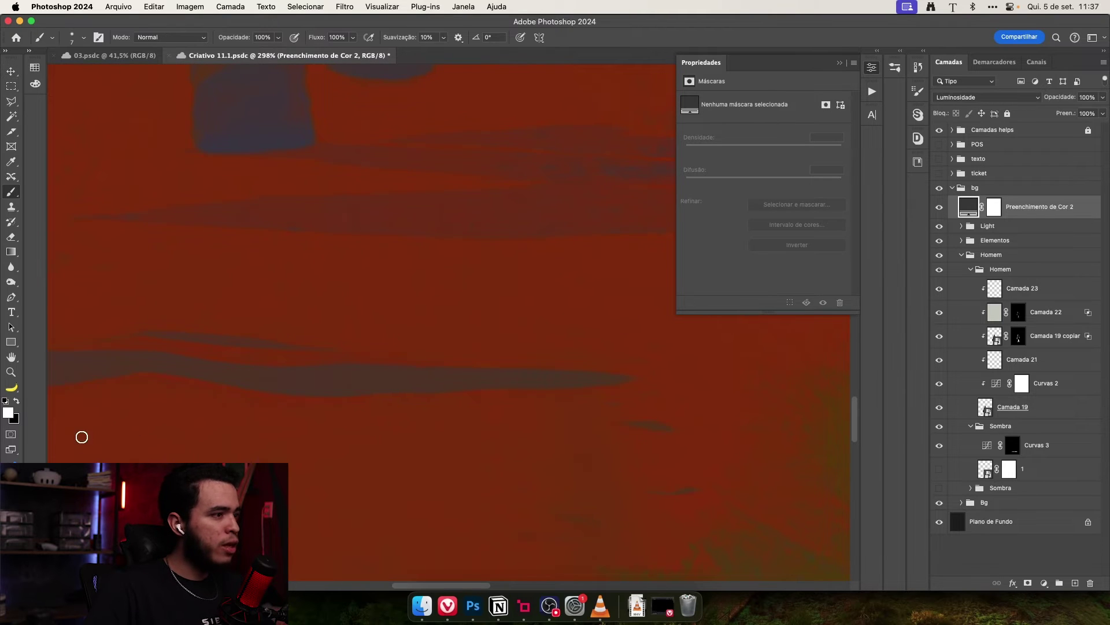
left_click(329, 375, "alt")
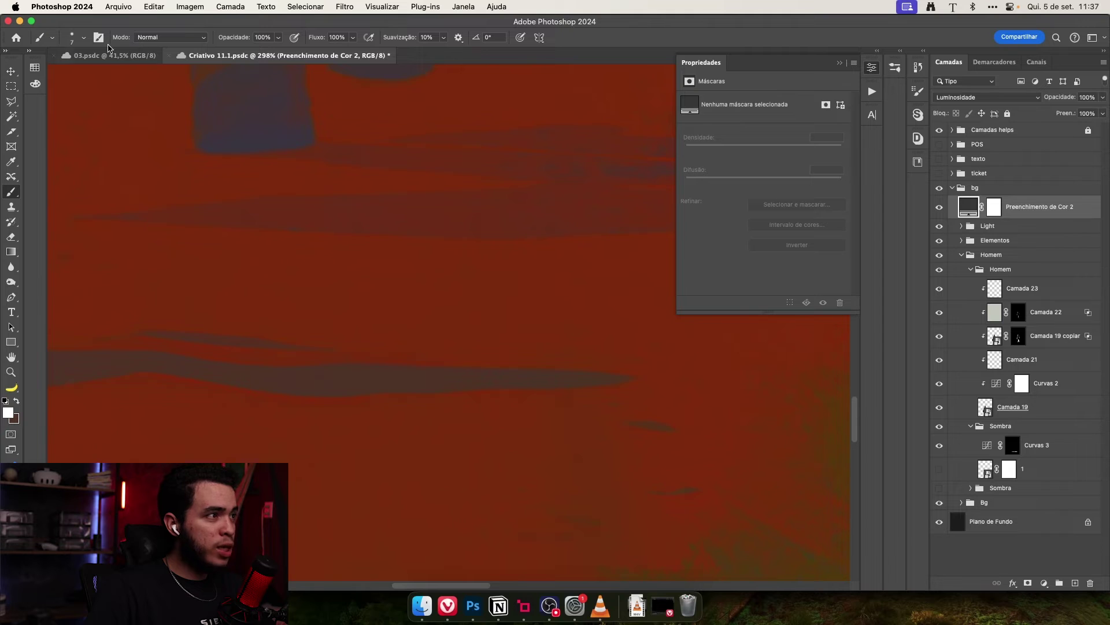
left_click(13, 162)
right_click(12, 161)
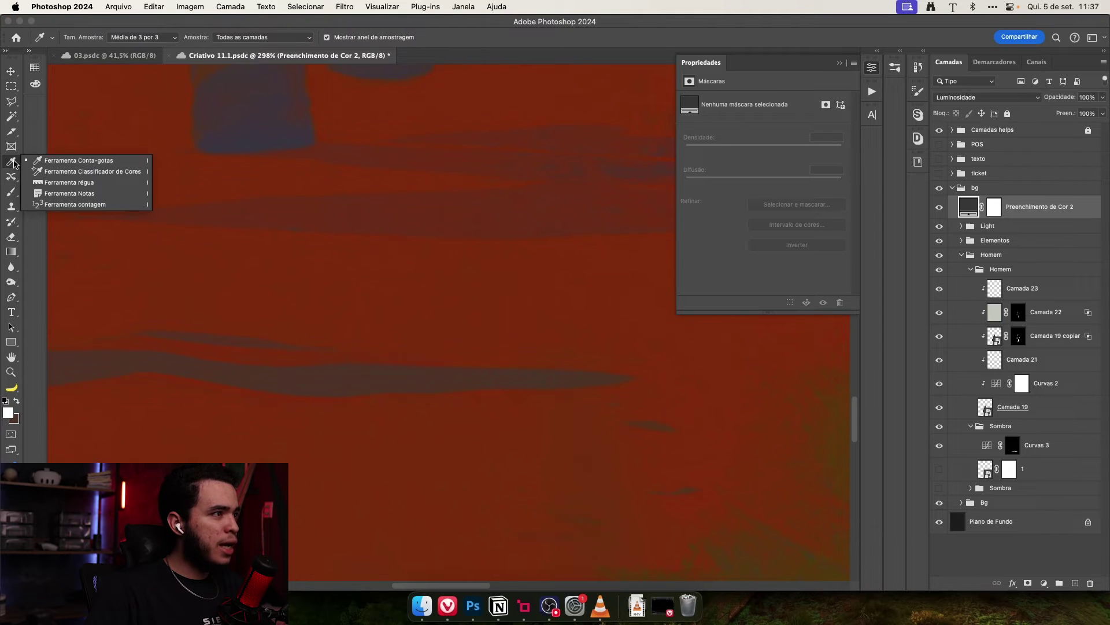
left_click(54, 165)
left_click(134, 37)
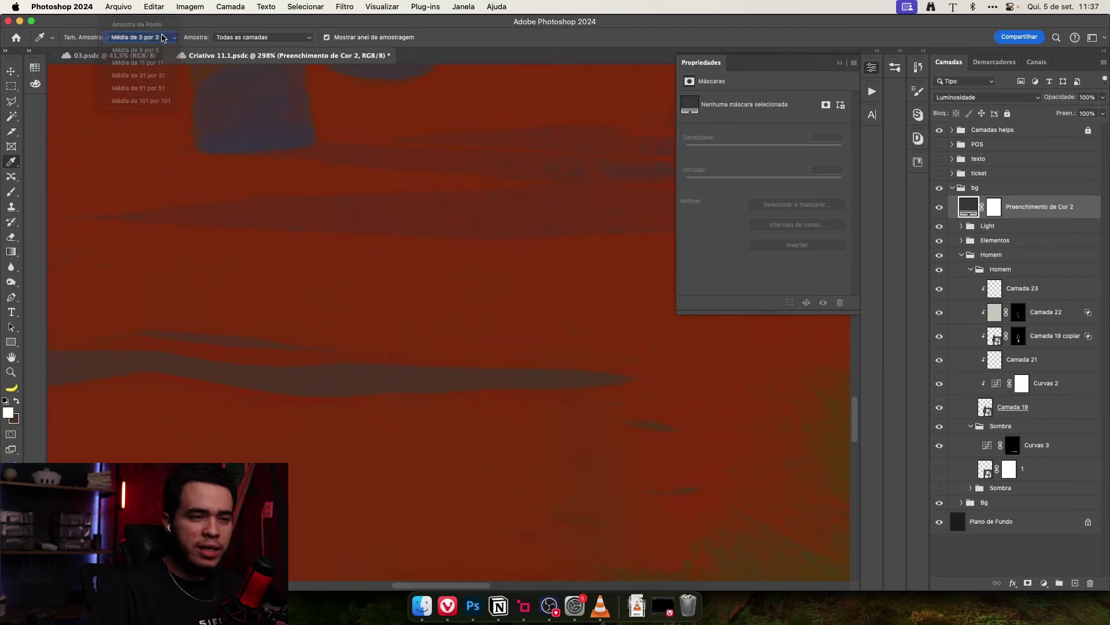
left_click(149, 39)
scroll(426, 379, "up", 5)
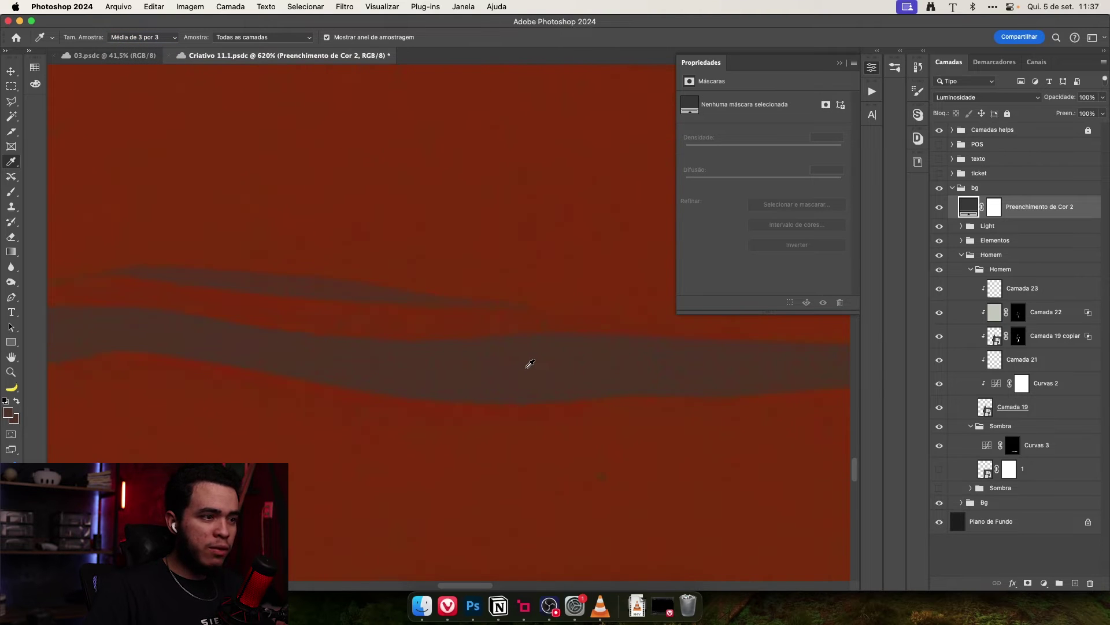
left_click(529, 364)
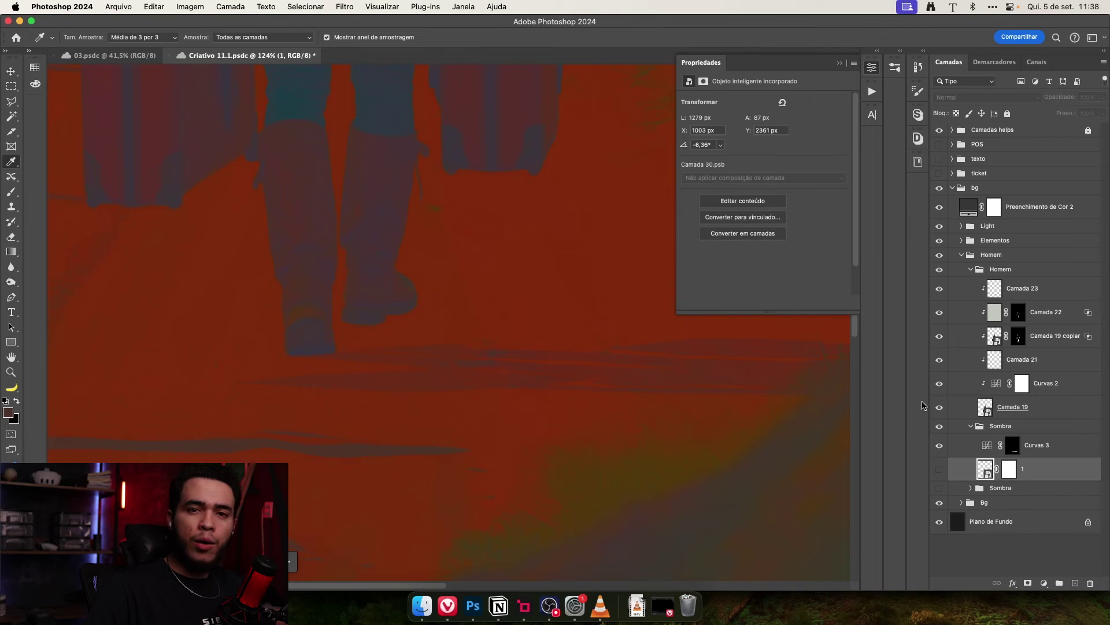
- Hide Preenchimento de Cor 2, load the Curvas 3 mask as a selection, and add a solid colour fill of 513c30 beneath Curvas 3
left_click(1014, 446, "super")
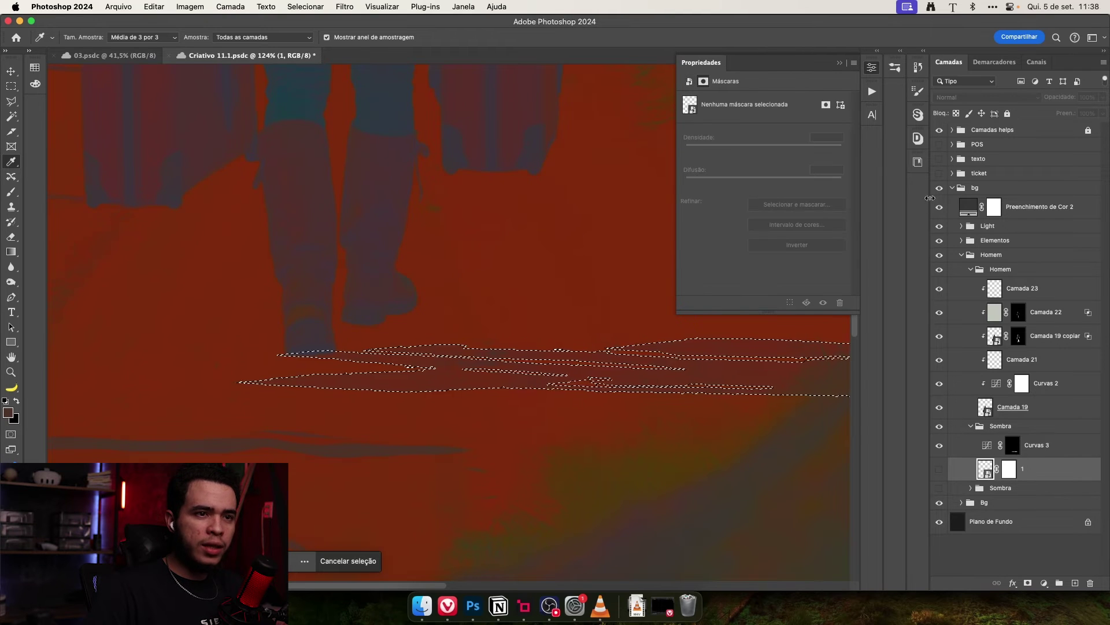
key("super+d")
left_click(1016, 450, "super")
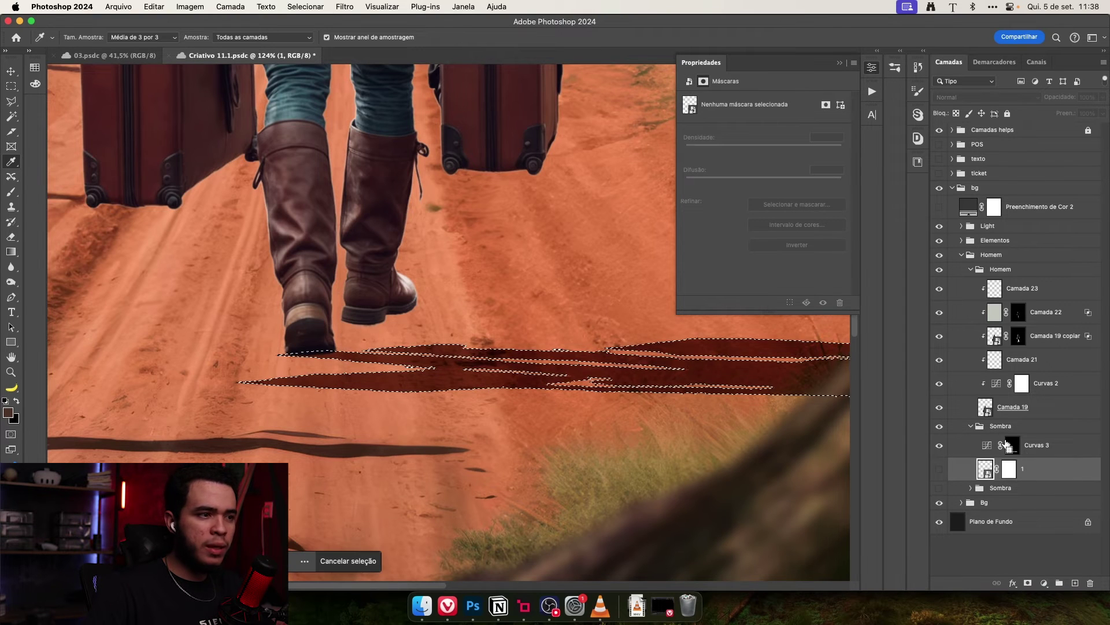
left_click(1044, 582)
left_click(1045, 365)
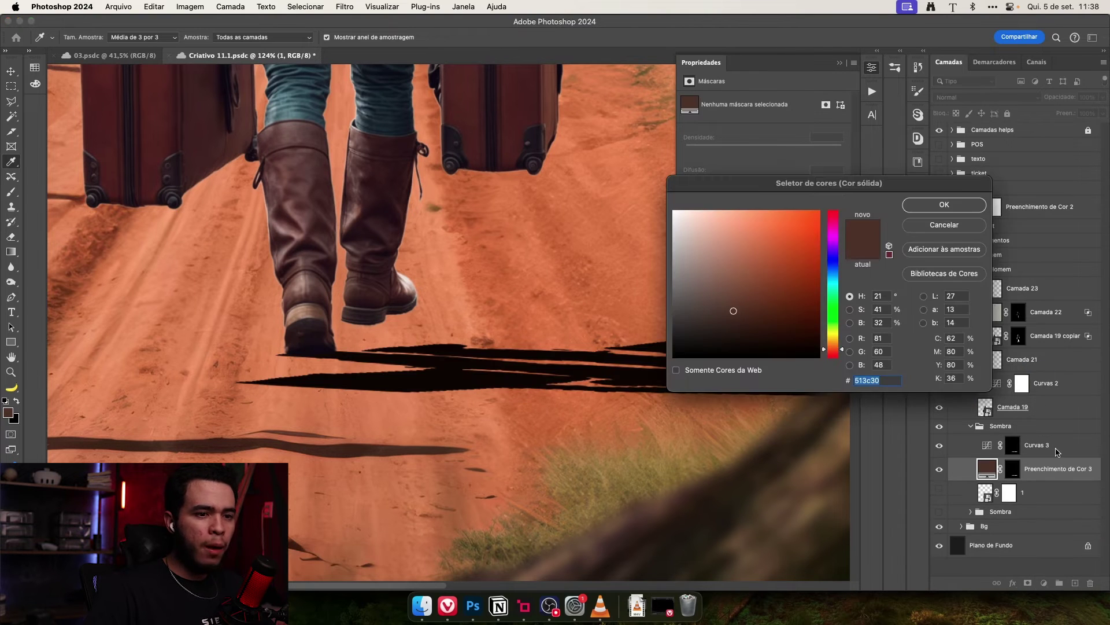
left_click(971, 205)
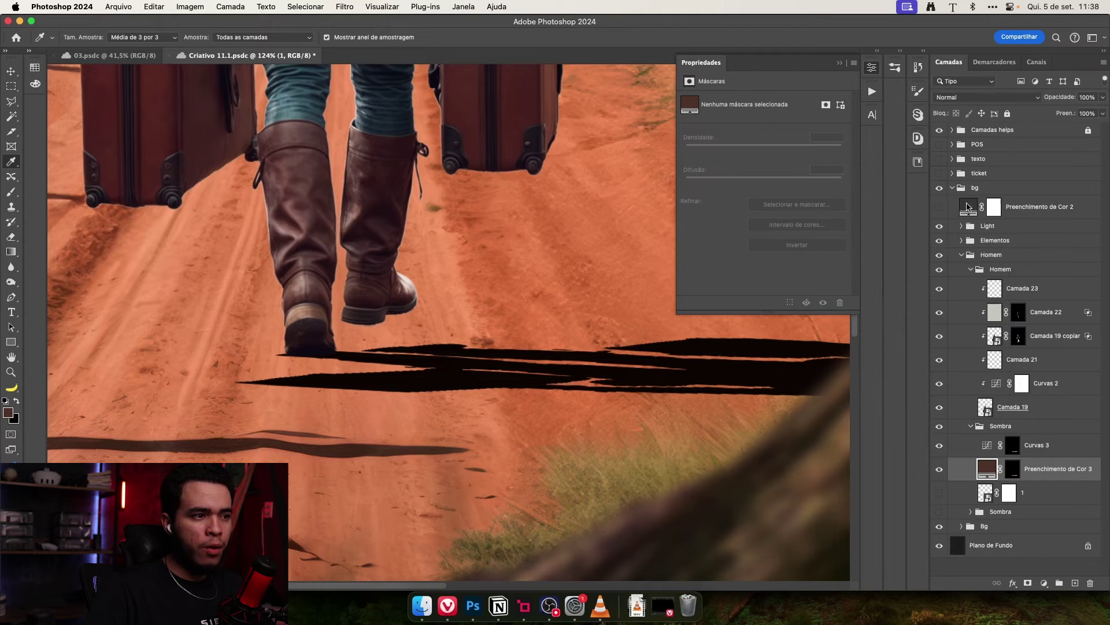
- Check the mask of Preenchimento de Cor 3 and set the fill layer's blend mode to Cor
left_click(1012, 471, "alt")
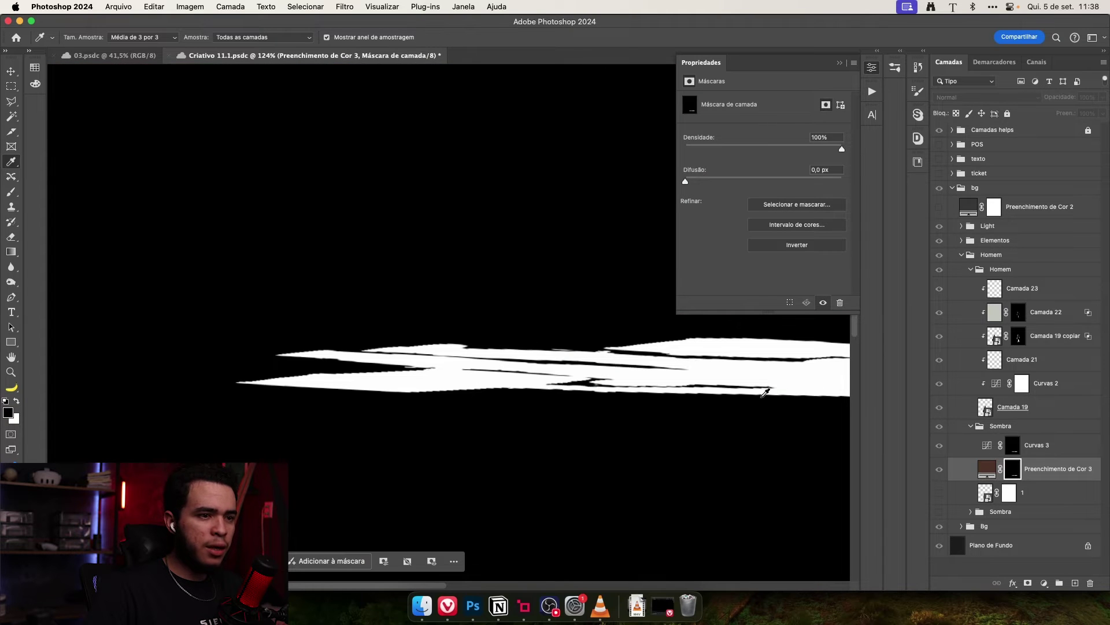
left_click(1013, 477, "alt")
key("v")
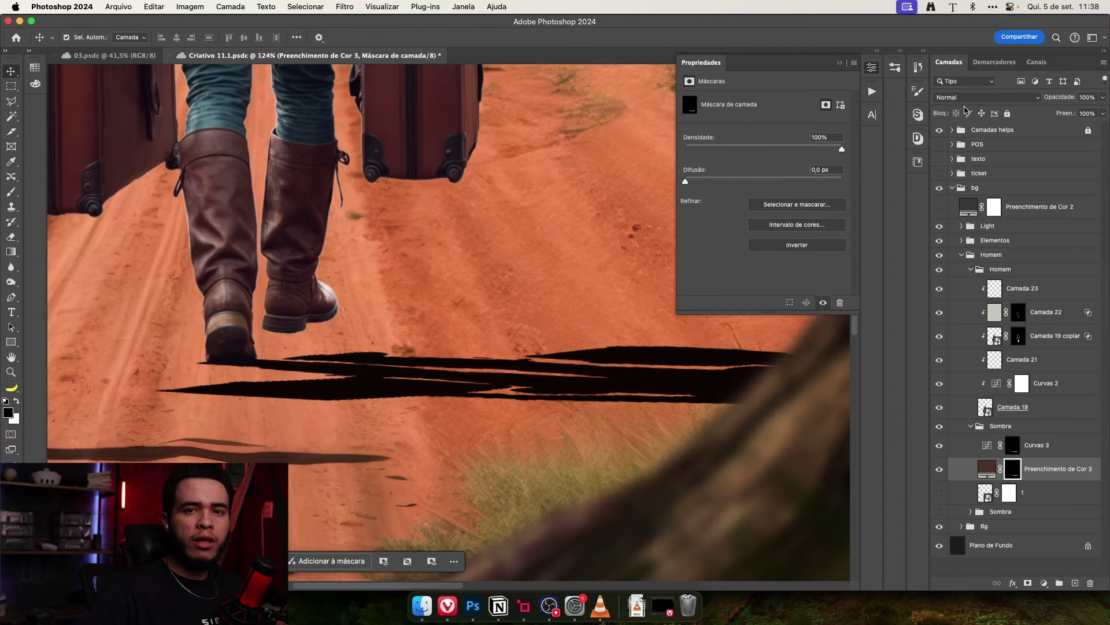
left_click(971, 98)
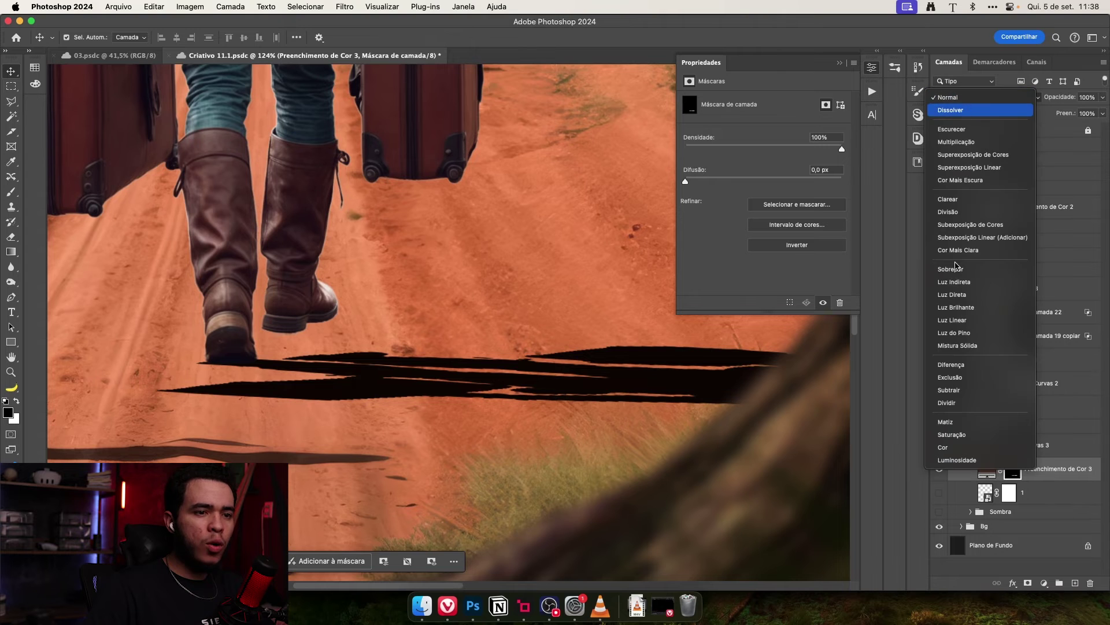
left_click(953, 447)
left_click(969, 99)
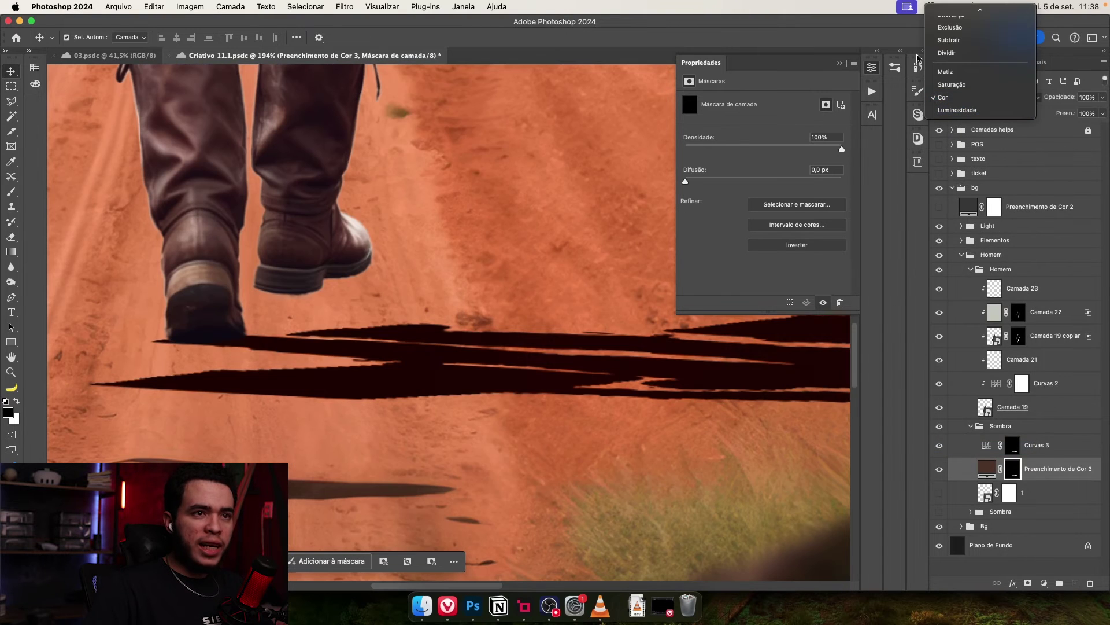
left_click(952, 101)
left_click_drag(486, 425, 444, 425)
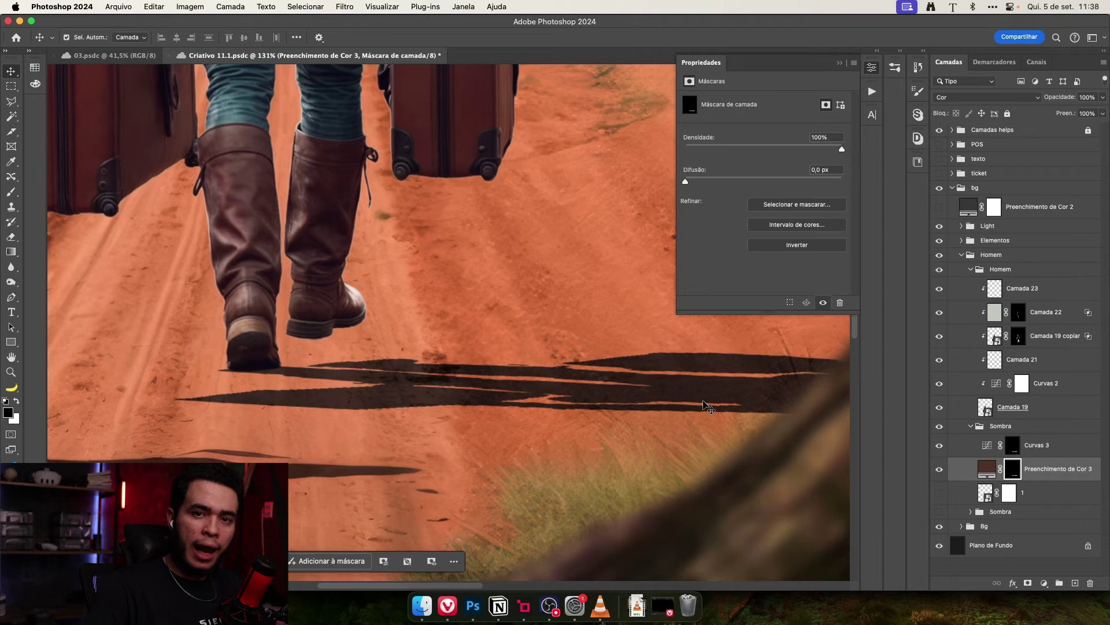
left_click_drag(682, 398, 622, 408)
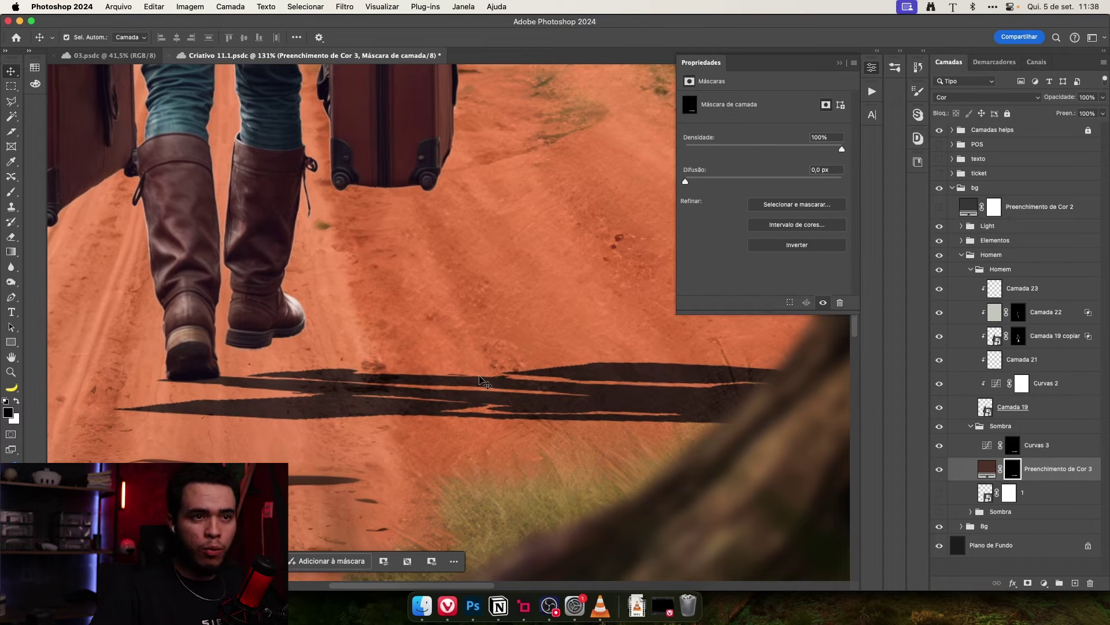
- Show Preenchimento de Cor 2 to compare the shadows' hue and saturation, and save the document
left_click(938, 211)
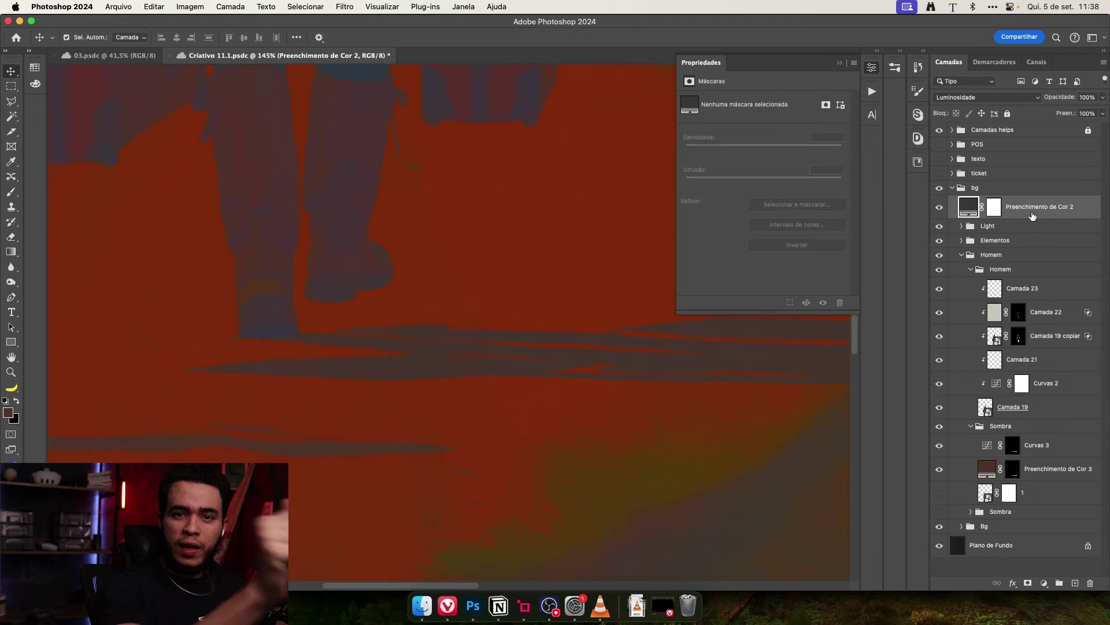
key("cmd+s")
left_click(940, 212)
left_click(939, 212)
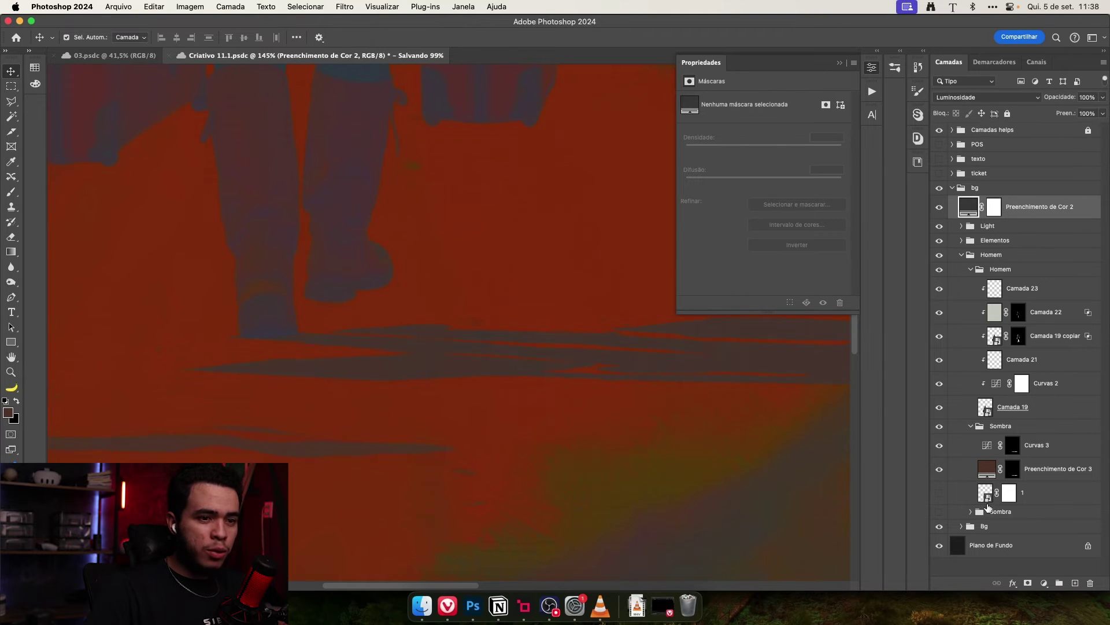
- Lower the opacity of Preenchimento de Cor 3 to 80% and hide Preenchimento de Cor 2 to review the shadow in the full scene
left_click(979, 470)
left_click(938, 472)
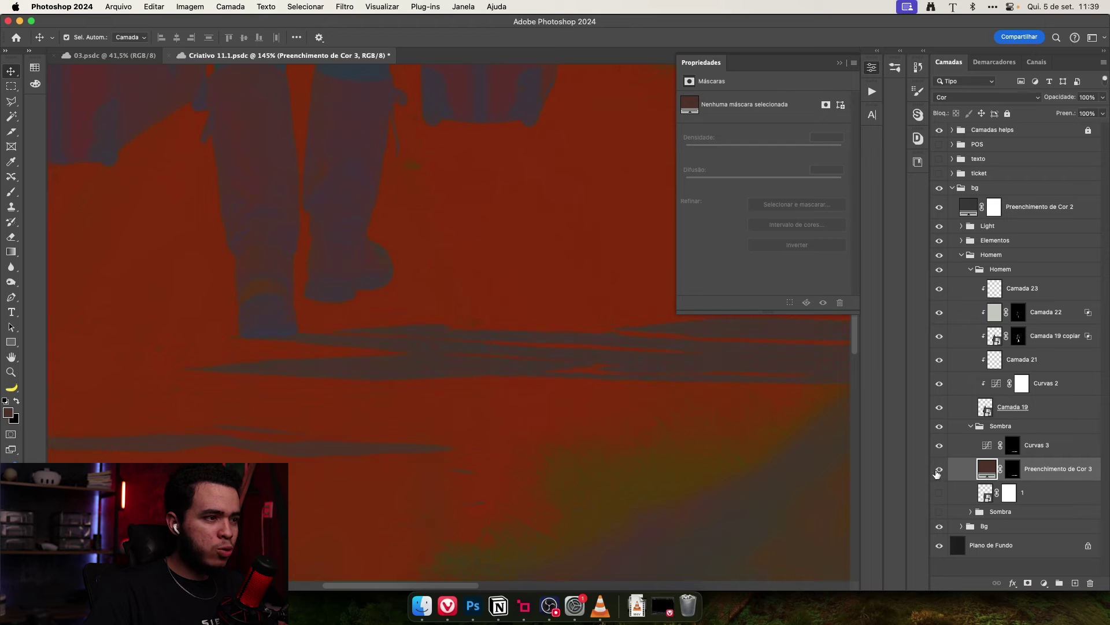
left_click(1012, 469)
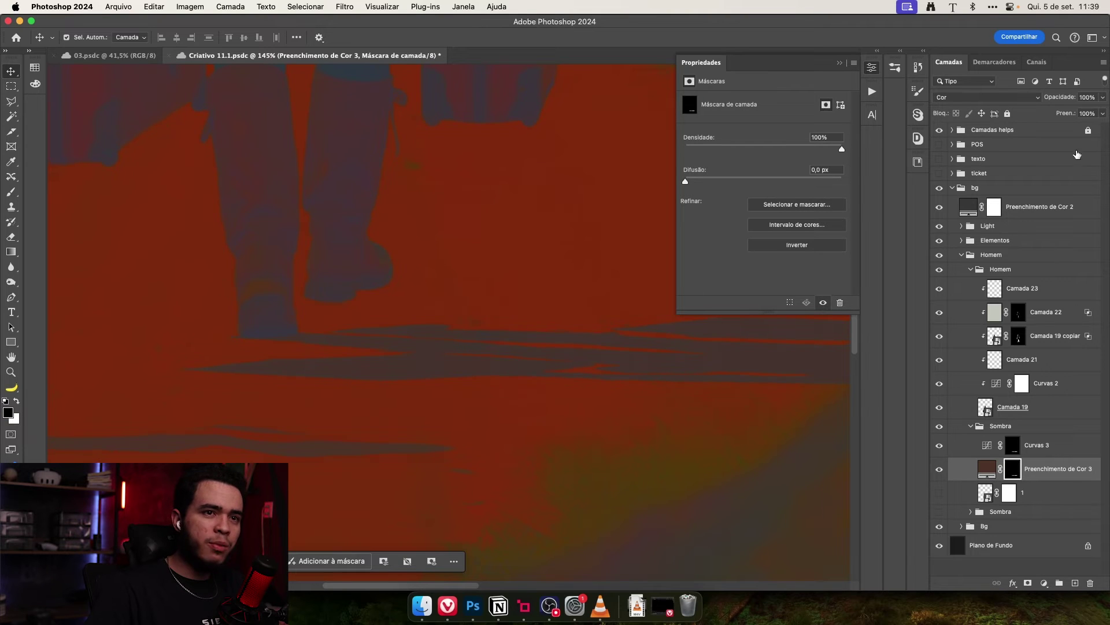
left_click_drag(1070, 100, 1061, 100)
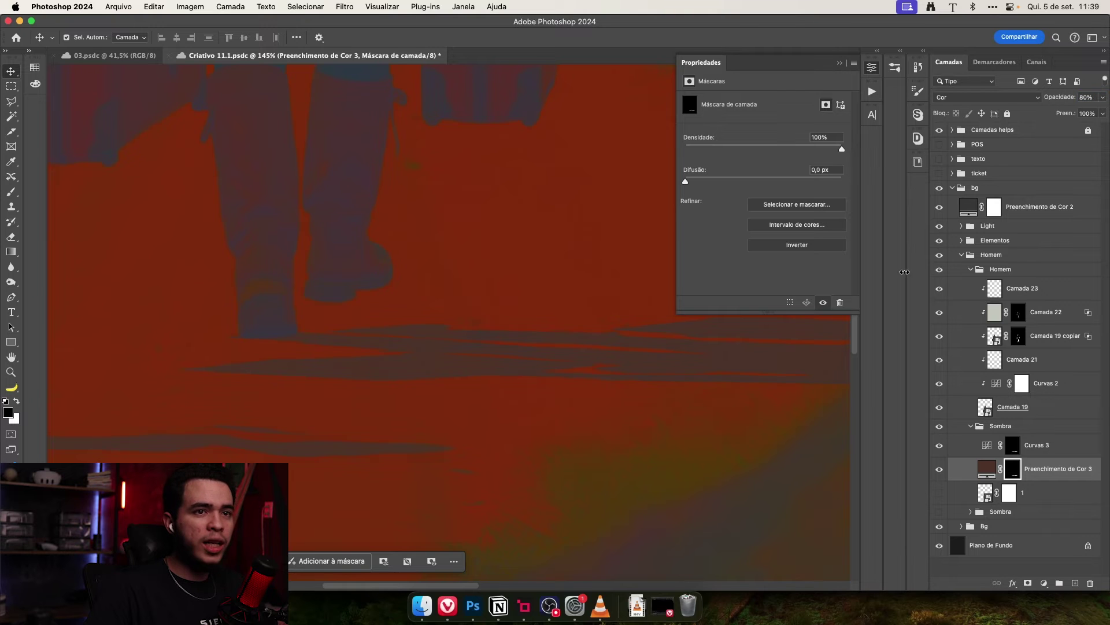
left_click(939, 206)
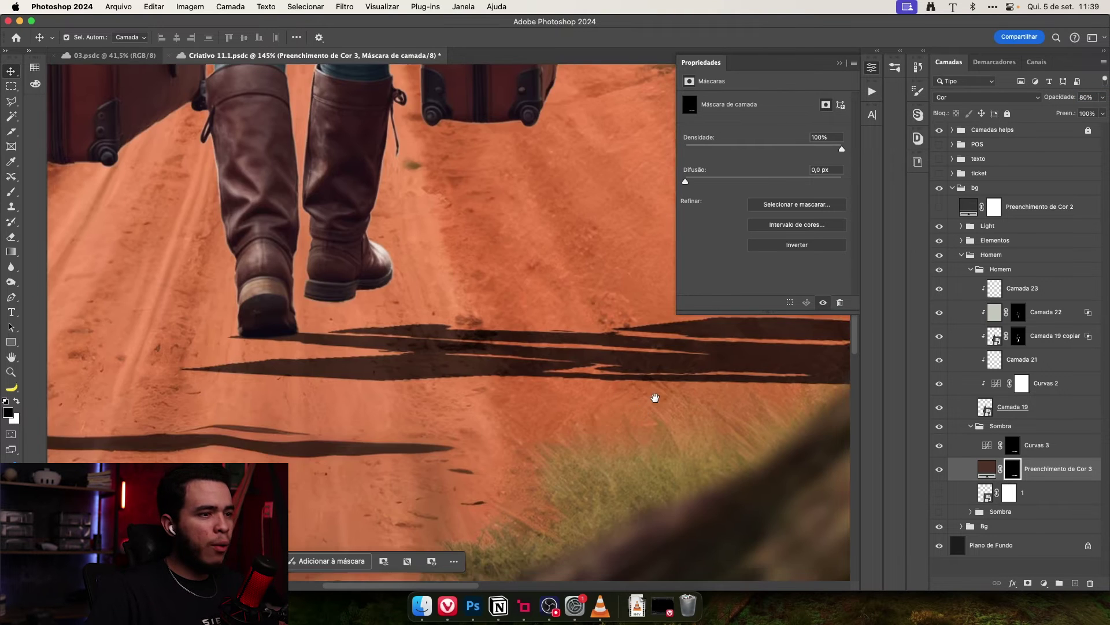
scroll(475, 445, "down", 5)
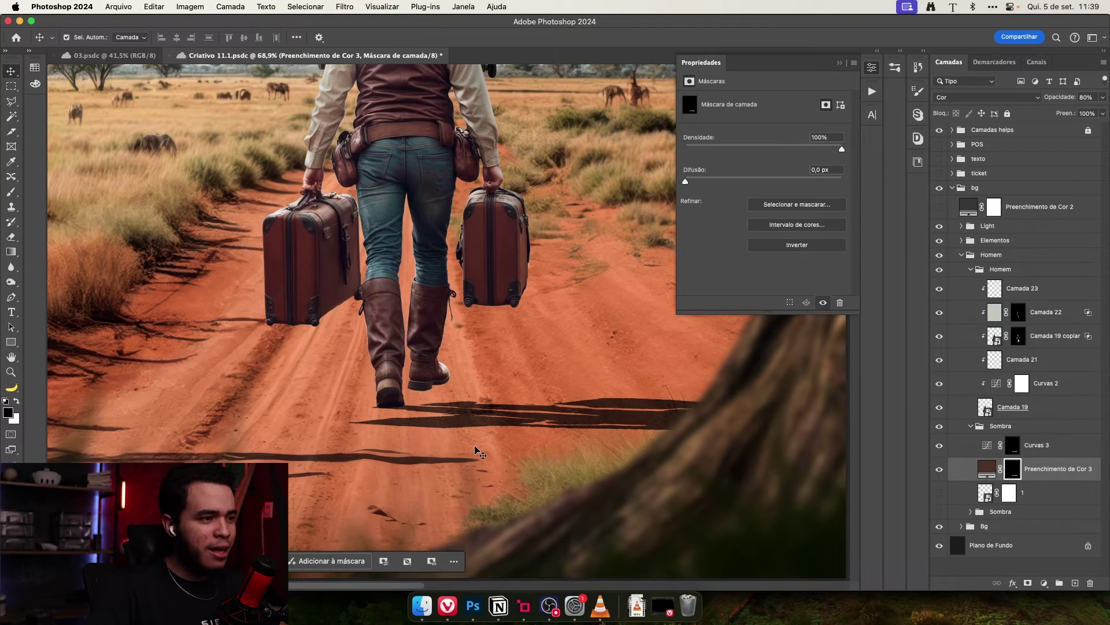
- Examine the edges of the cowboy's shadow up close and within the full scene
scroll(475, 451, "down", 3)
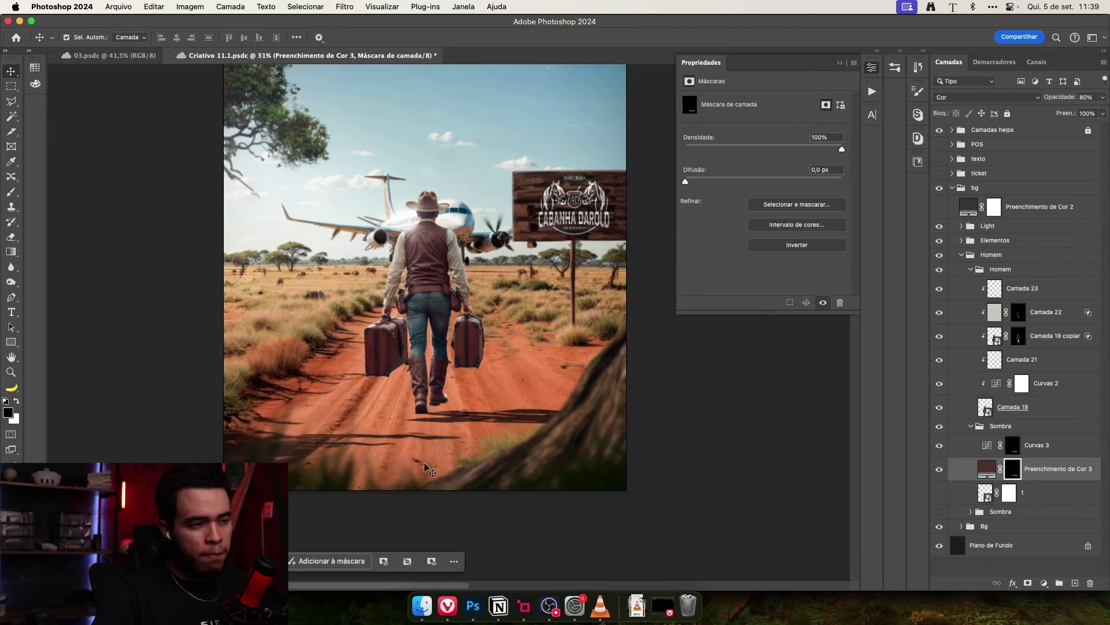
left_click_drag(467, 400, 447, 459)
scroll(507, 422, "up", 3)
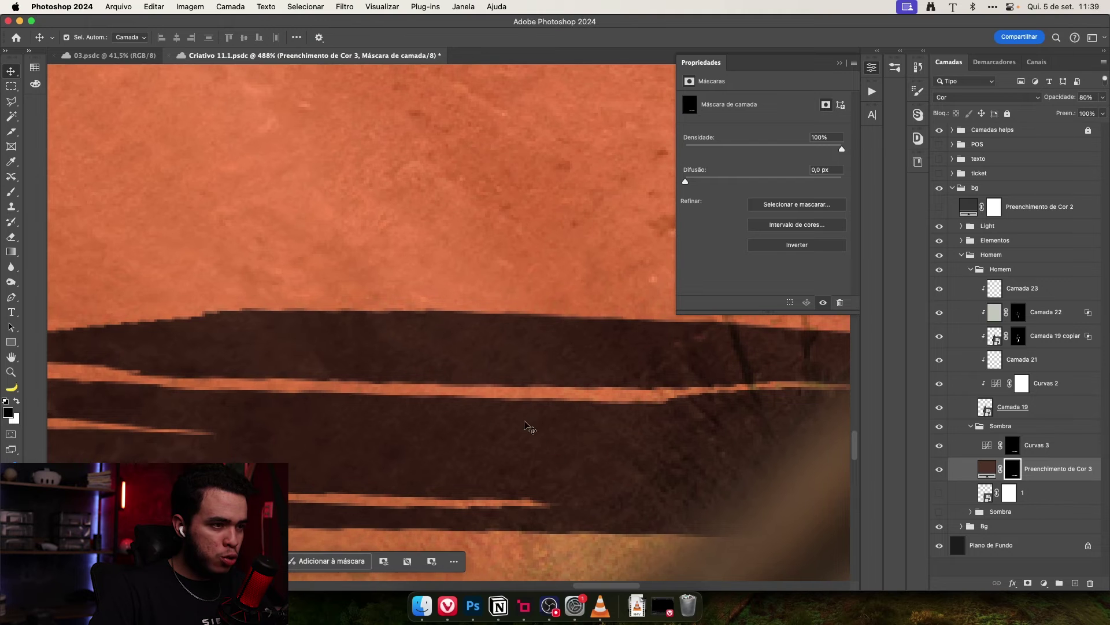
scroll(538, 490, "up", 10)
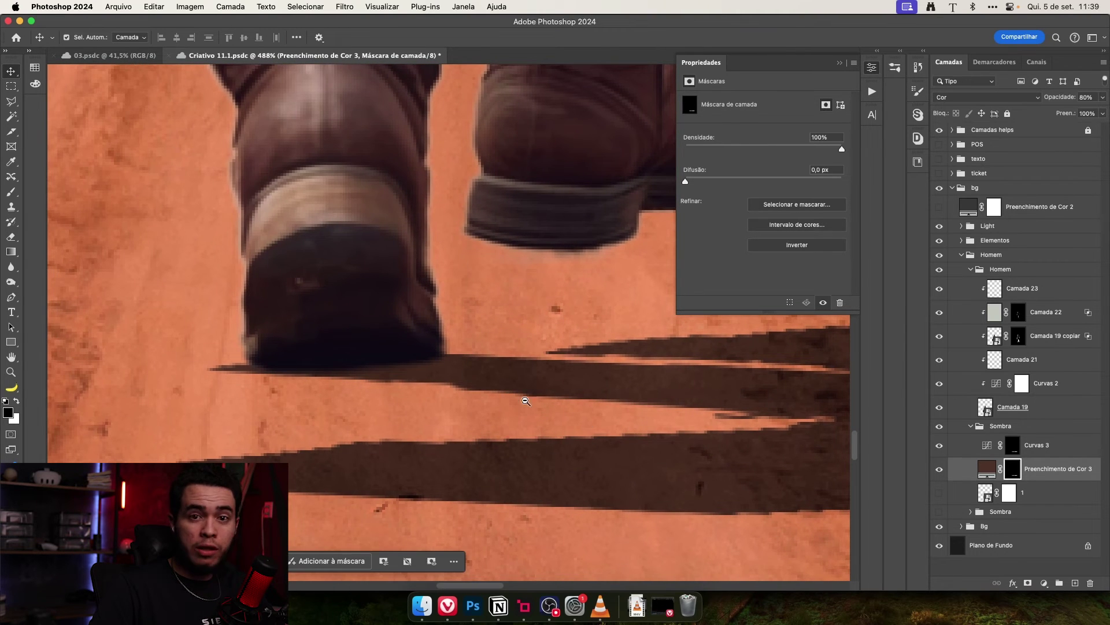
scroll(526, 401, "down", 10)
scroll(543, 480, "up", 3)
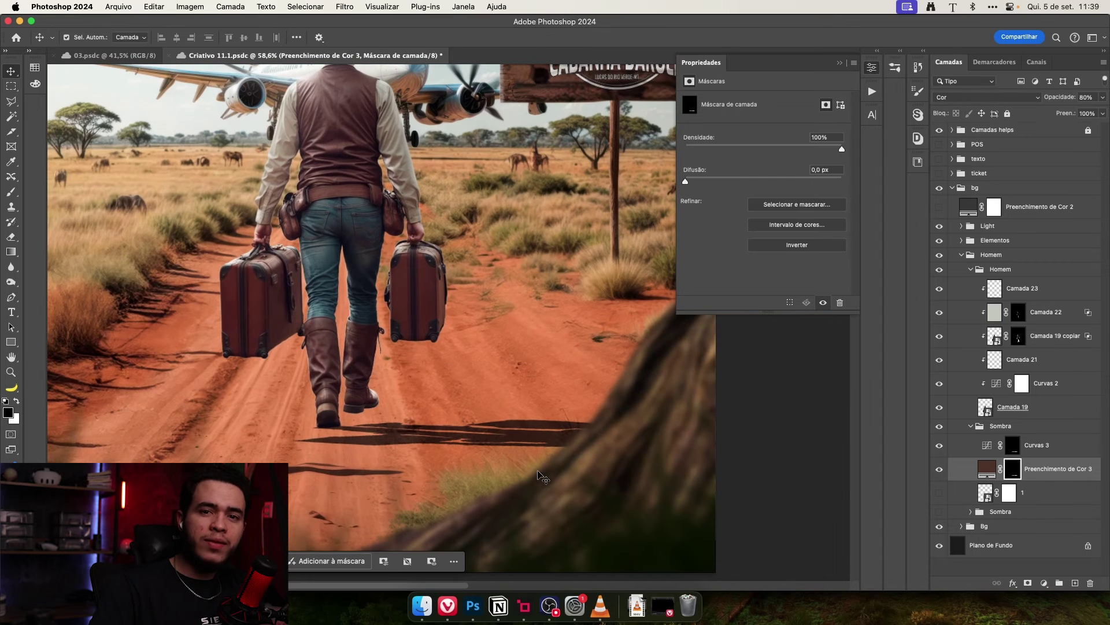
- Hide Preenchimento de Cor 3 and feather the Curvas 3 mask by 0.5 px to soften the shadow's edges
left_click(940, 472)
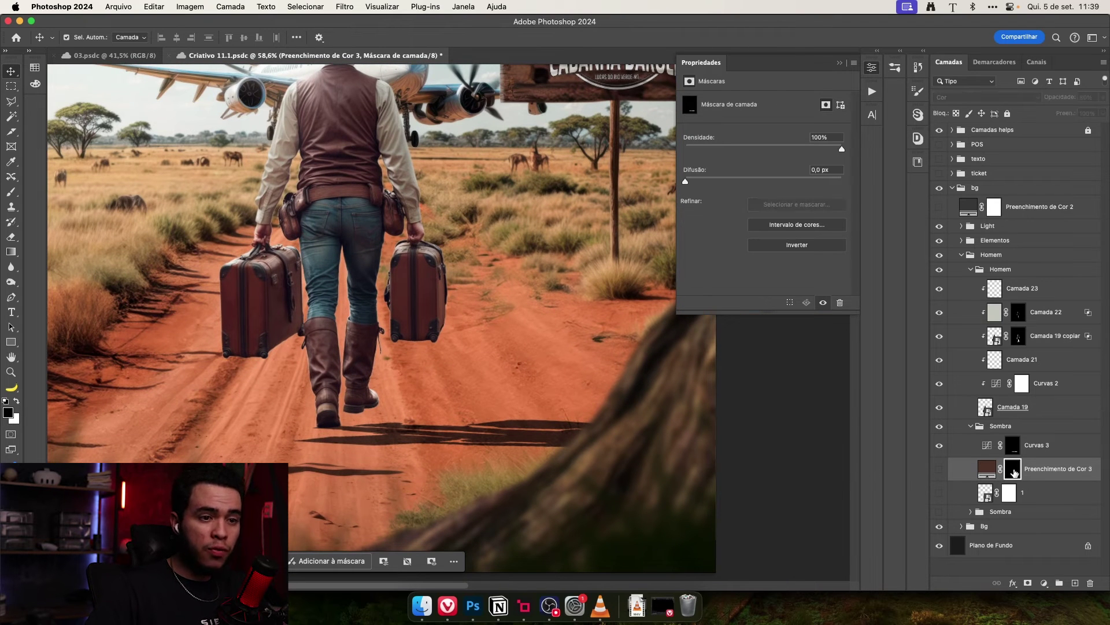
left_click(1022, 450)
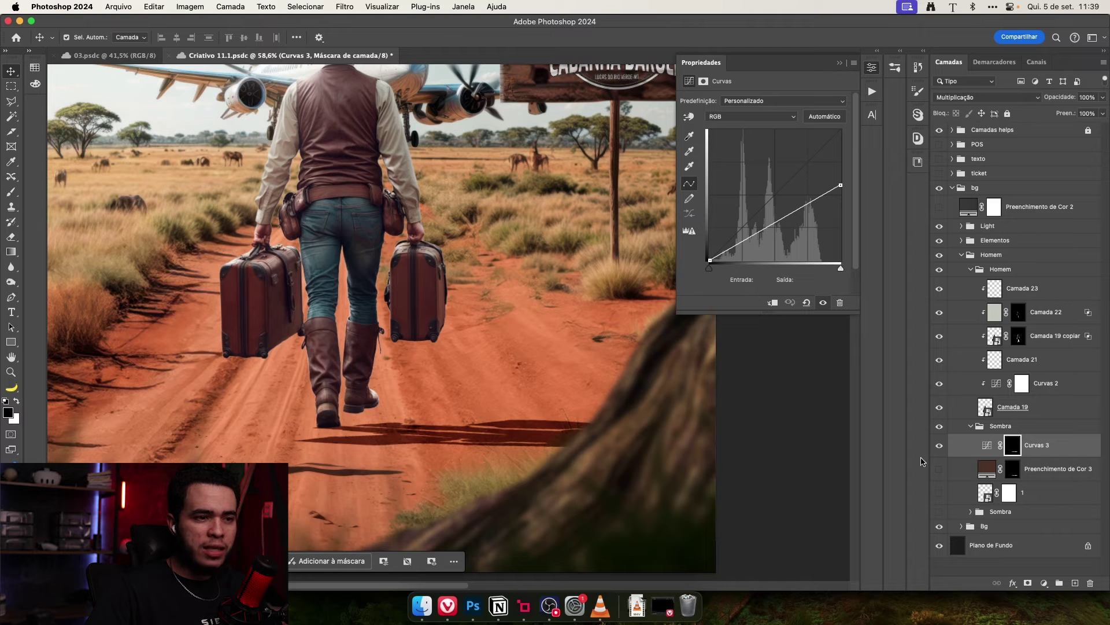
left_click(939, 472)
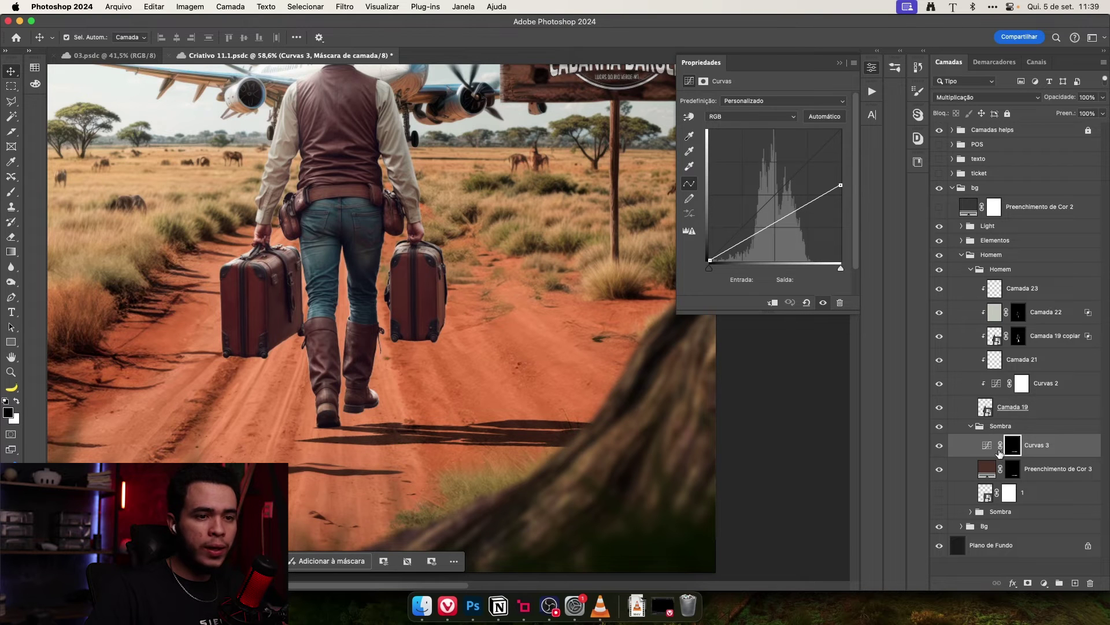
left_click_drag(426, 415, 342, 360)
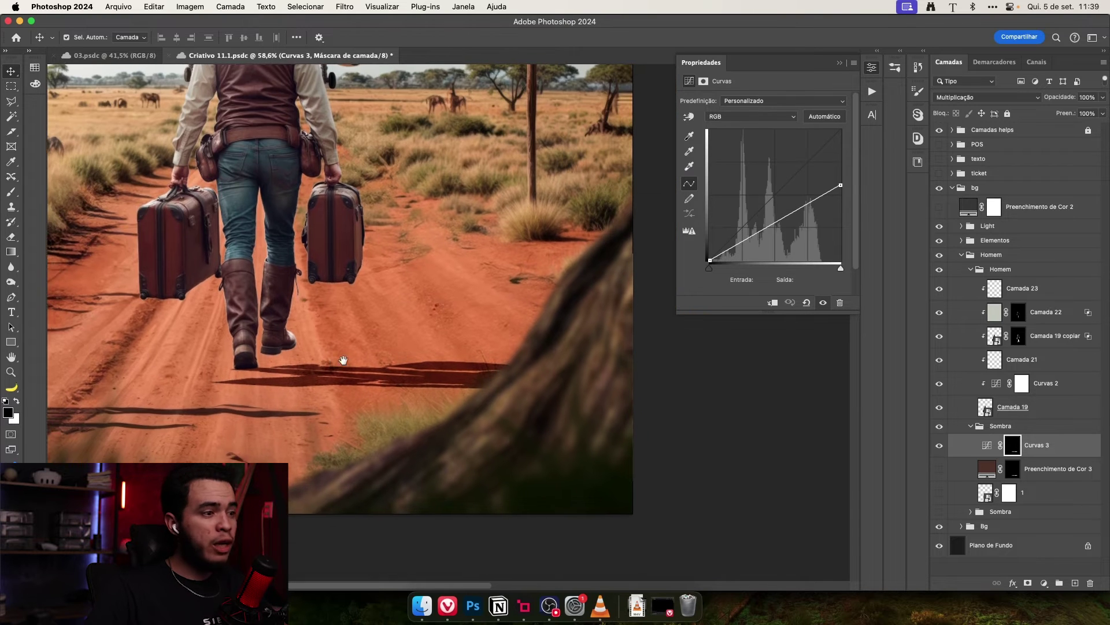
left_click_drag(512, 408, 623, 444)
left_click(704, 82)
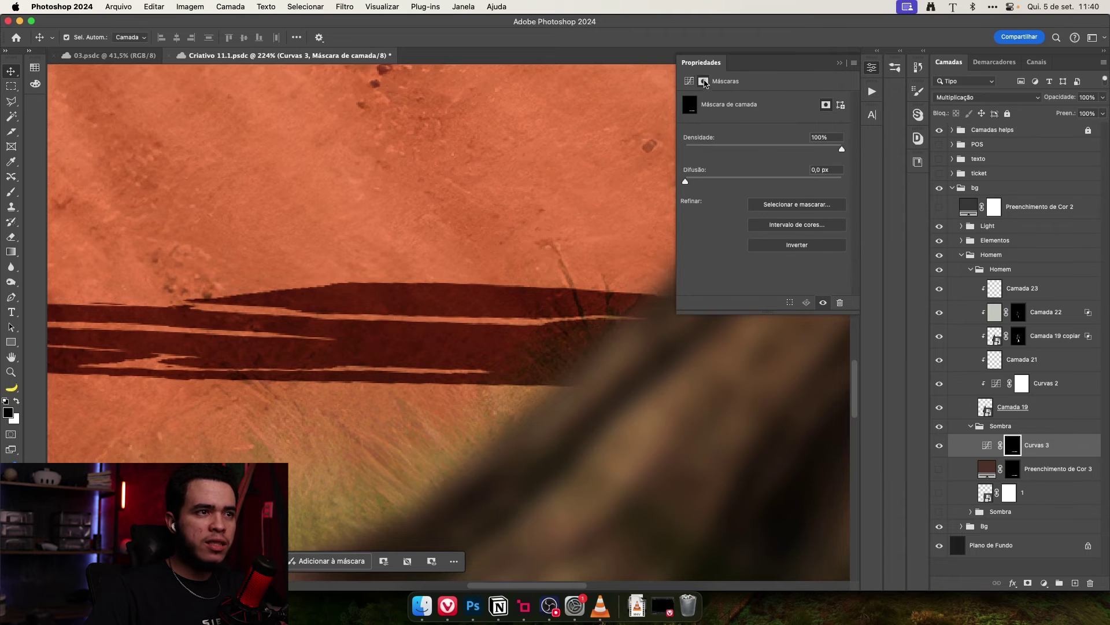
left_click(694, 83)
left_click(704, 82)
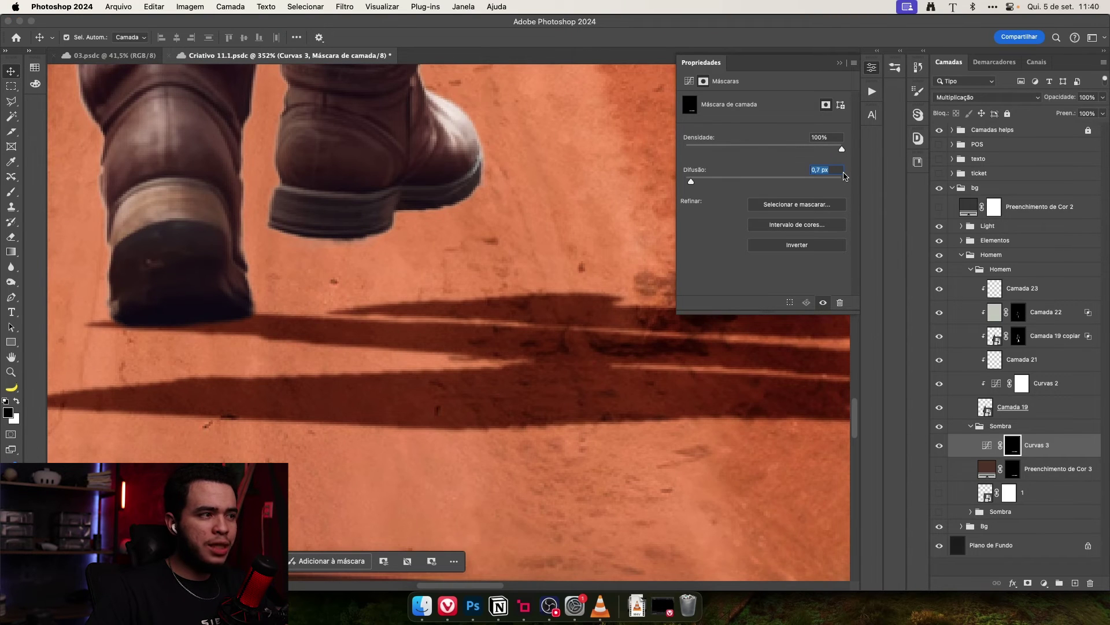
key("Down")
key("Return")
left_click_drag(550, 359, 300, 402)
left_click_drag(505, 352, 254, 293)
left_click_drag(552, 389, 406, 393)
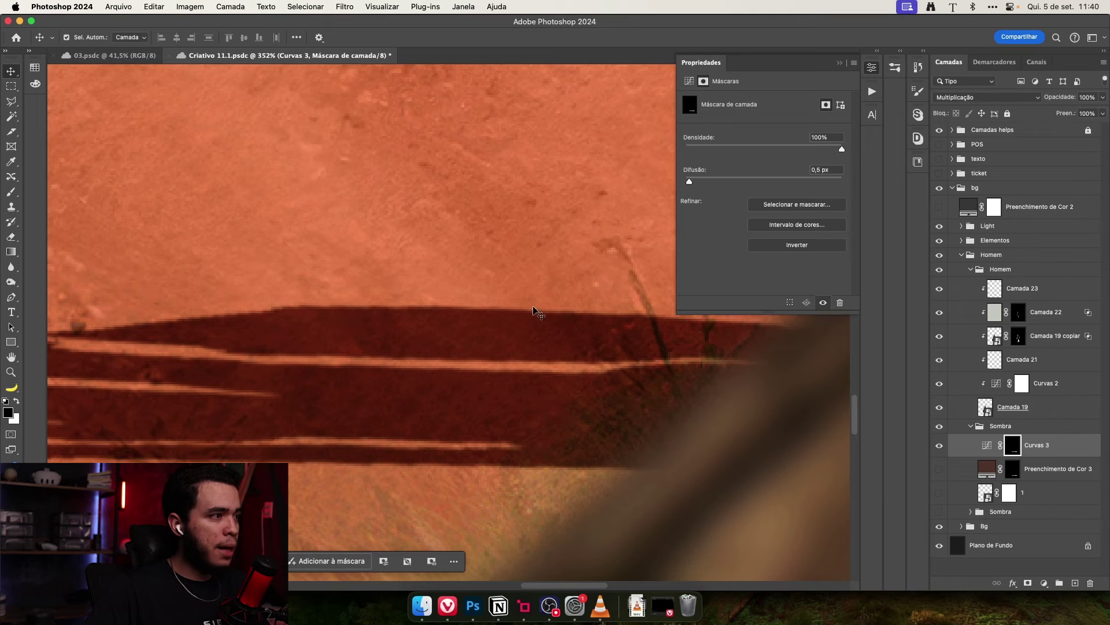
- Blur the far end of the shadow near the tree trunk on the Curvas 3 mask, using the Blur tool at 70% strength
left_click(18, 271)
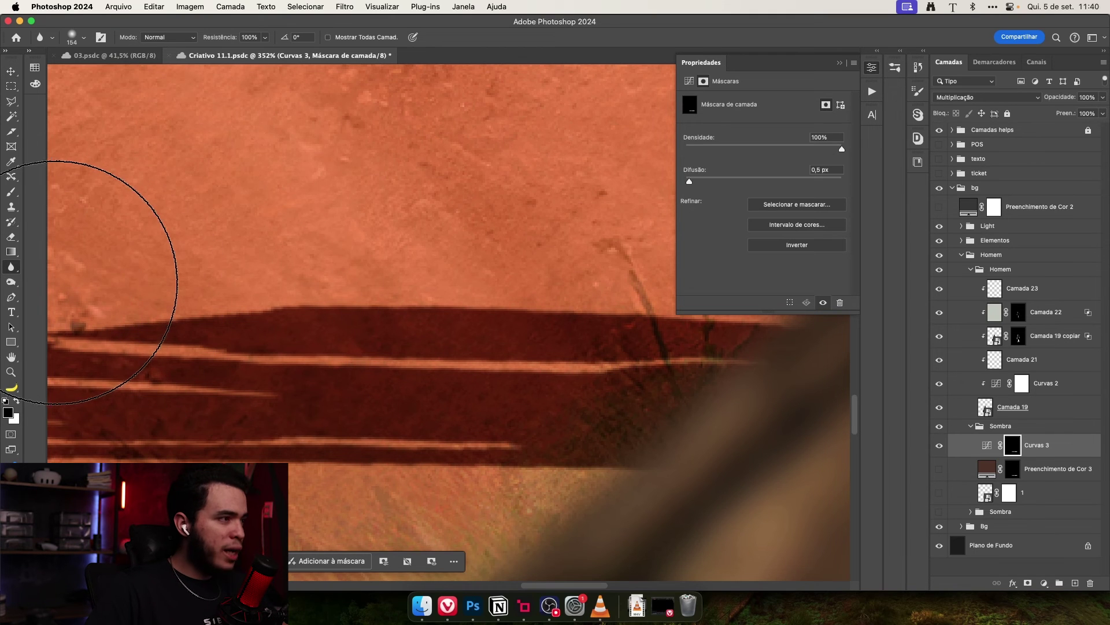
right_click(12, 268)
left_click(66, 268)
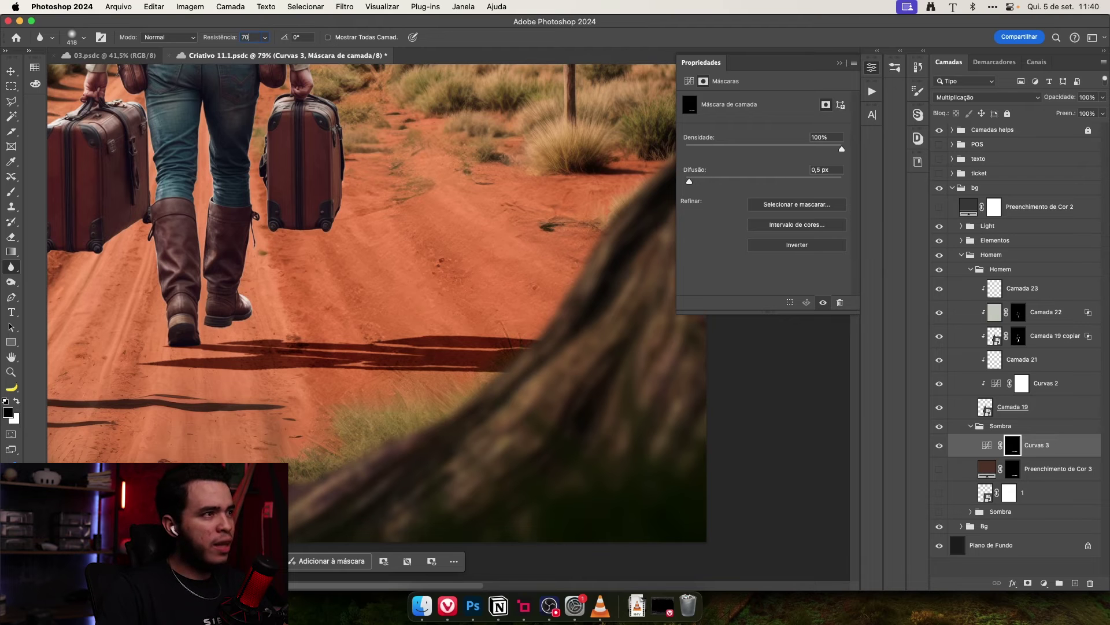
scroll(451, 354, "up", 5)
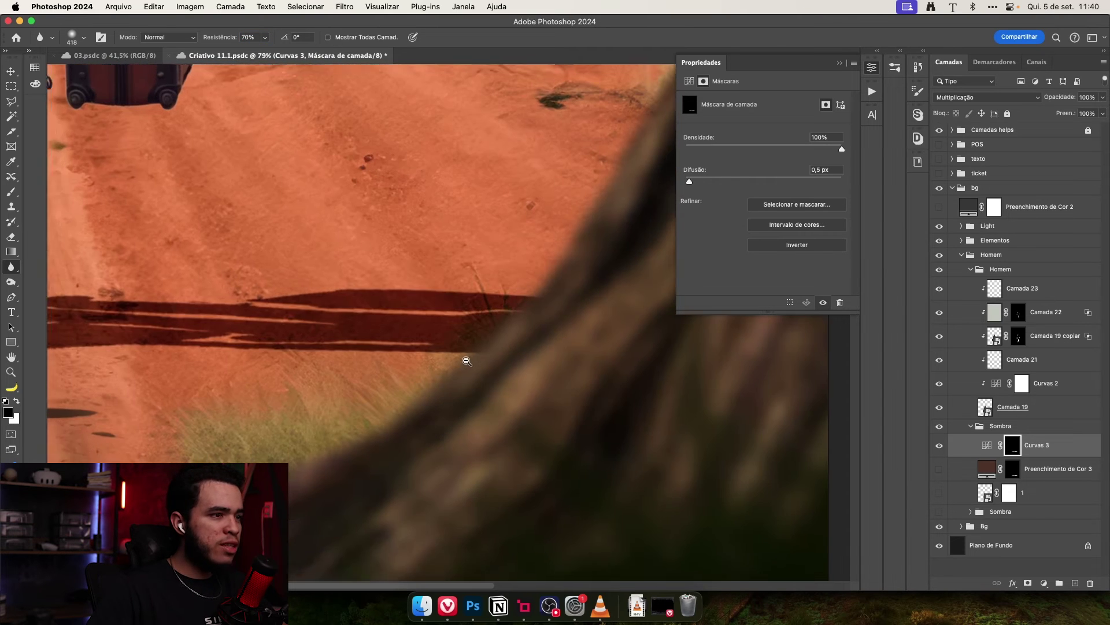
left_click_drag(735, 367, 647, 369)
left_click_drag(463, 333, 485, 312)
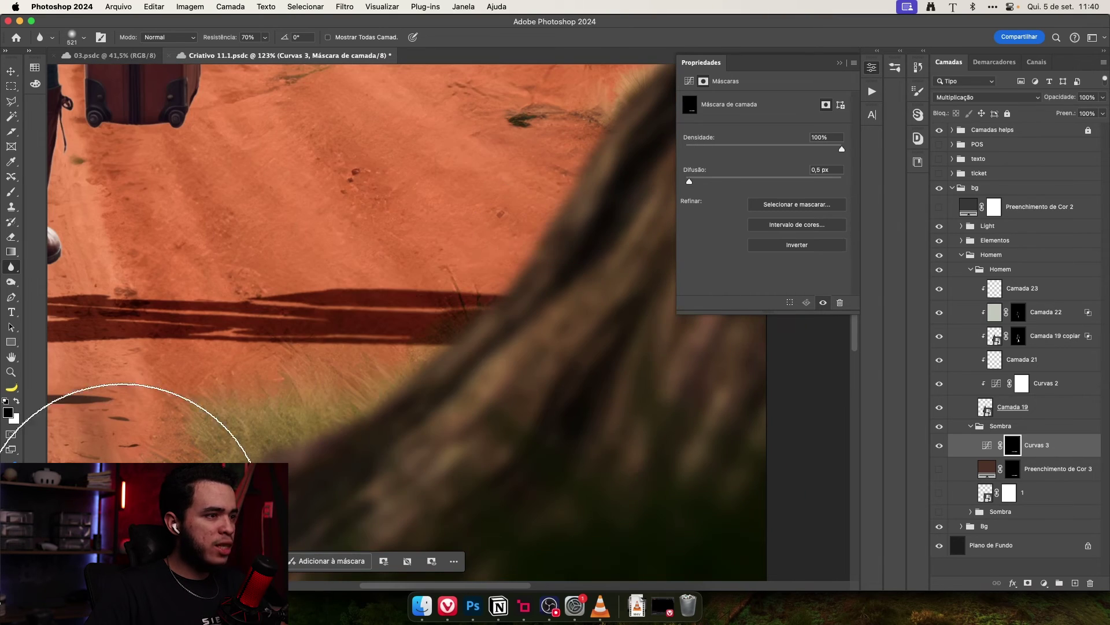
left_click_drag(518, 385, 489, 384)
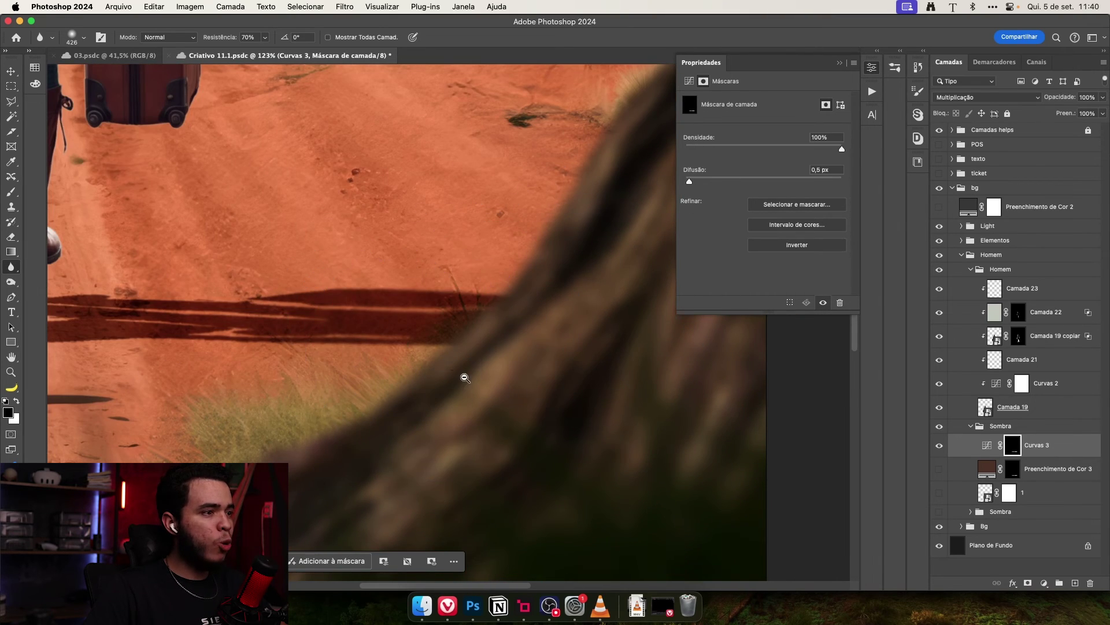
- Review the shadow's falloff and continue blurring the Curvas 3 mask along its outer stretch with the large 70% Blur brush
scroll(405, 373, "down", 5)
scroll(395, 383, "up", 3)
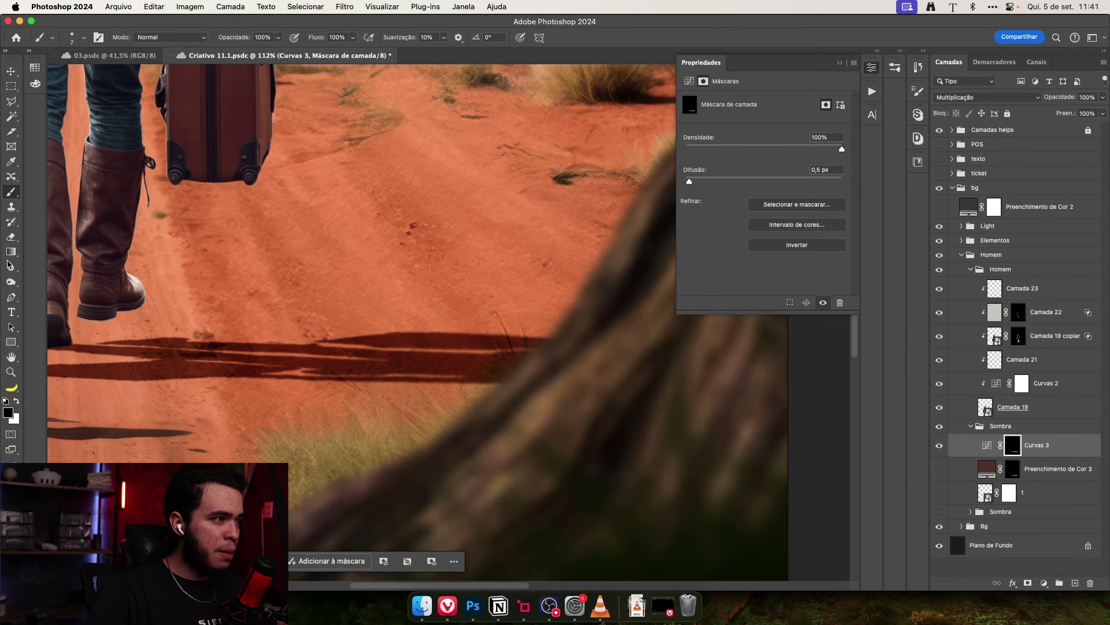
left_click(11, 266)
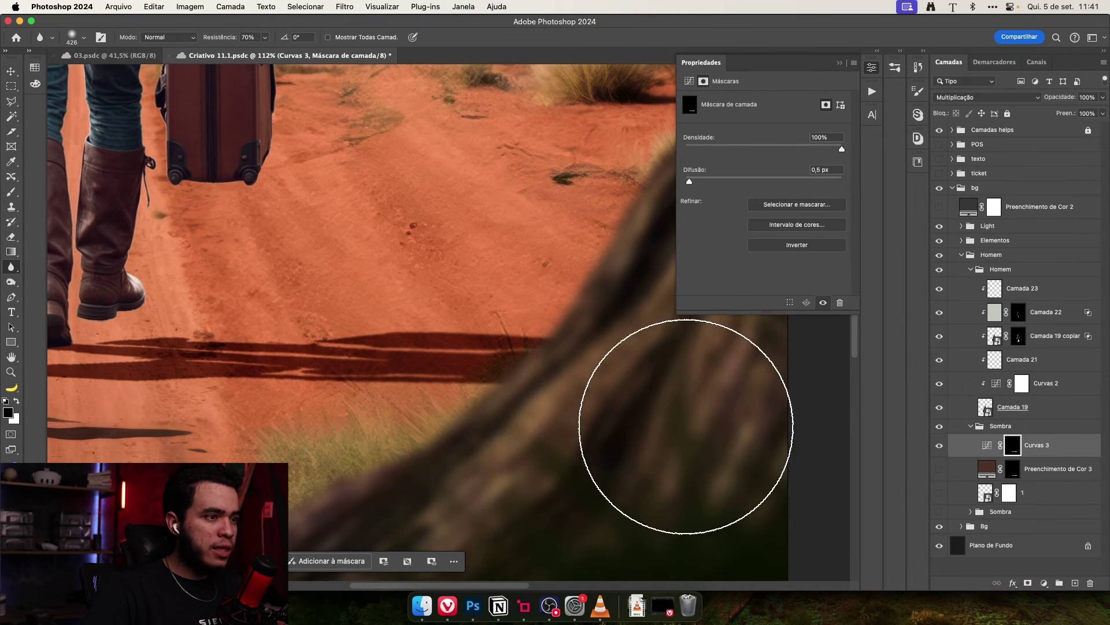
left_click_drag(463, 376, 720, 457)
left_click_drag(320, 123, 469, 324)
left_click_drag(491, 315, 408, 312)
- Show Preenchimento de Cor 3 and replace its mask with a copy of the softened Curvas 3 mask
key("v")
left_click_drag(489, 402, 428, 347)
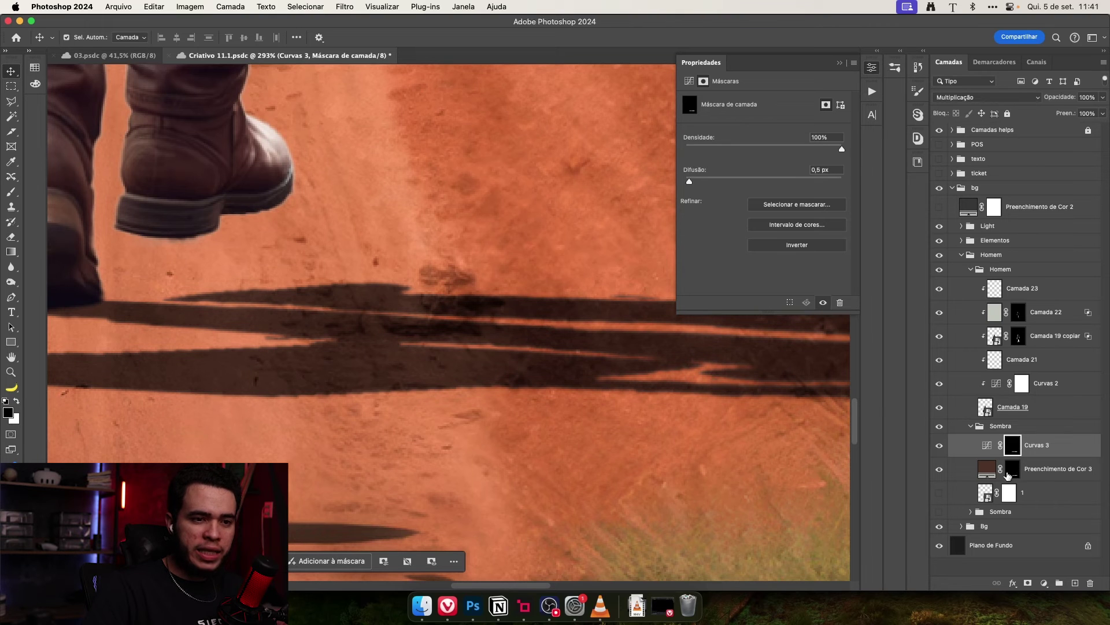
left_click_drag(1015, 450, 1013, 471)
scroll(463, 376, "left", 3)
scroll(463, 376, "up", 1)
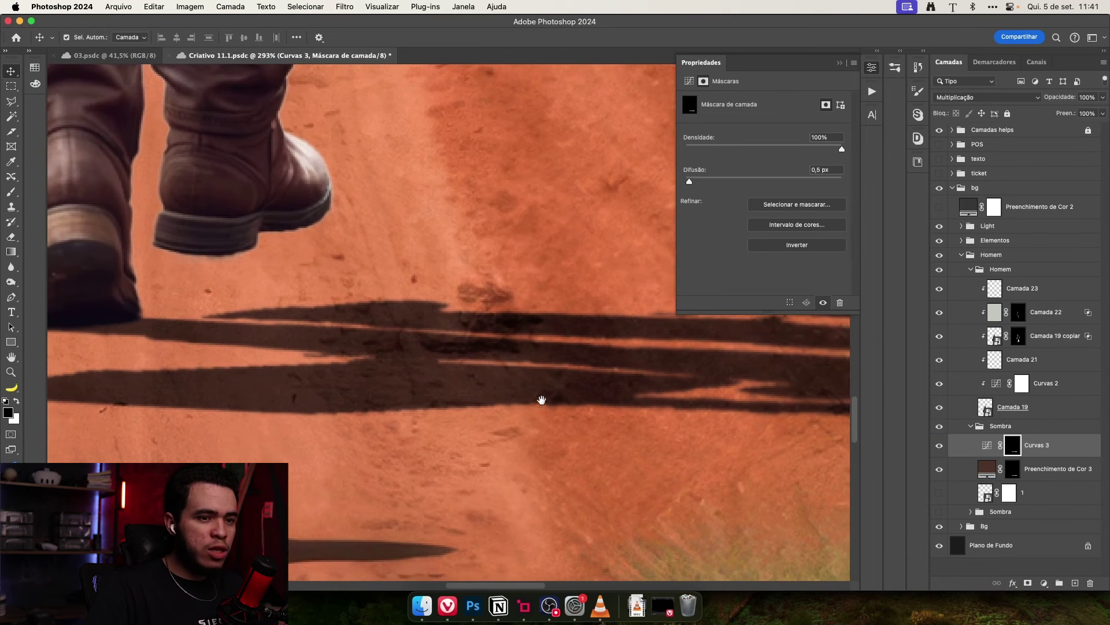
- Erase the bit of shadow spilling past the planted boot's heel on the Curvas 3 mask with a small soft Eraser
left_click_drag(349, 405, 249, 419)
left_click_drag(316, 365, 587, 432)
key("e")
left_click_drag(383, 399, 261, 385)
left_click_drag(345, 300, 415, 318)
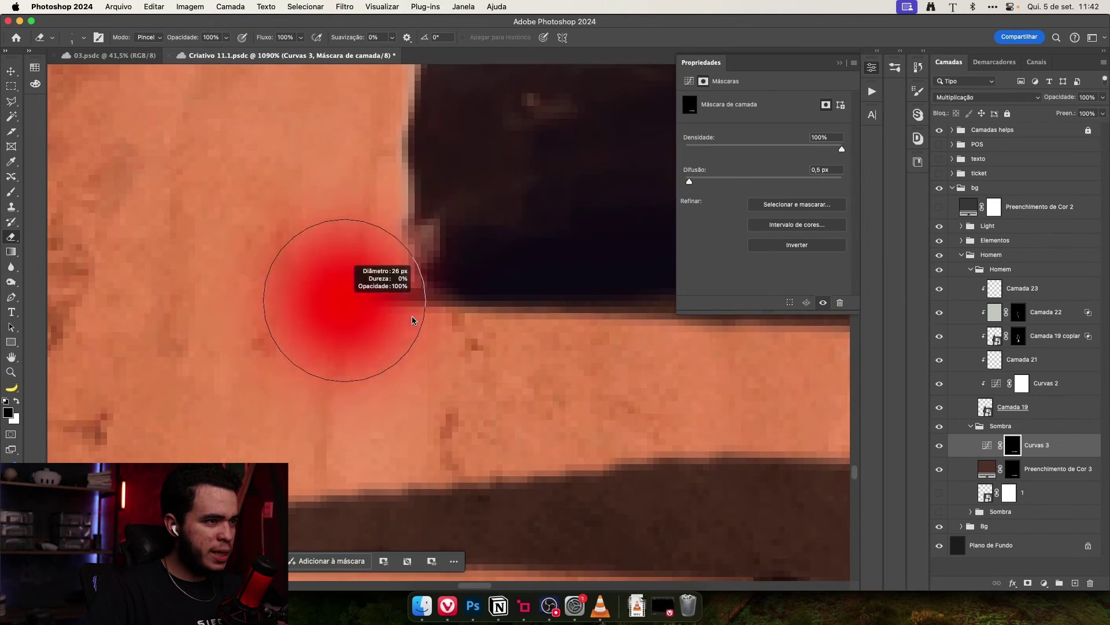
left_click_drag(397, 300, 380, 508)
left_click_drag(371, 267, 342, 292)
key("x")
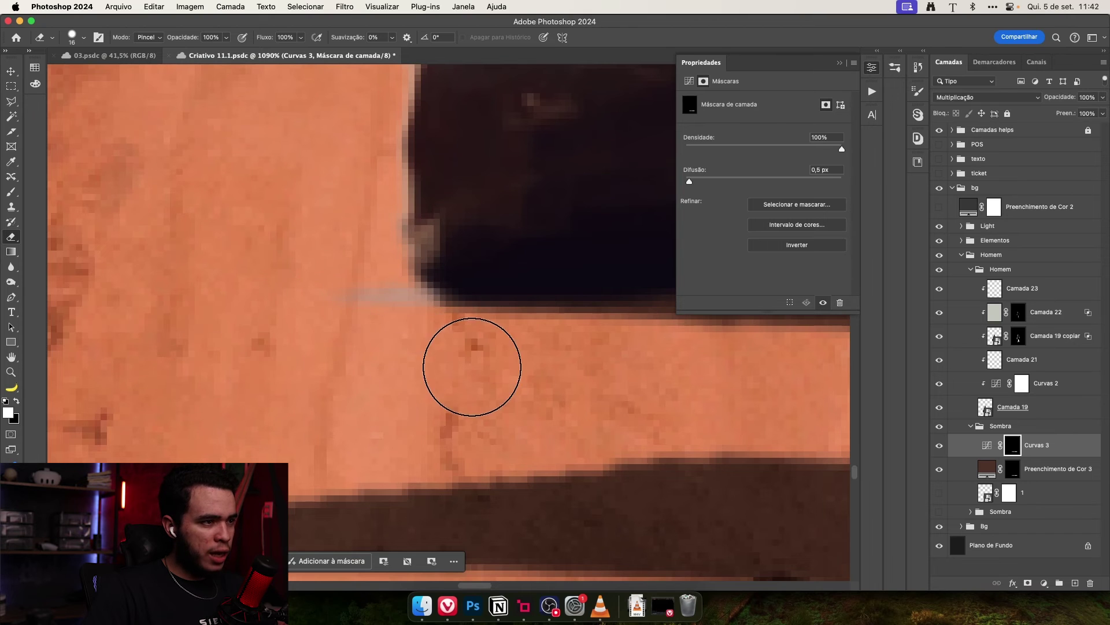
- Erase the same colour spill beside the boot heel on the Preenchimento de Cor 3 mask
left_click(1012, 472)
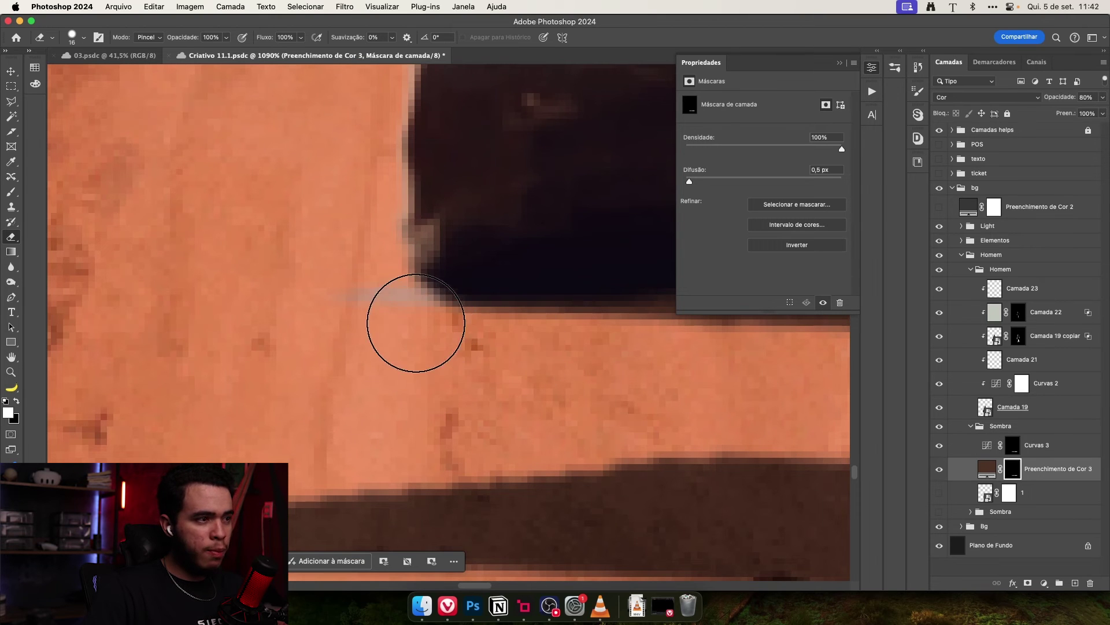
mouse_move(441, 359)
left_mouse_down()
mouse_move(228, 353)
mouse_move(263, 354)
left_mouse_up()
mouse_move(508, 389)
left_mouse_down()
mouse_move(424, 389)
mouse_move(478, 389)
left_mouse_up()
key("v")
- Duplicate Curvas 3 and give the copy a mask filled with solid black
left_click(1049, 450)
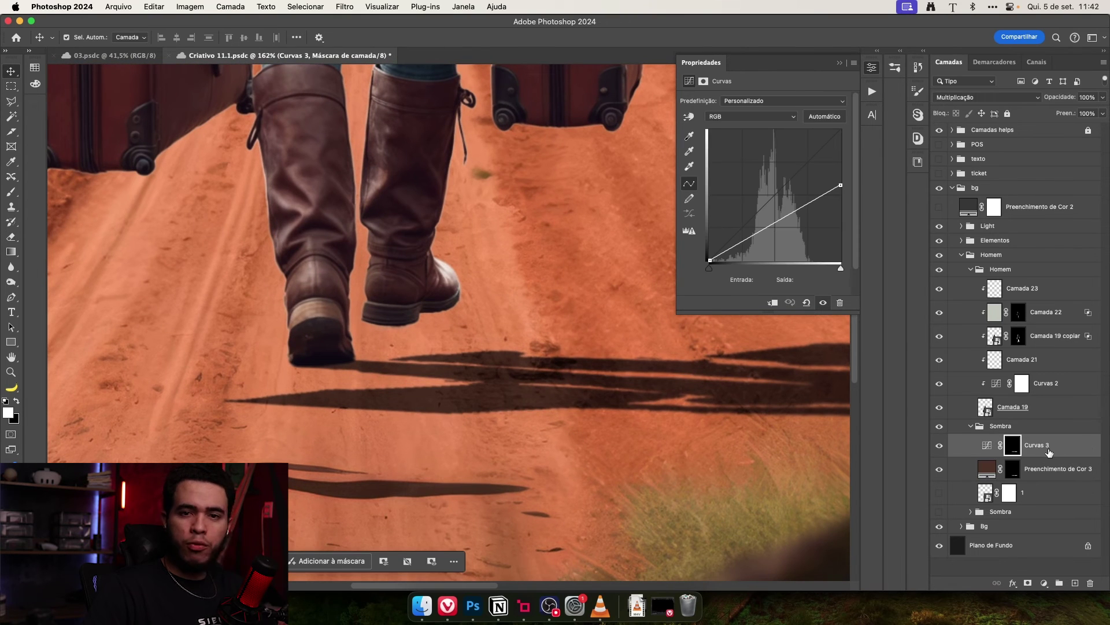
key("super+j")
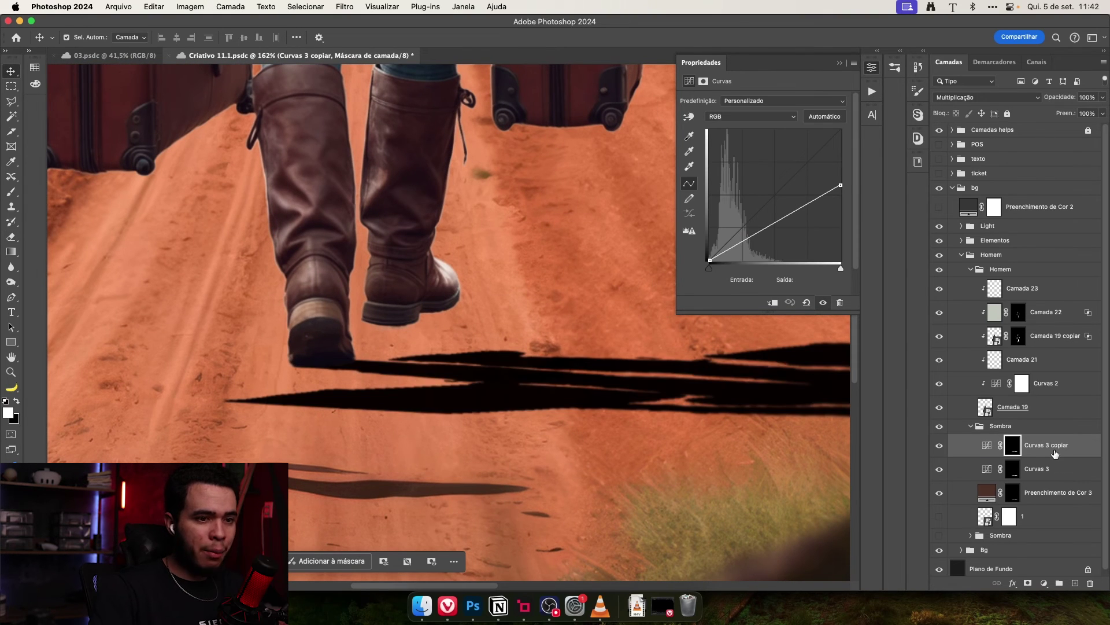
left_click(1090, 583)
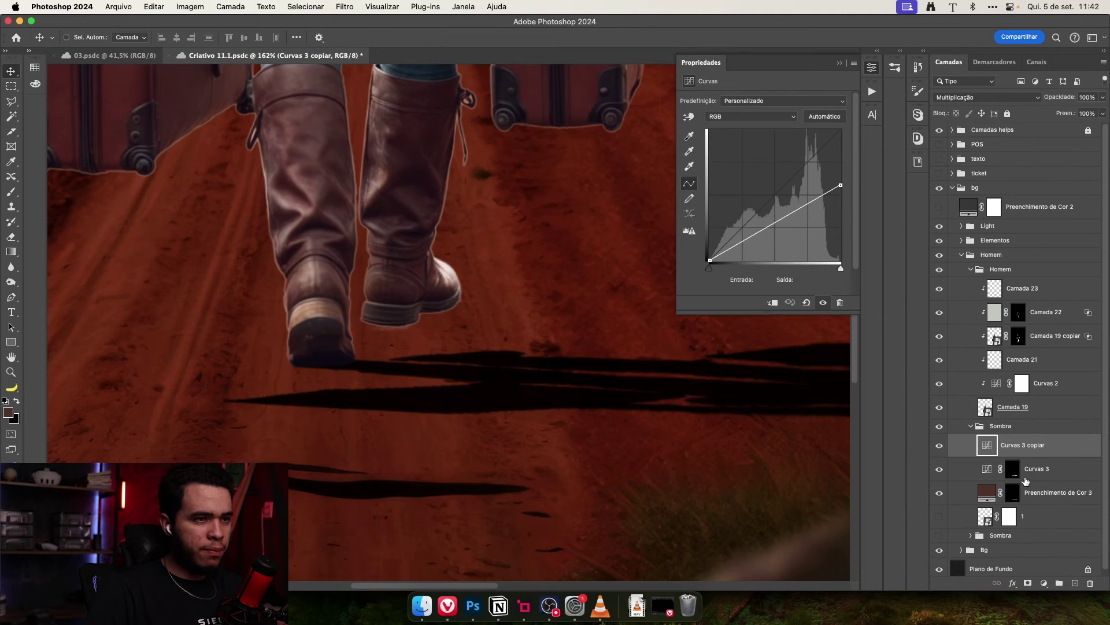
left_click_drag(1022, 475, 1021, 452)
key("super+BackSpace")
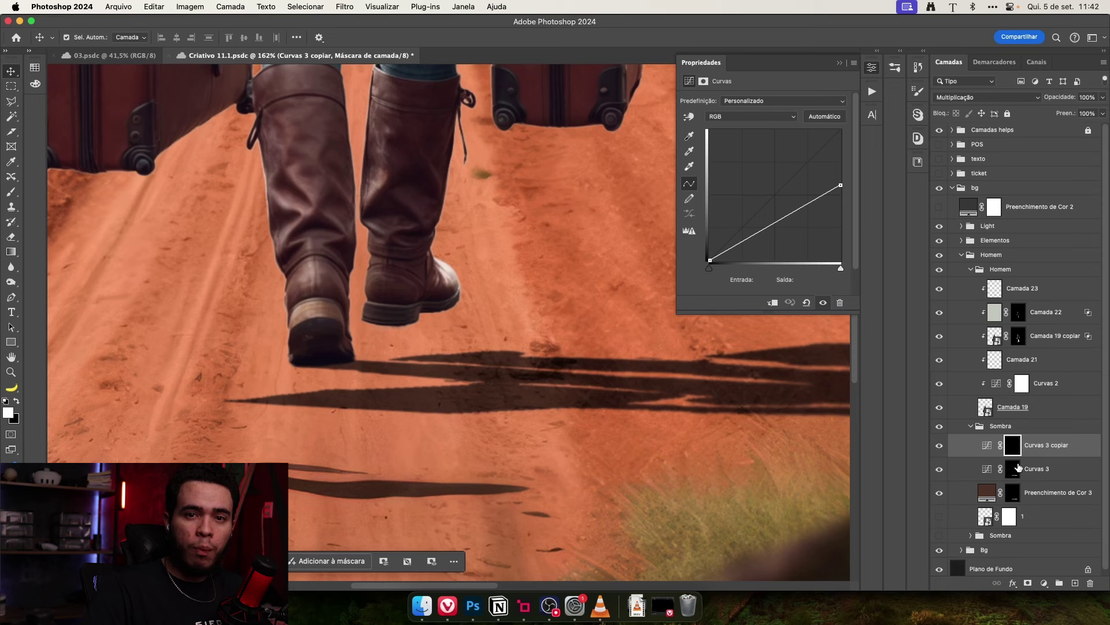
- Load the Curvas 3 mask as a selection, hide its outline, and prepare a large soft Brush for the Curvas 3 copiar mask
left_click(1014, 470, "super")
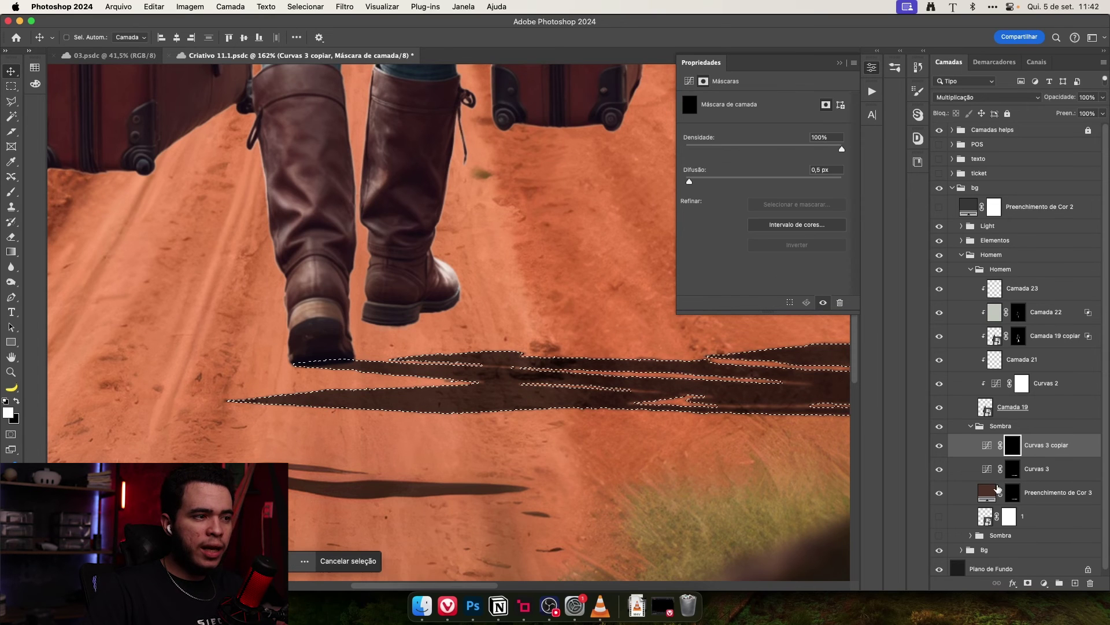
key("b")
left_click_drag(444, 414, 416, 441)
key("super+d")
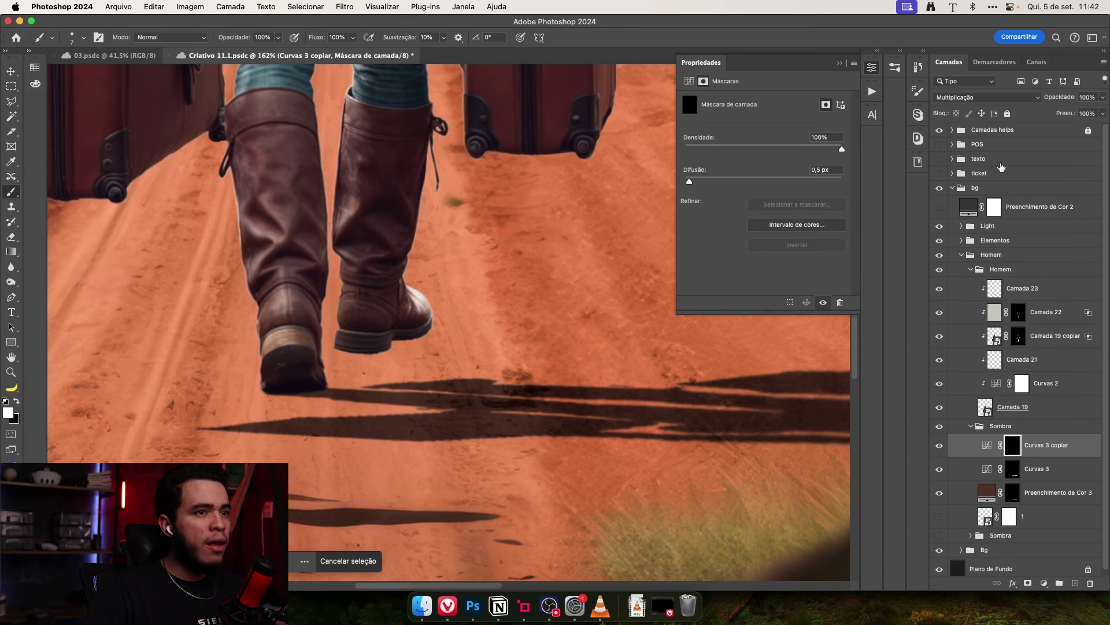
left_click_drag(567, 266, 682, 279)
left_click_drag(534, 305, 563, 47)
left_click_drag(512, 305, 477, 124)
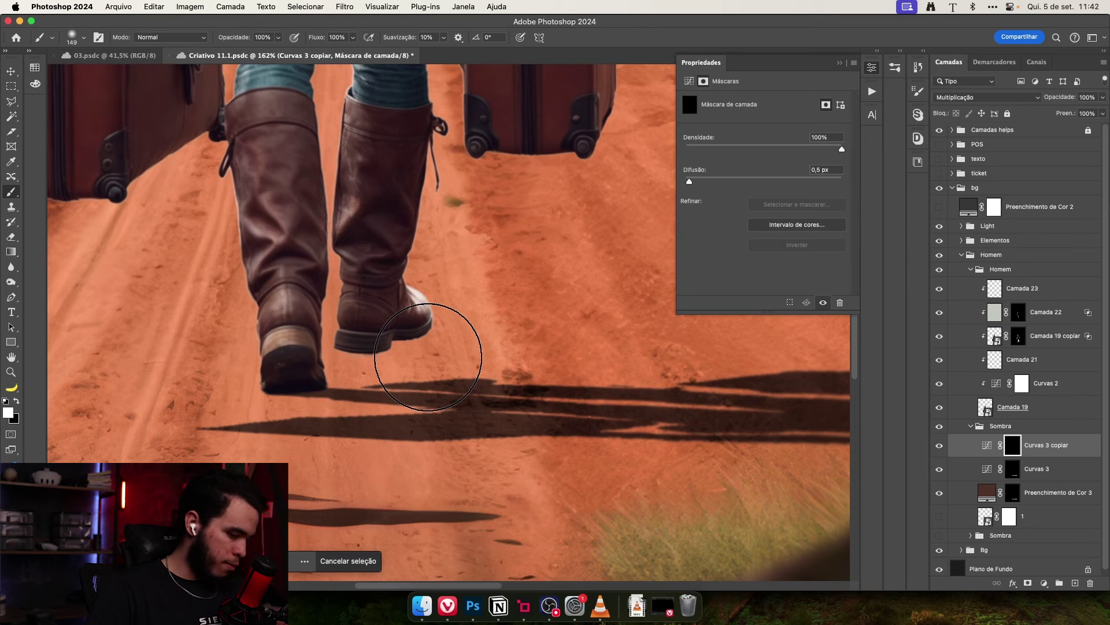
- Set the Brush flow to 5% and gradually paint white on the Curvas 3 copiar mask to darken the shadow near the boots
key("shift+0")
key("shift+5")
left_click_drag(376, 317, 464, 348)
mouse_move(366, 366)
left_mouse_down()
mouse_move(342, 372)
mouse_move(304, 351)
left_mouse_up()
mouse_move(462, 372)
left_mouse_down()
mouse_move(329, 390)
mouse_move(461, 393)
left_mouse_up()
left_click(370, 419)
left_click_drag(543, 381, 511, 389)
key("super+z")
left_click_drag(636, 401, 677, 403)
left_click(501, 413)
mouse_move(504, 413)
left_mouse_down()
mouse_move(538, 436)
mouse_move(554, 432)
left_mouse_up()
left_click_drag(545, 414, 497, 409)
key("super+z")
mouse_move(497, 359)
left_mouse_down()
mouse_move(515, 322)
mouse_move(293, 390)
left_mouse_up()
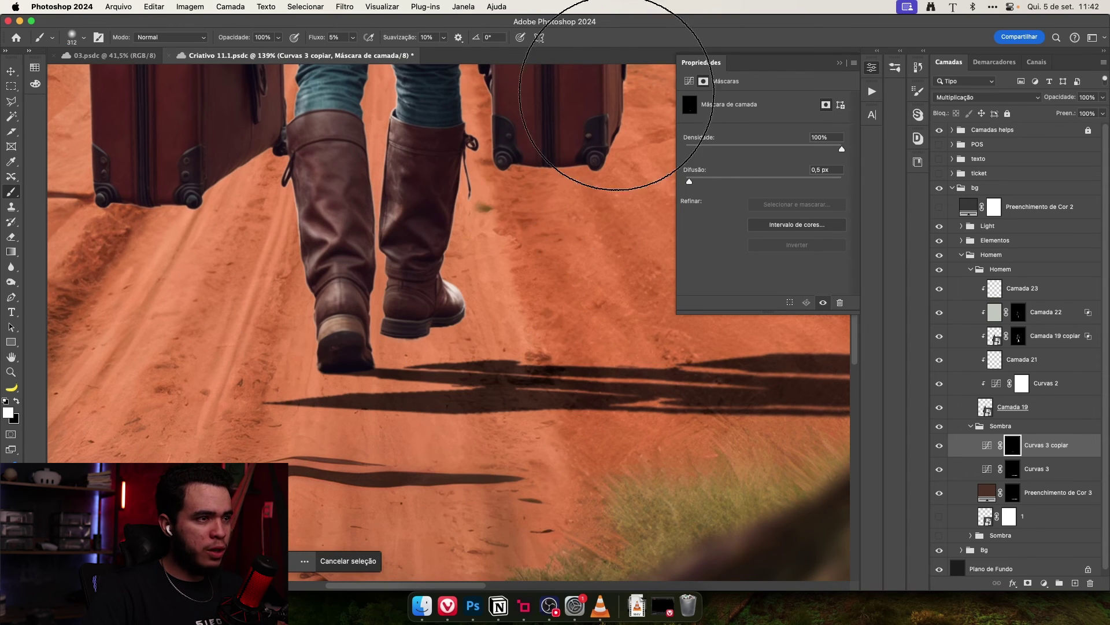
- Darken the contact shadow directly under the planted boot's sole with a small white brush on the Curvas 3 copiar mask
left_click_drag(547, 271, 548, 291)
left_click_drag(575, 327, 505, 328)
mouse_move(438, 388)
left_mouse_down()
mouse_move(395, 388)
mouse_move(402, 411)
mouse_move(412, 403)
left_mouse_up()
left_click_drag(411, 401, 297, 384)
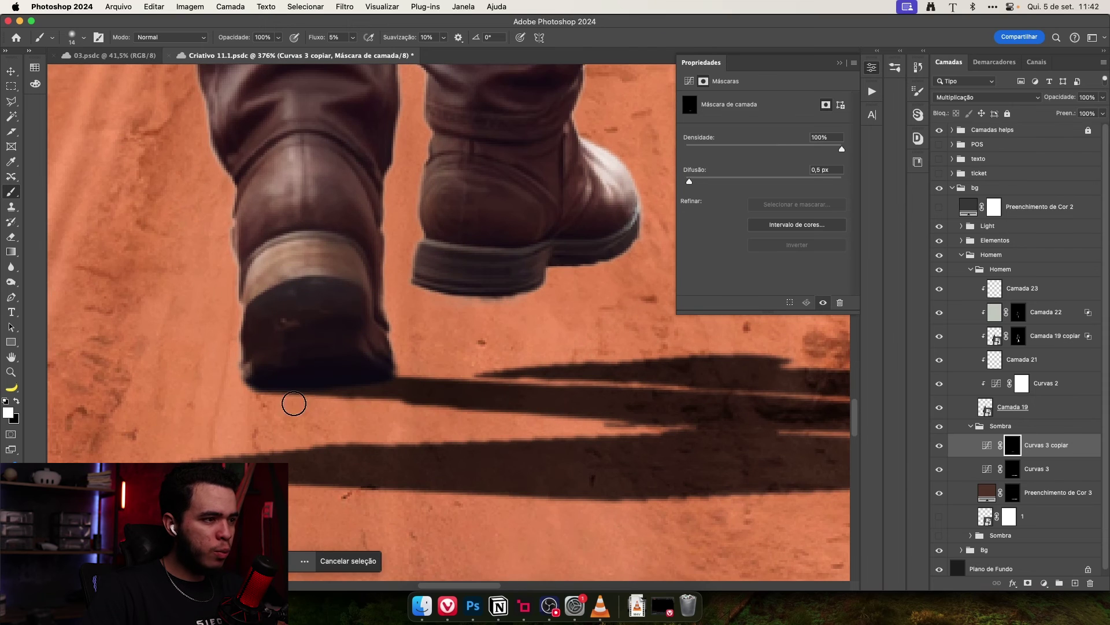
left_click_drag(382, 394, 408, 393)
mouse_move(298, 387)
left_mouse_down()
mouse_move(402, 391)
mouse_move(408, 379)
mouse_move(384, 385)
left_mouse_up()
- Lower the Brush opacity to 35% and build up darkness along the shadow strips closest to the boots
mouse_move(528, 419)
left_mouse_down()
mouse_move(487, 401)
mouse_move(659, 392)
left_mouse_up()
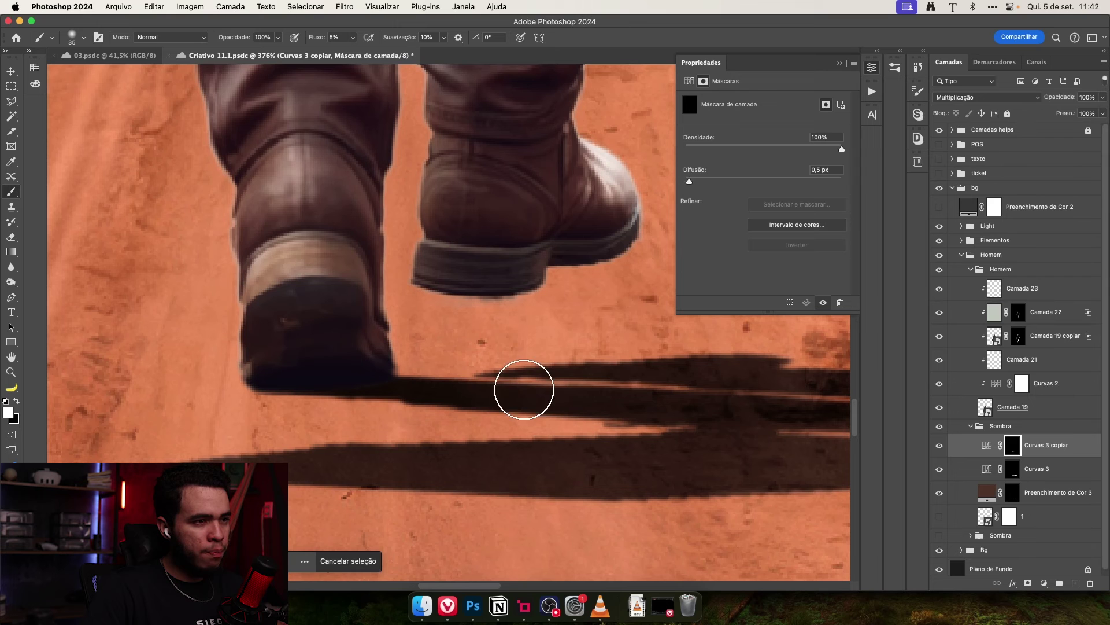
left_click_drag(414, 460, 393, 460)
left_click_drag(392, 460, 450, 443)
left_click_drag(693, 464, 744, 464)
mouse_move(658, 387)
left_mouse_down()
mouse_move(499, 354)
mouse_move(498, 370)
left_mouse_up()
- Try a large soft black Brush stroke at 30% opacity over the shadow on the Curvas 3 copiar mask, and undo it
key("e")
key("b")
key("x")
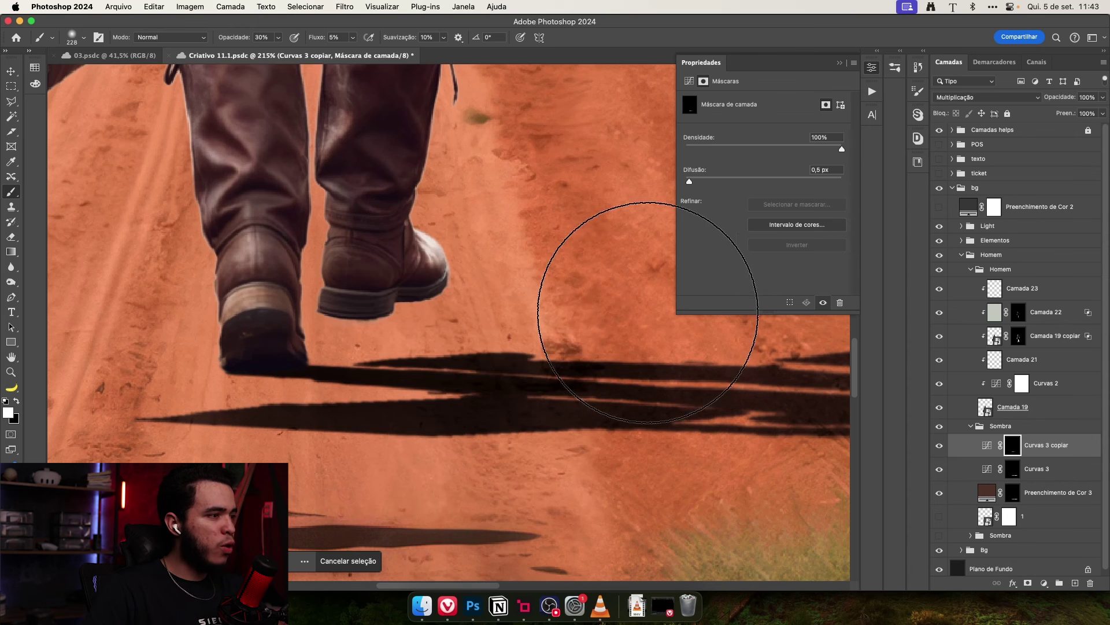
left_click_drag(526, 375, 533, 369)
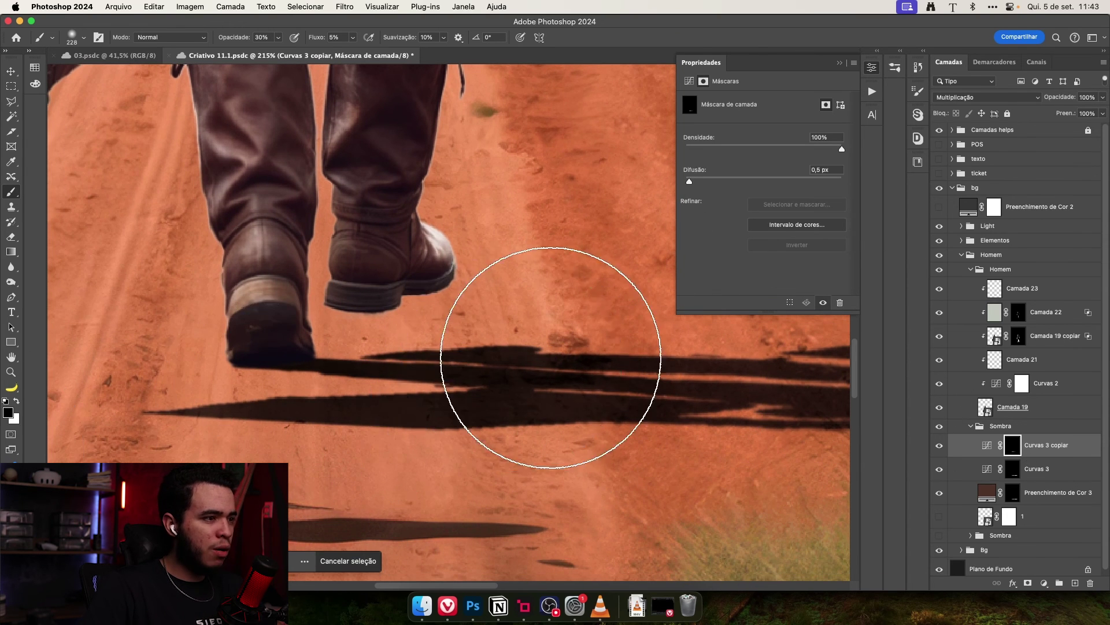
key("super+z")
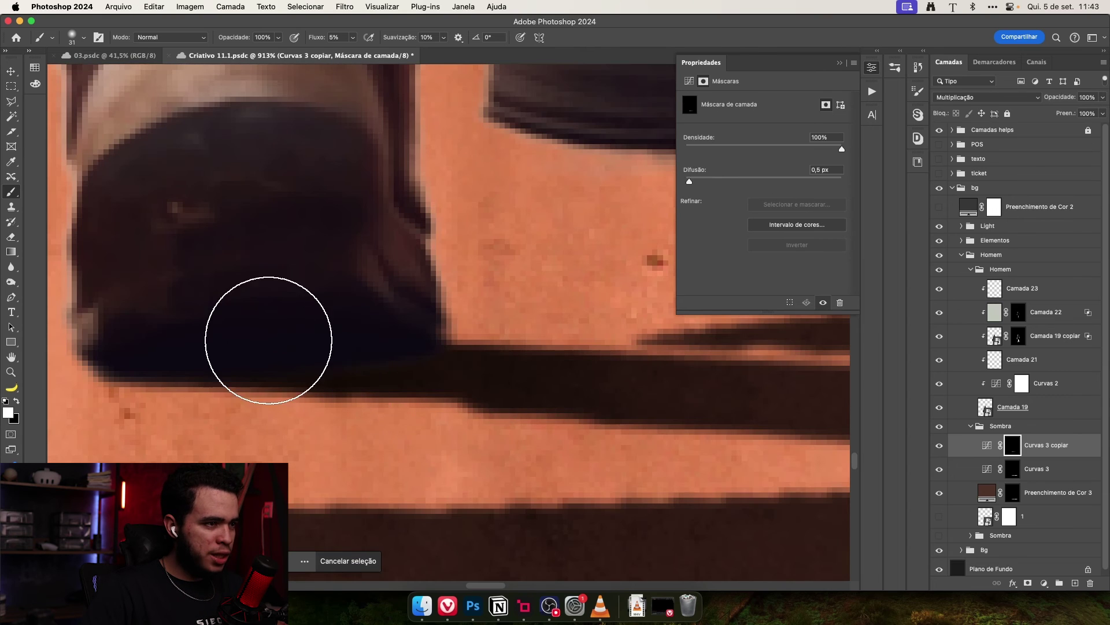
- Darken the contact shadow beneath the planted boot with white at 100% Brush opacity on the Curvas 3 copiar mask, and clear the selection
left_click_drag(425, 390, 373, 390)
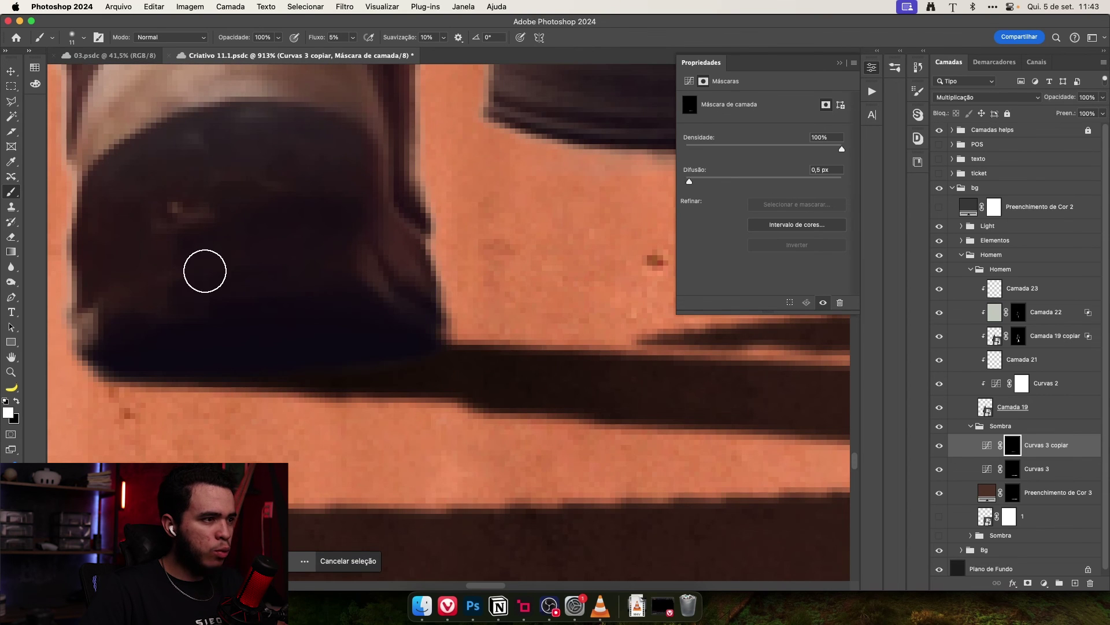
key("super+0")
key("v")
- Compare the shadow with and without the Curvas 3 copiar layer, and examine it within the full composition
left_click(939, 451)
left_click(939, 451)
left_click(939, 450)
left_click(938, 450)
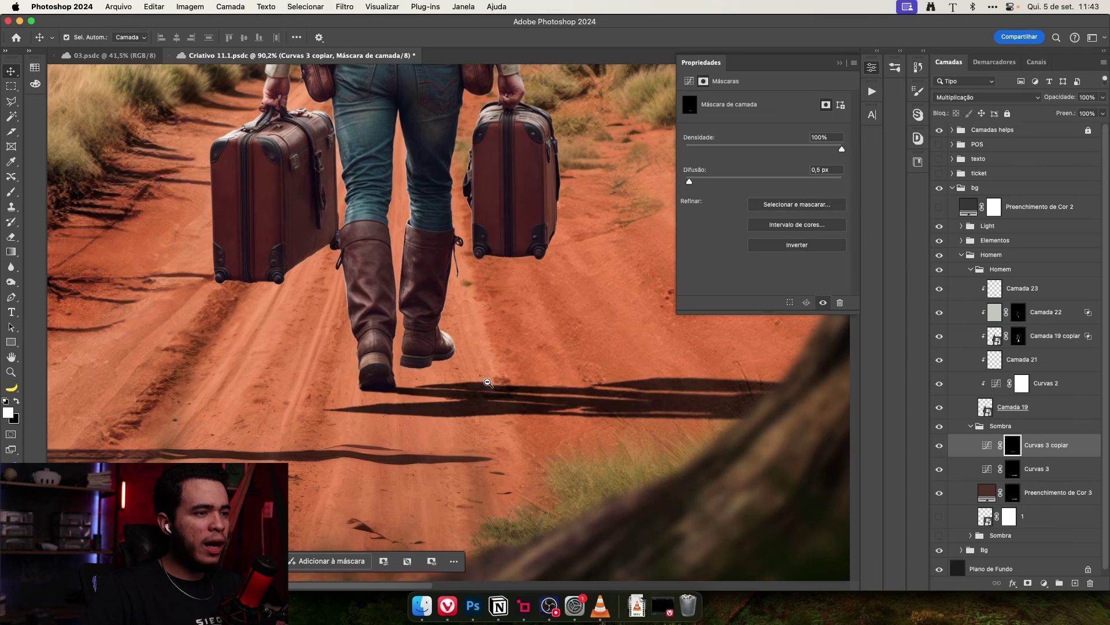
scroll(487, 382, "down", 5)
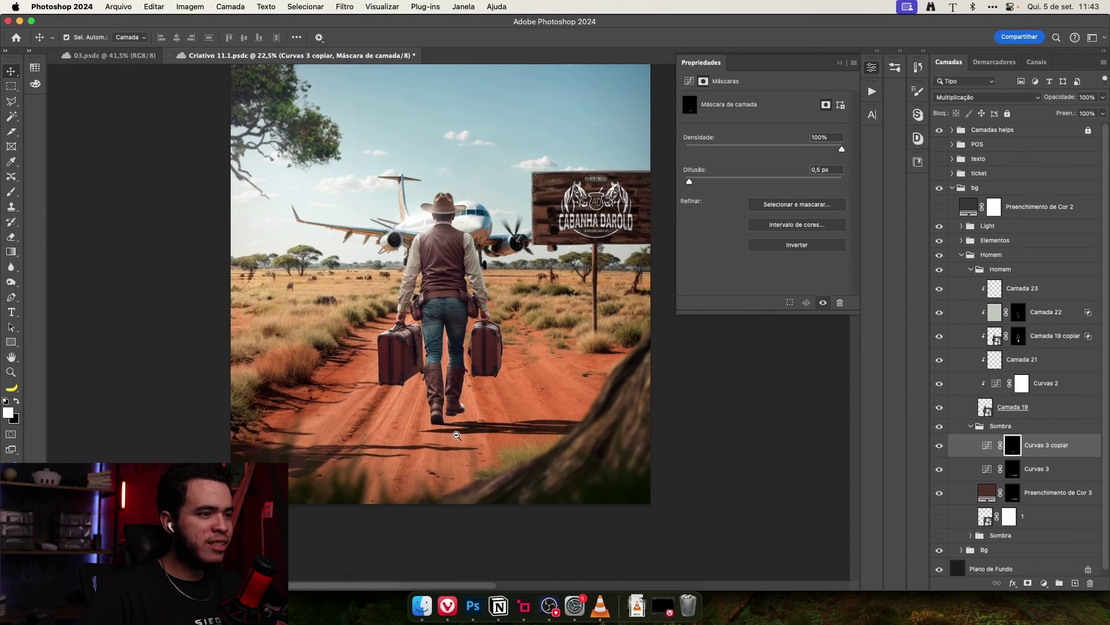
scroll(492, 442, "up", 4)
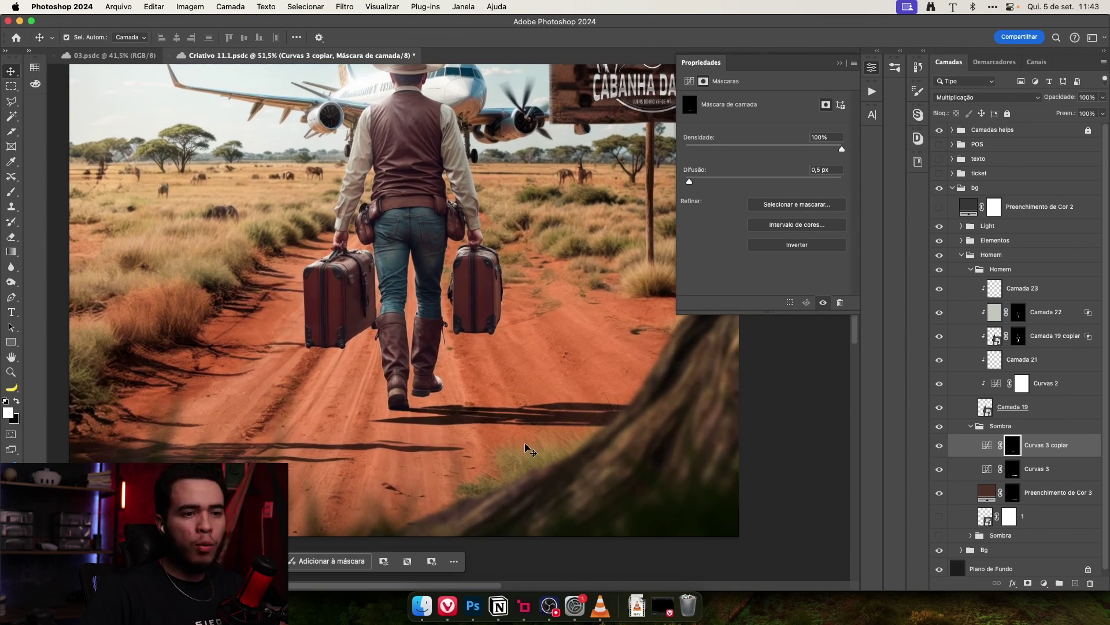
- Lighten the cowboy's shadow by raising the white point of Curvas 3 to output 157, and save the document
left_click(1068, 473)
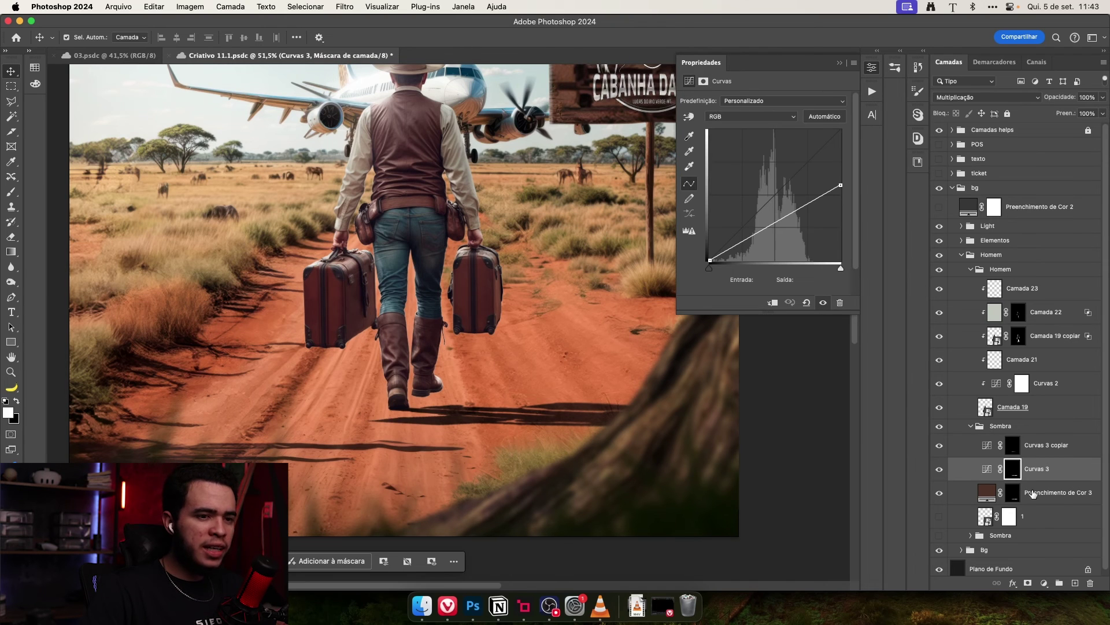
left_click_drag(842, 185, 844, 181)
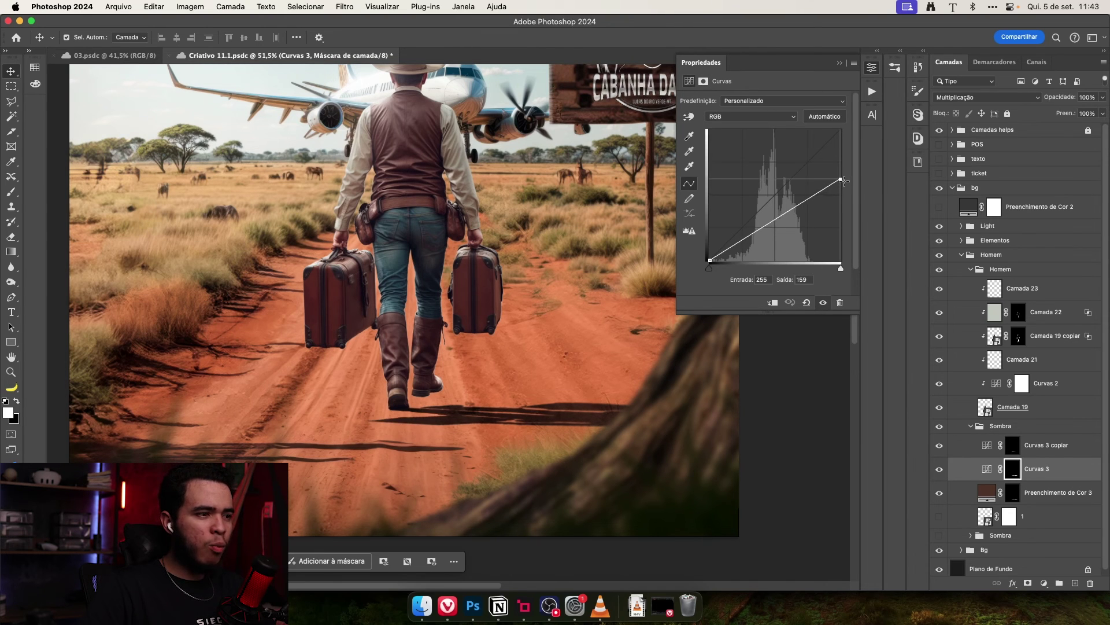
left_click_drag(595, 412, 607, 421)
left_click_drag(611, 427, 586, 450)
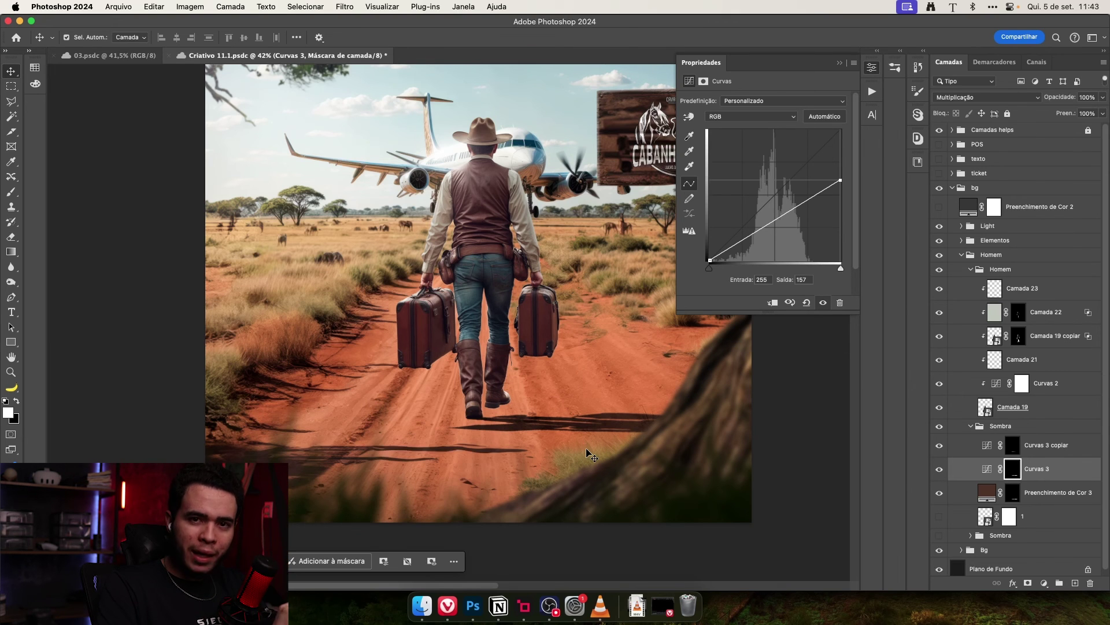
scroll(588, 453, "up", 2)
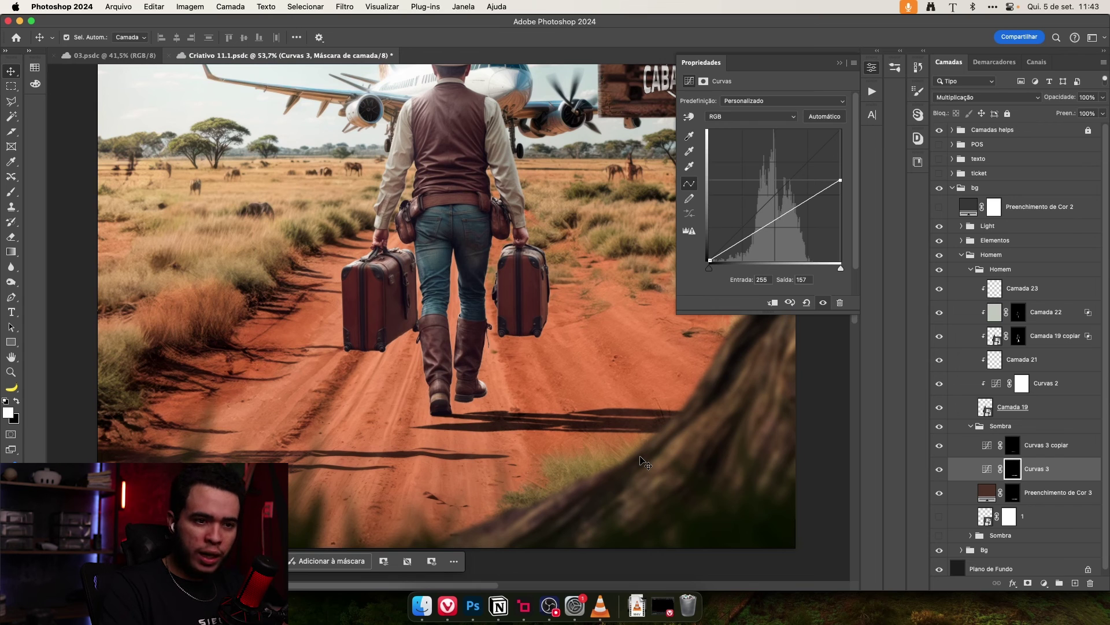
key("super+s")
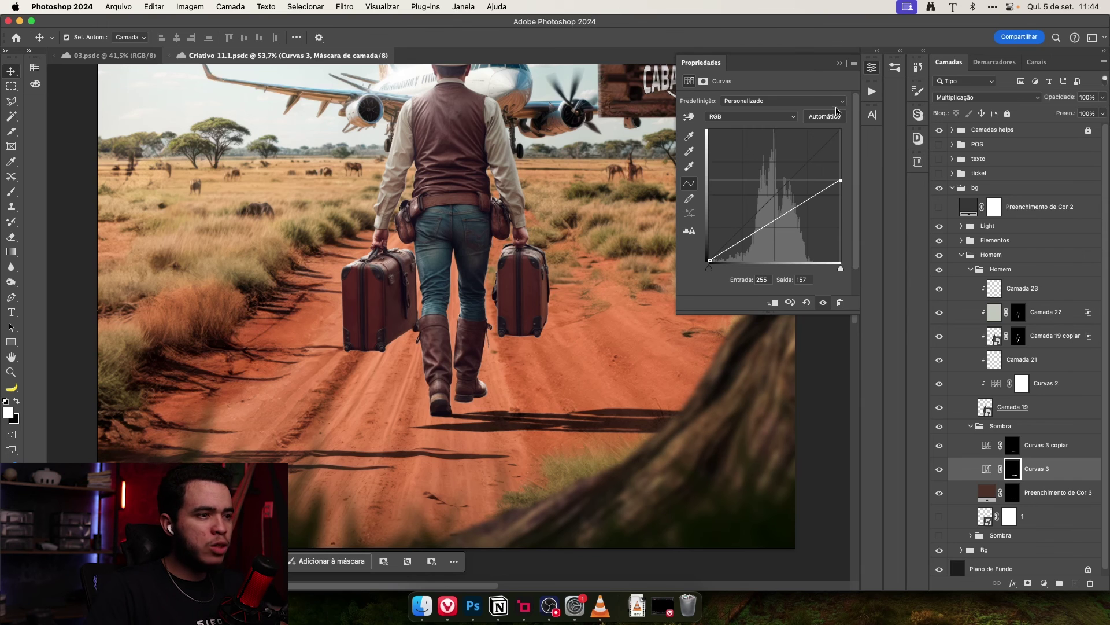
- Lighten the shadow further by raising the curve's white point, with the Curvas 3 copiar output set to 170
scroll(648, 362, "down", 5)
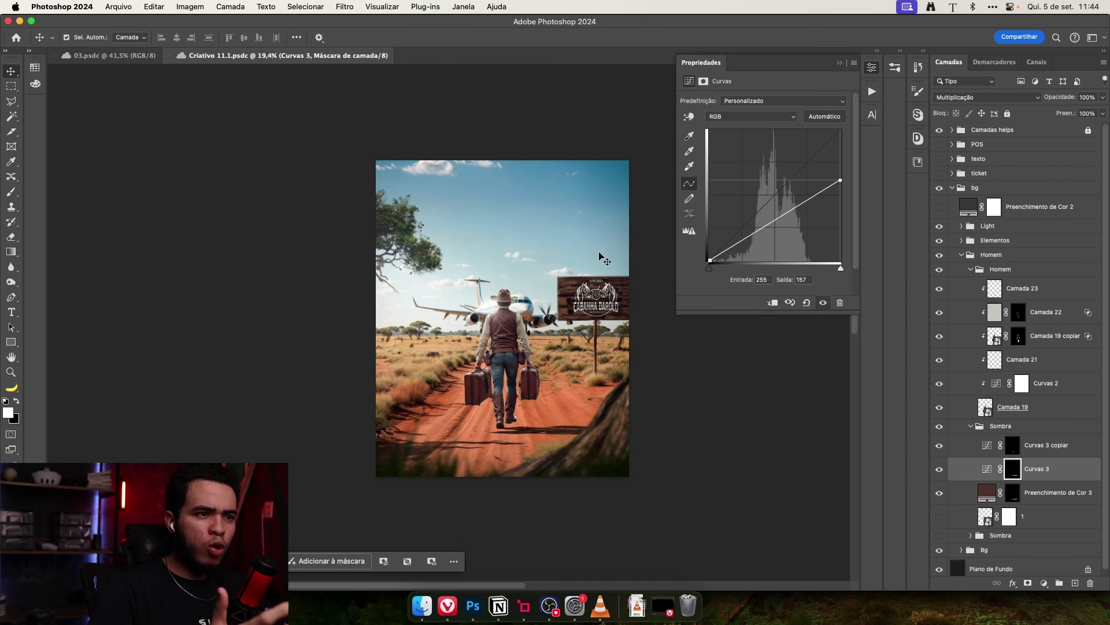
left_click_drag(521, 339, 487, 411)
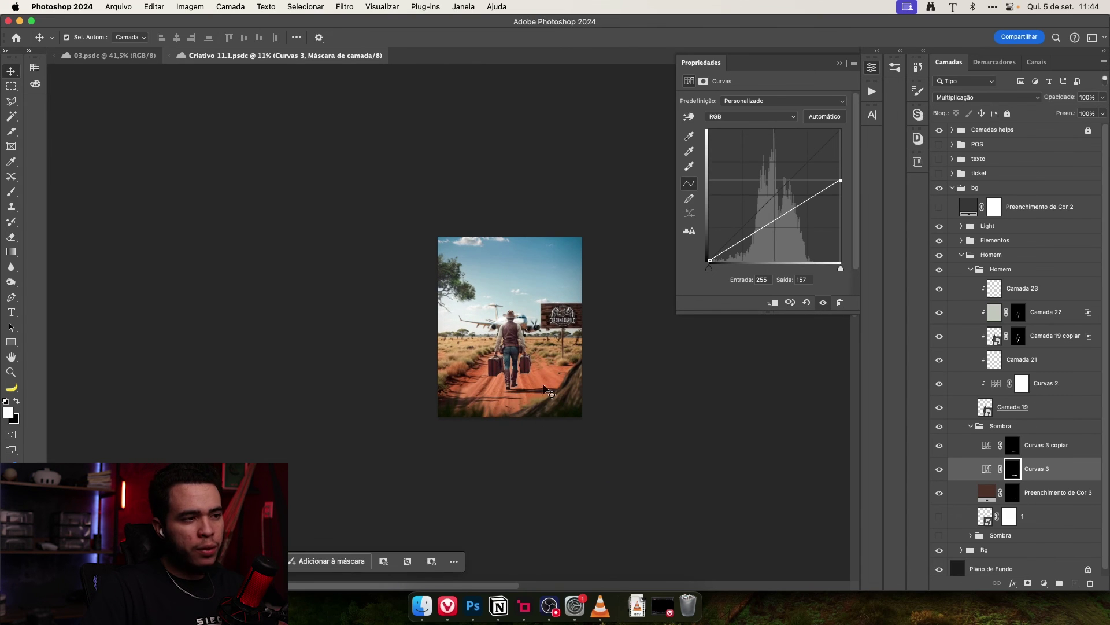
left_click_drag(545, 403, 509, 395)
mouse_move(842, 181)
left_mouse_down()
mouse_move(859, 164)
mouse_move(862, 177)
left_mouse_up()
left_click(1059, 456)
scroll(578, 405, "up", 5)
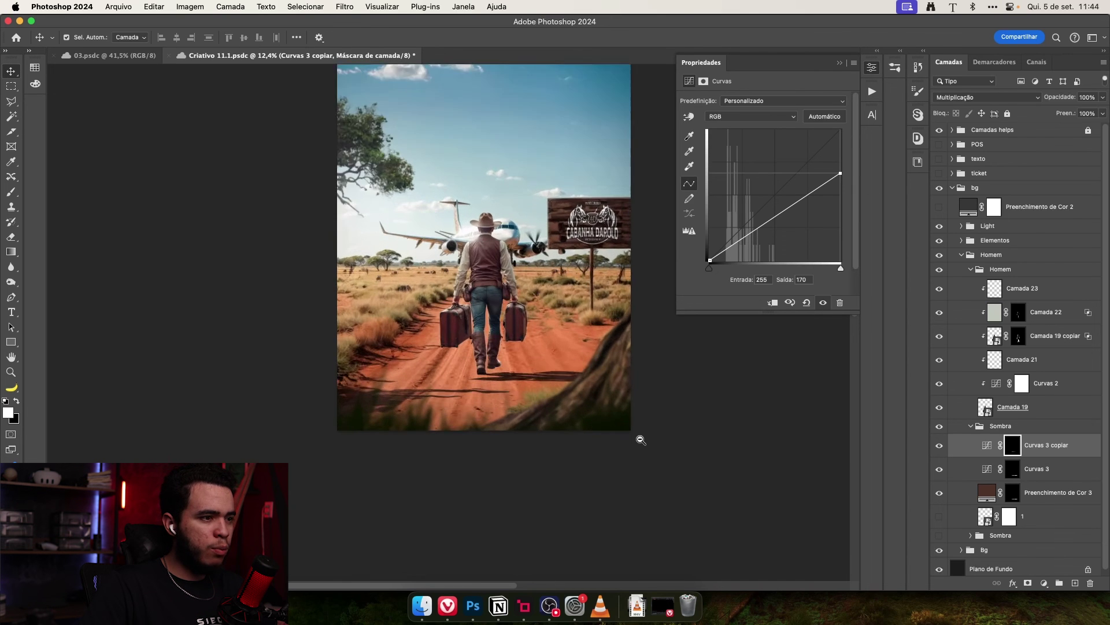